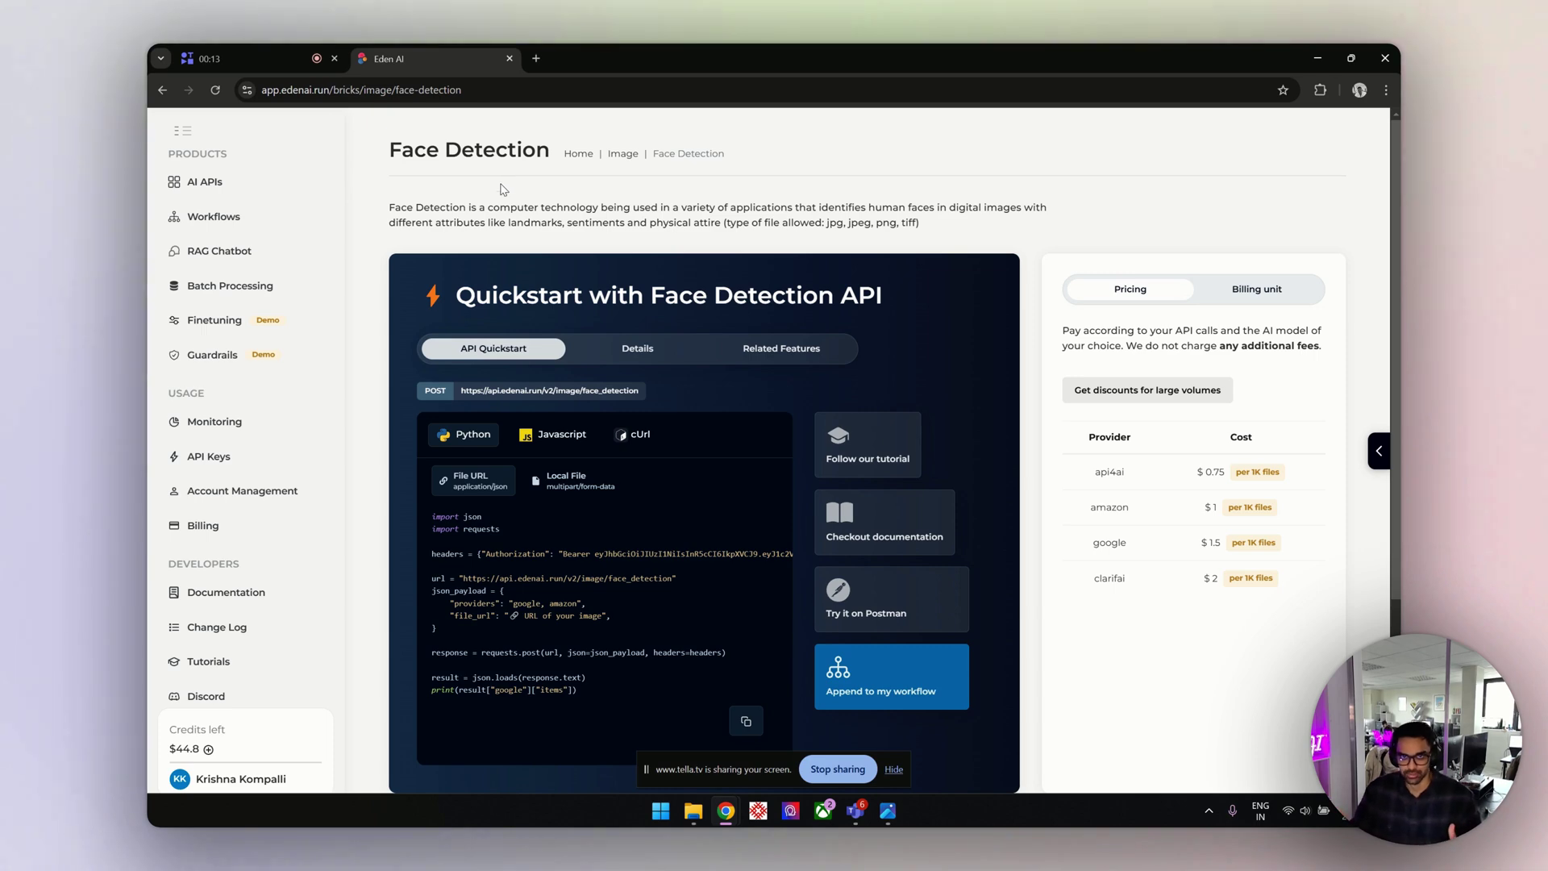
- Examine the Face Detection page's API quickstart code, the per-provider pricing table and the live testing section
scroll(531, 244, "down", 3)
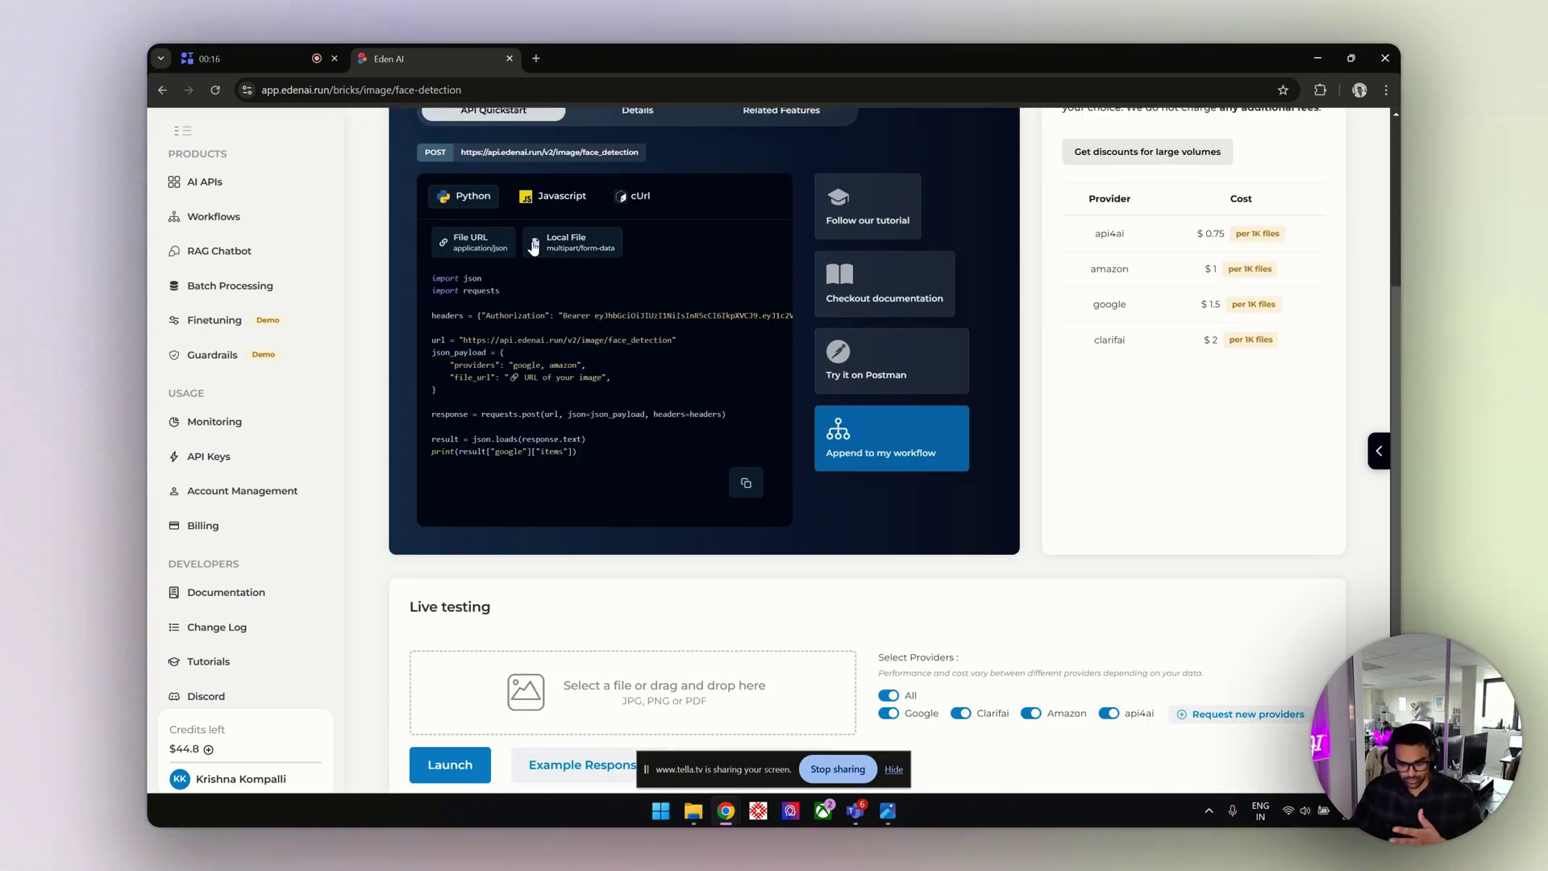
scroll(534, 246, "up", 3)
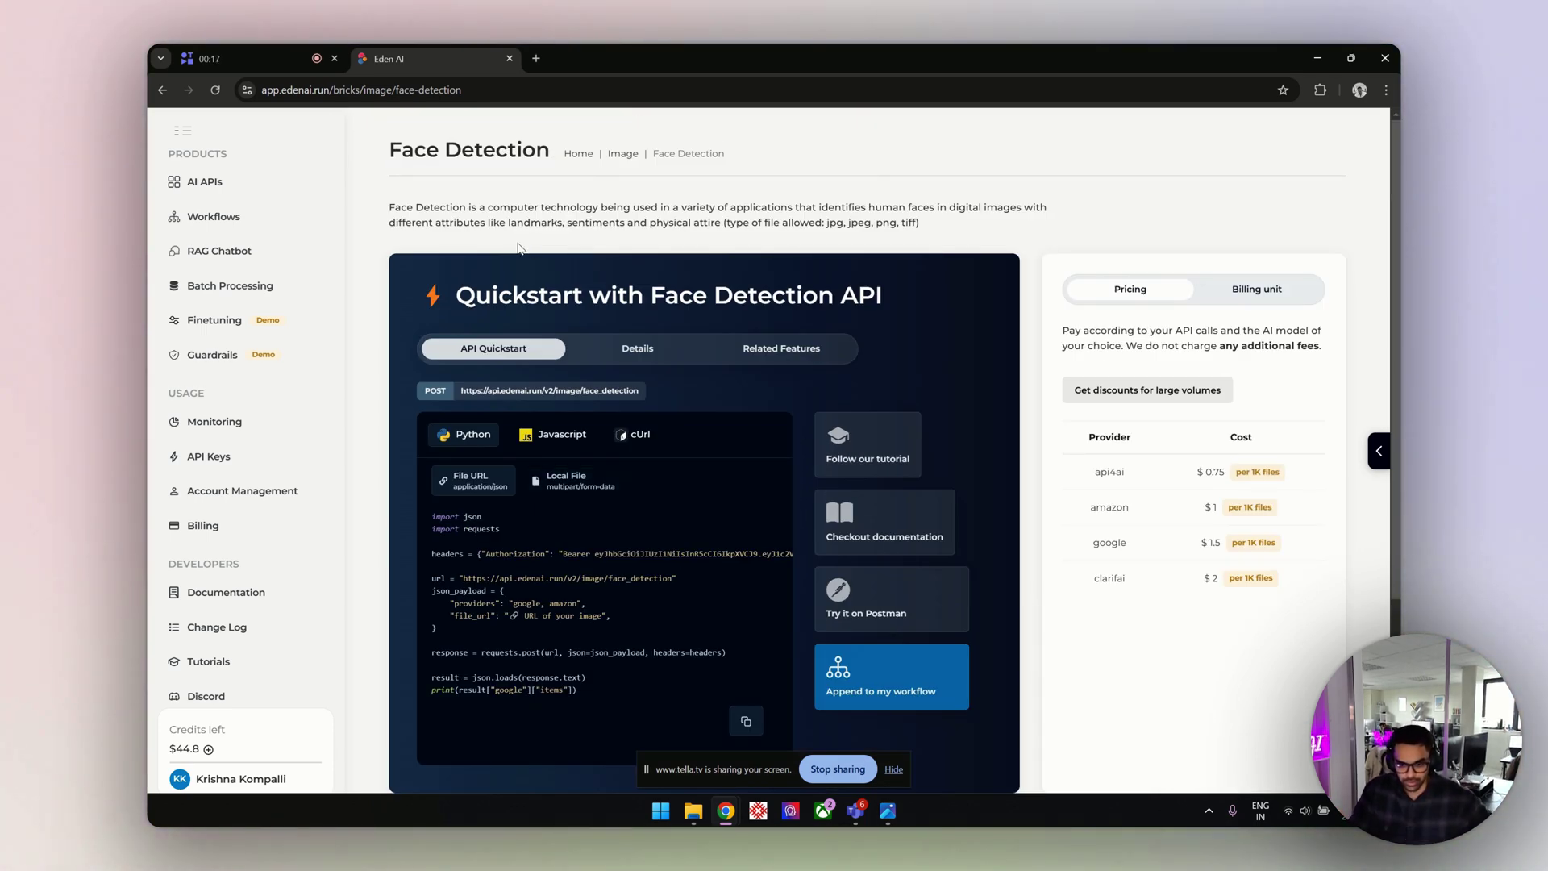
scroll(723, 282, "down", 2)
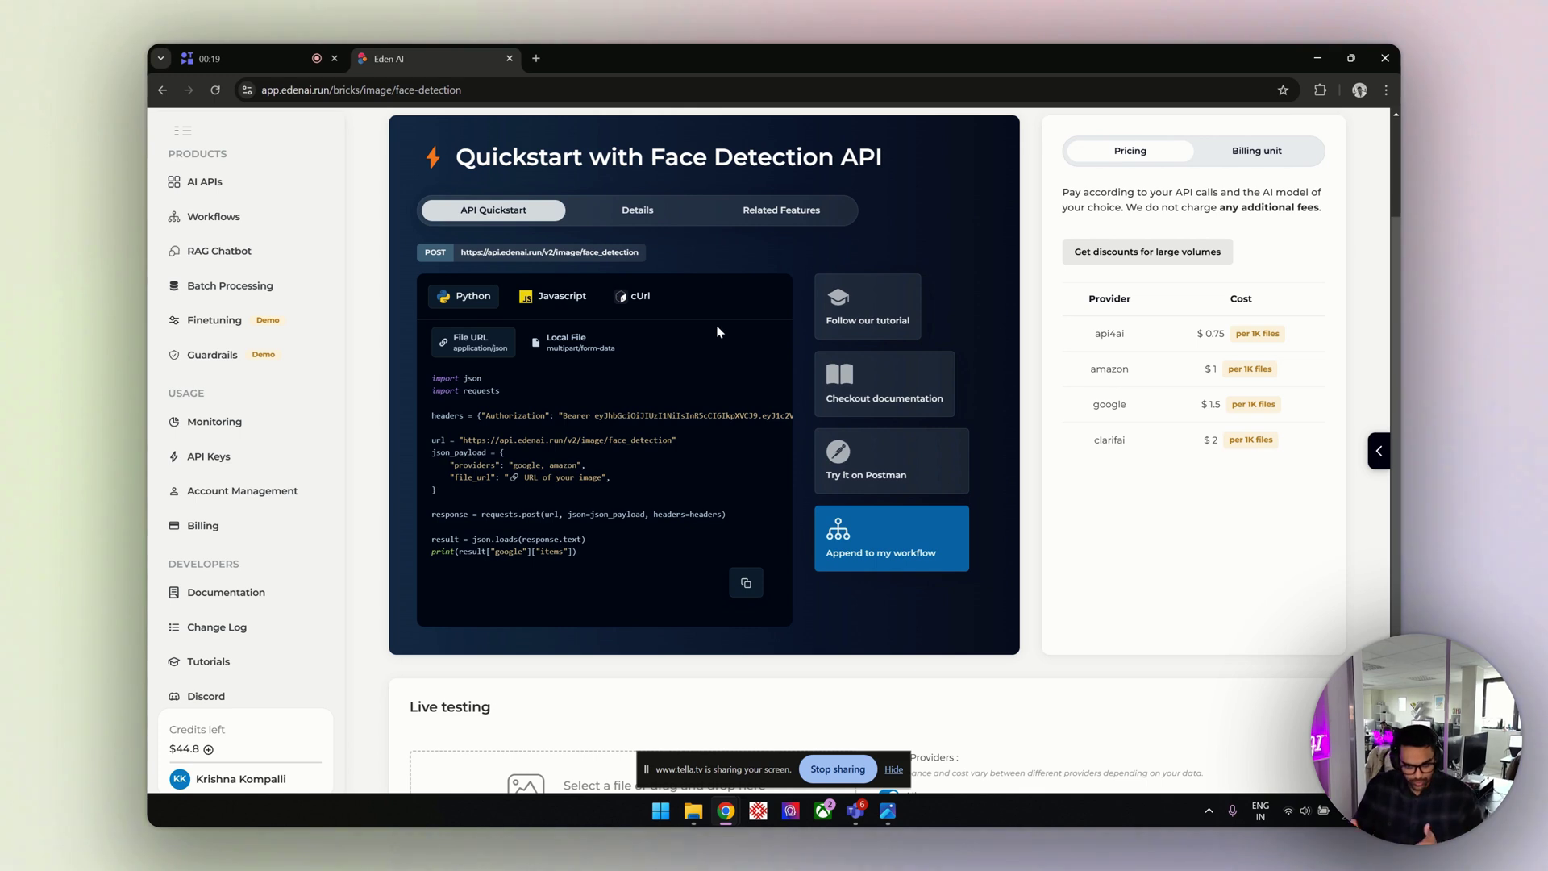
scroll(710, 410, "up", 2)
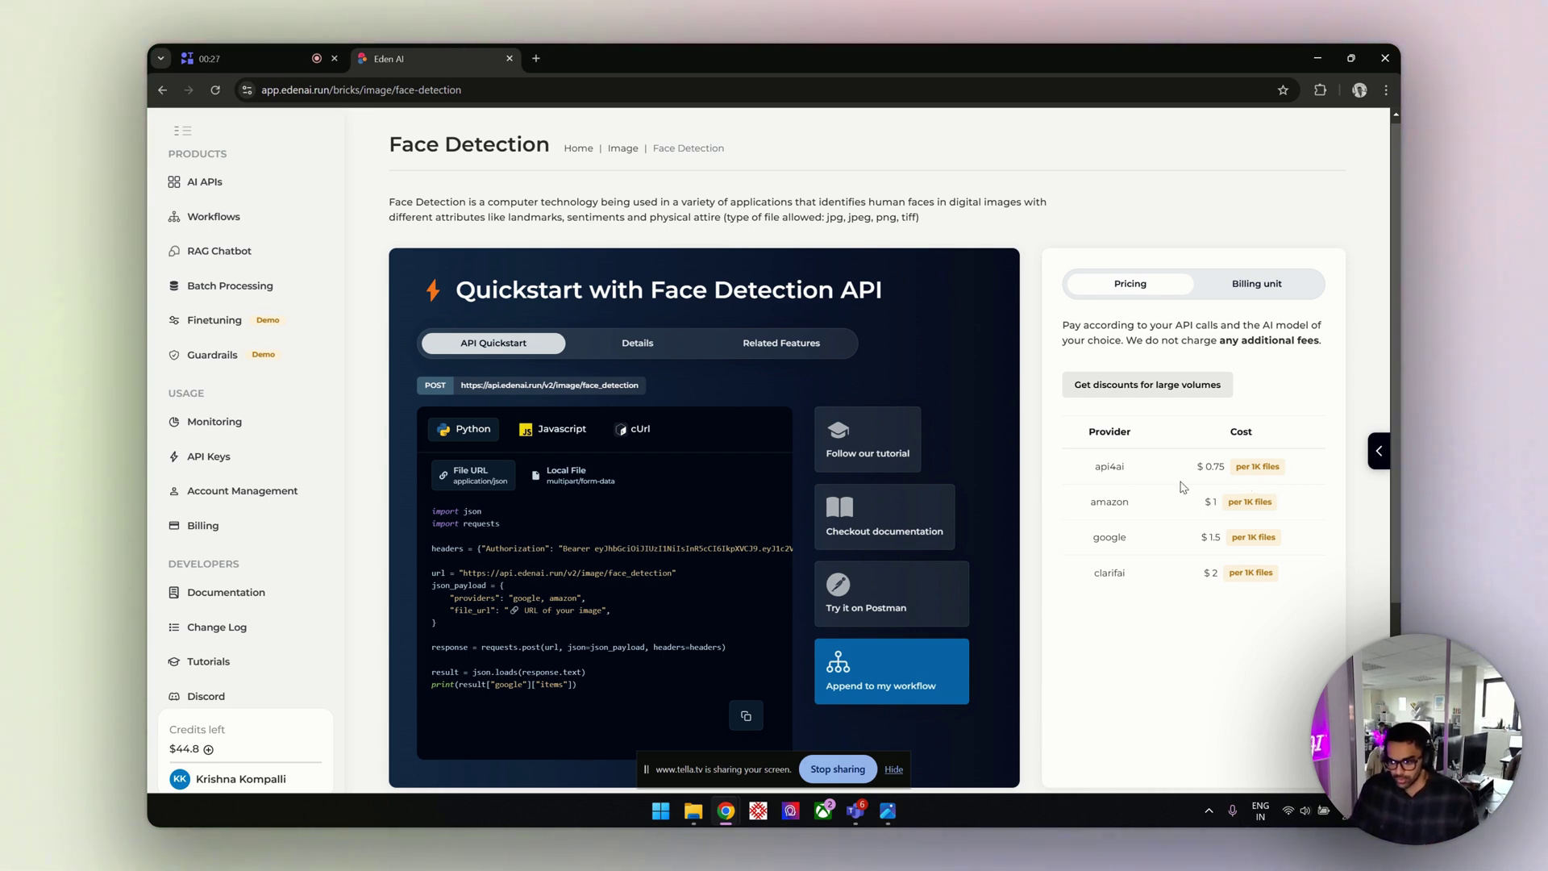
scroll(1182, 487, "down", 1)
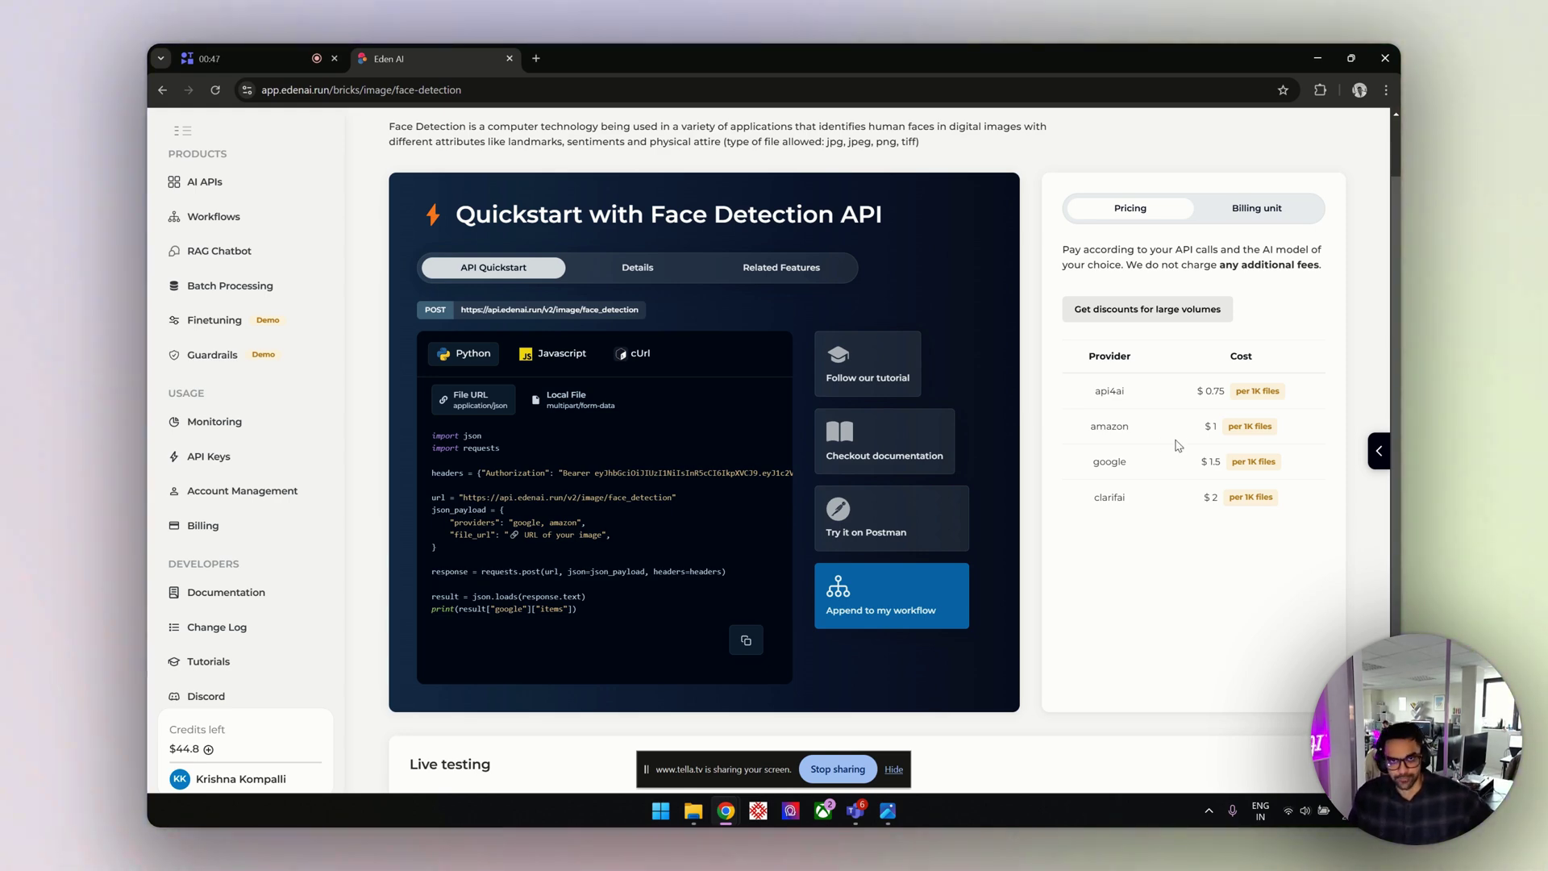
scroll(1185, 445, "down", 2)
scroll(1196, 443, "up", 3)
scroll(1197, 447, "down", 2)
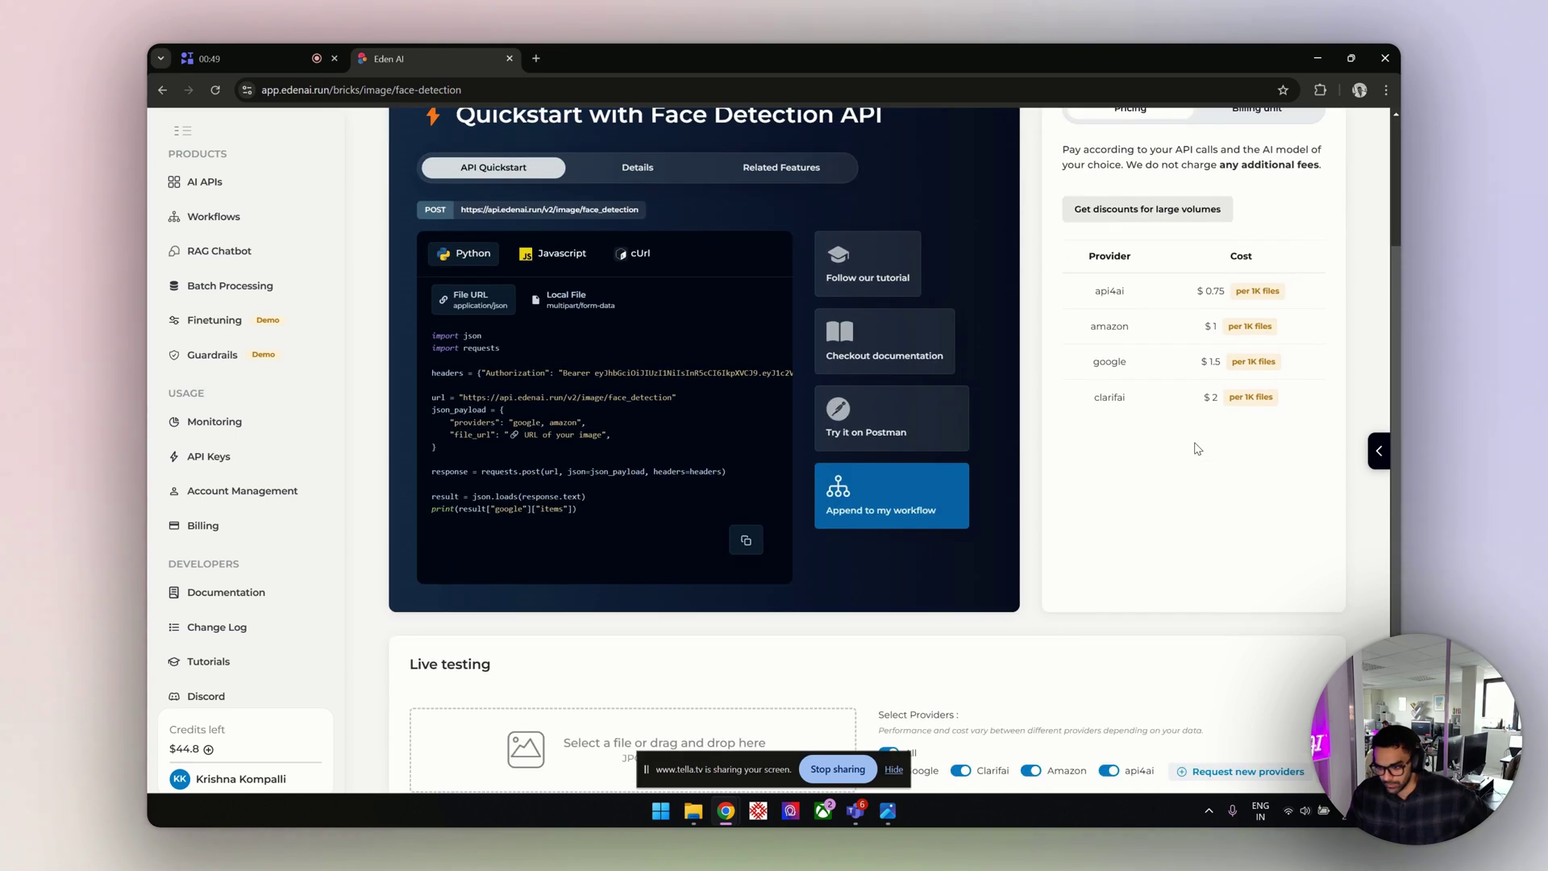
scroll(1197, 448, "up", 1)
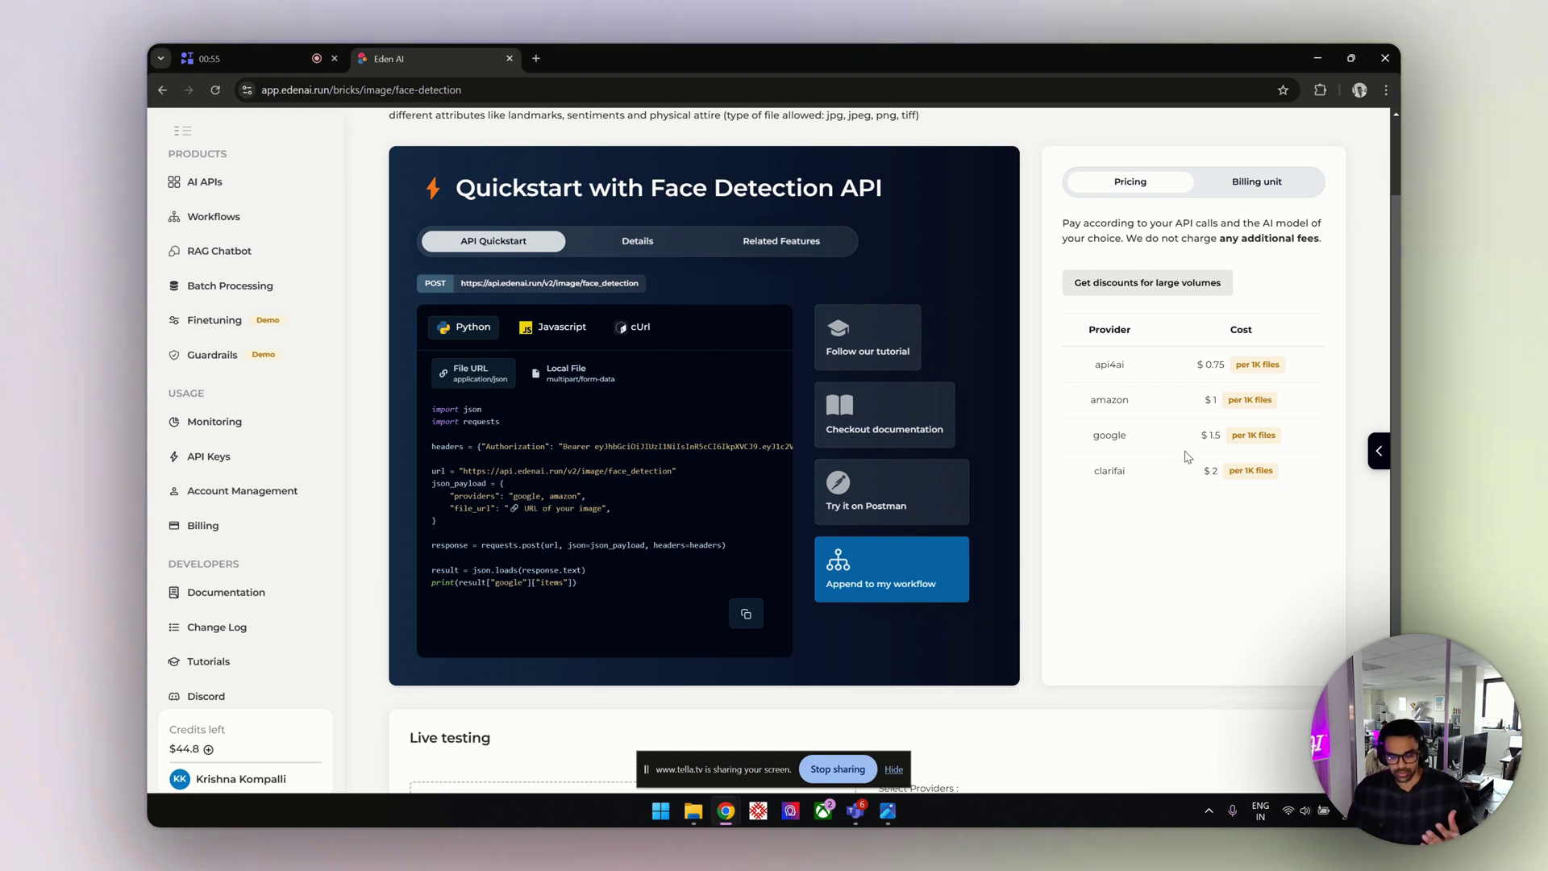
scroll(1054, 548, "down", 2)
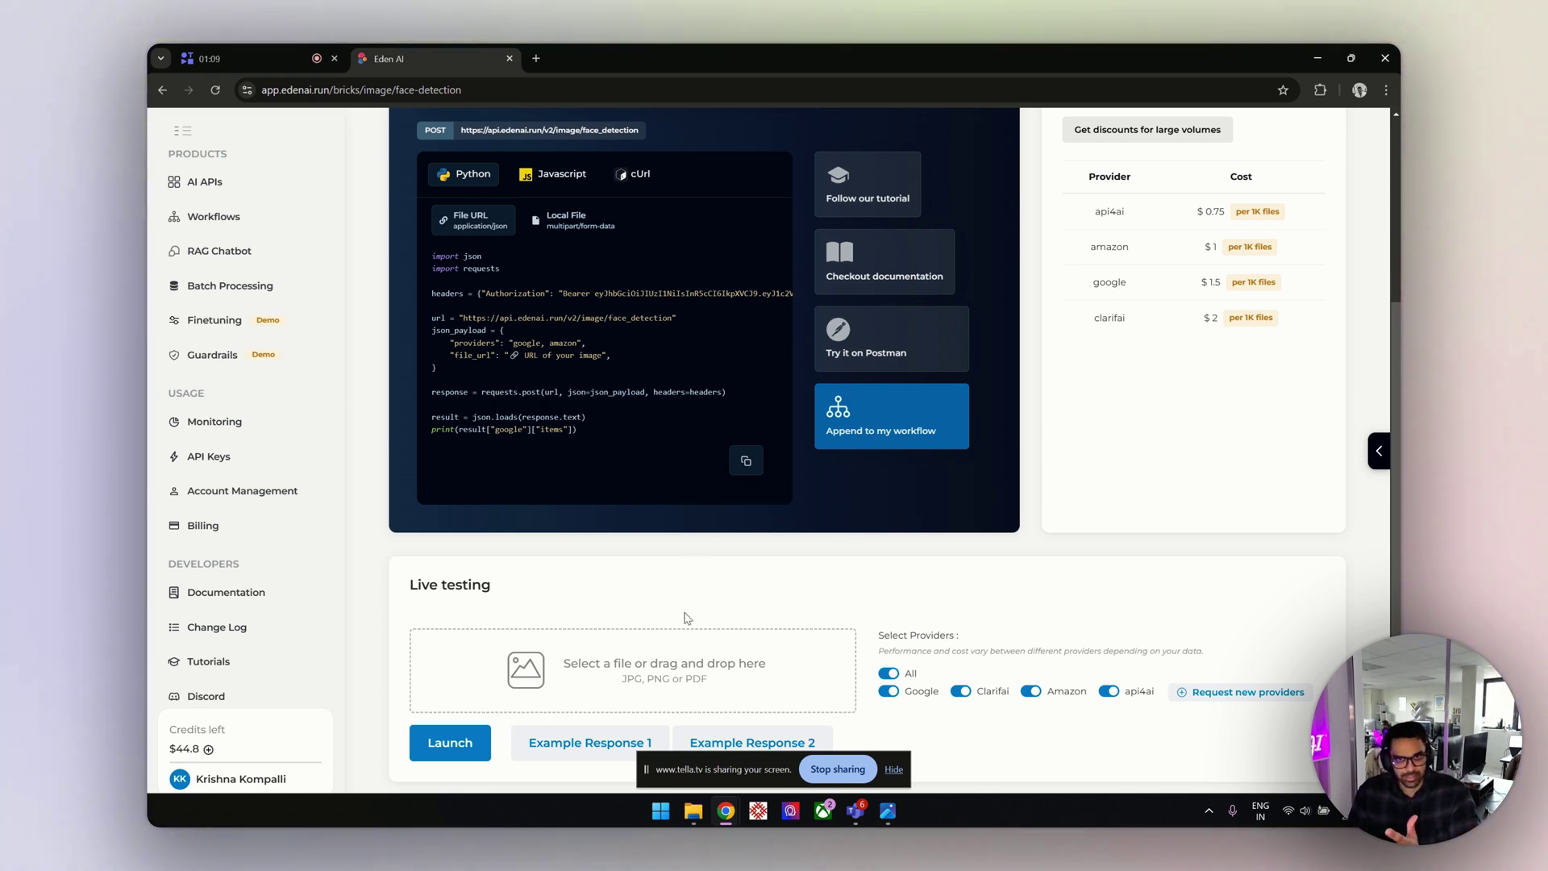
left_click(887, 810)
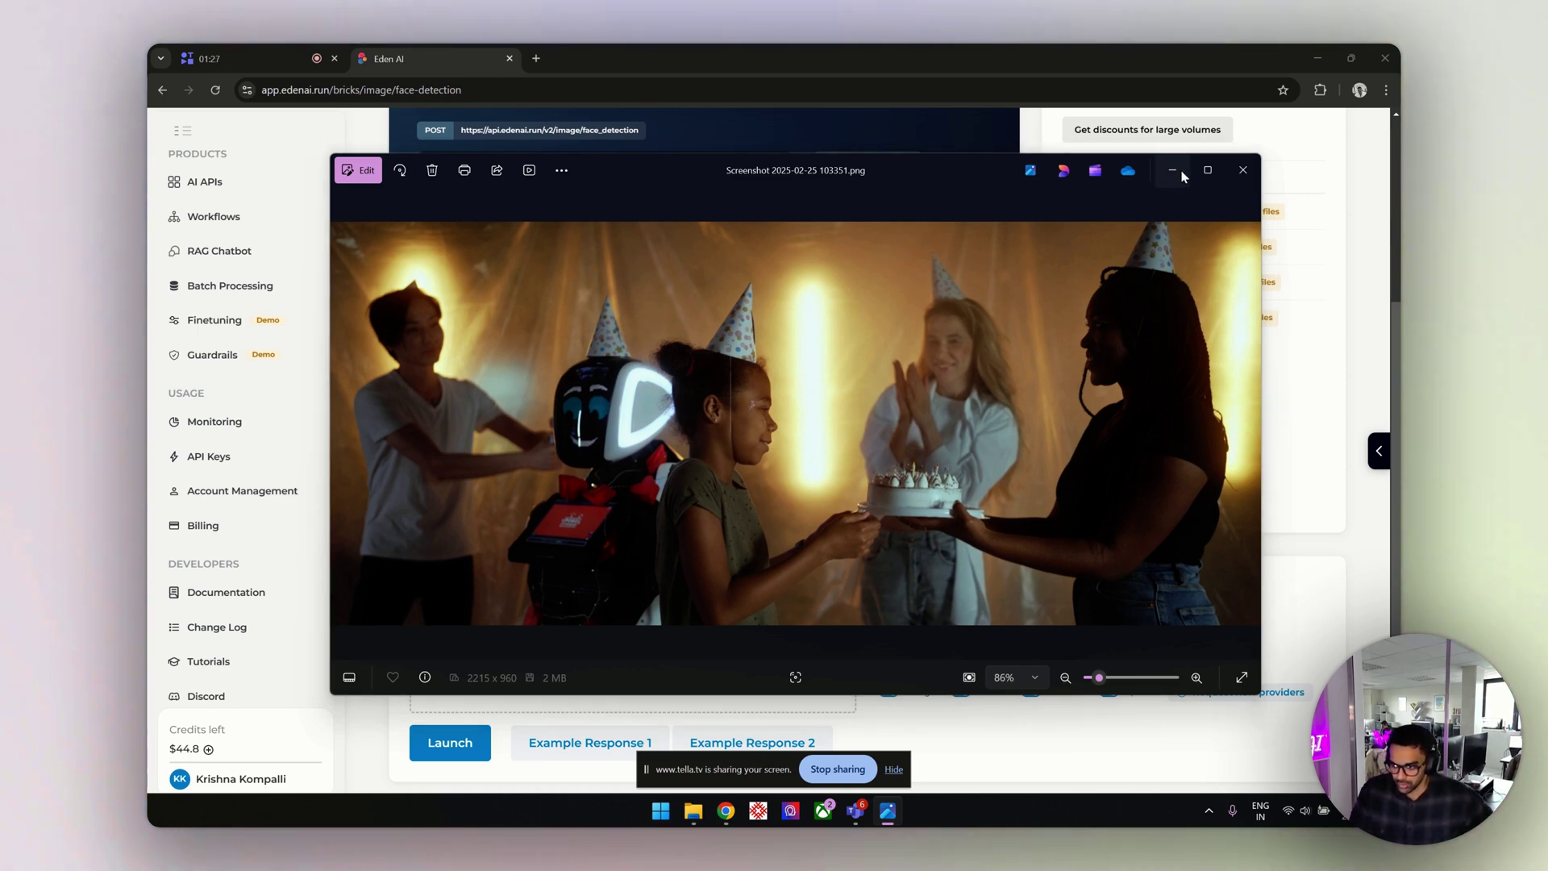
left_click(1243, 169)
left_click(547, 683)
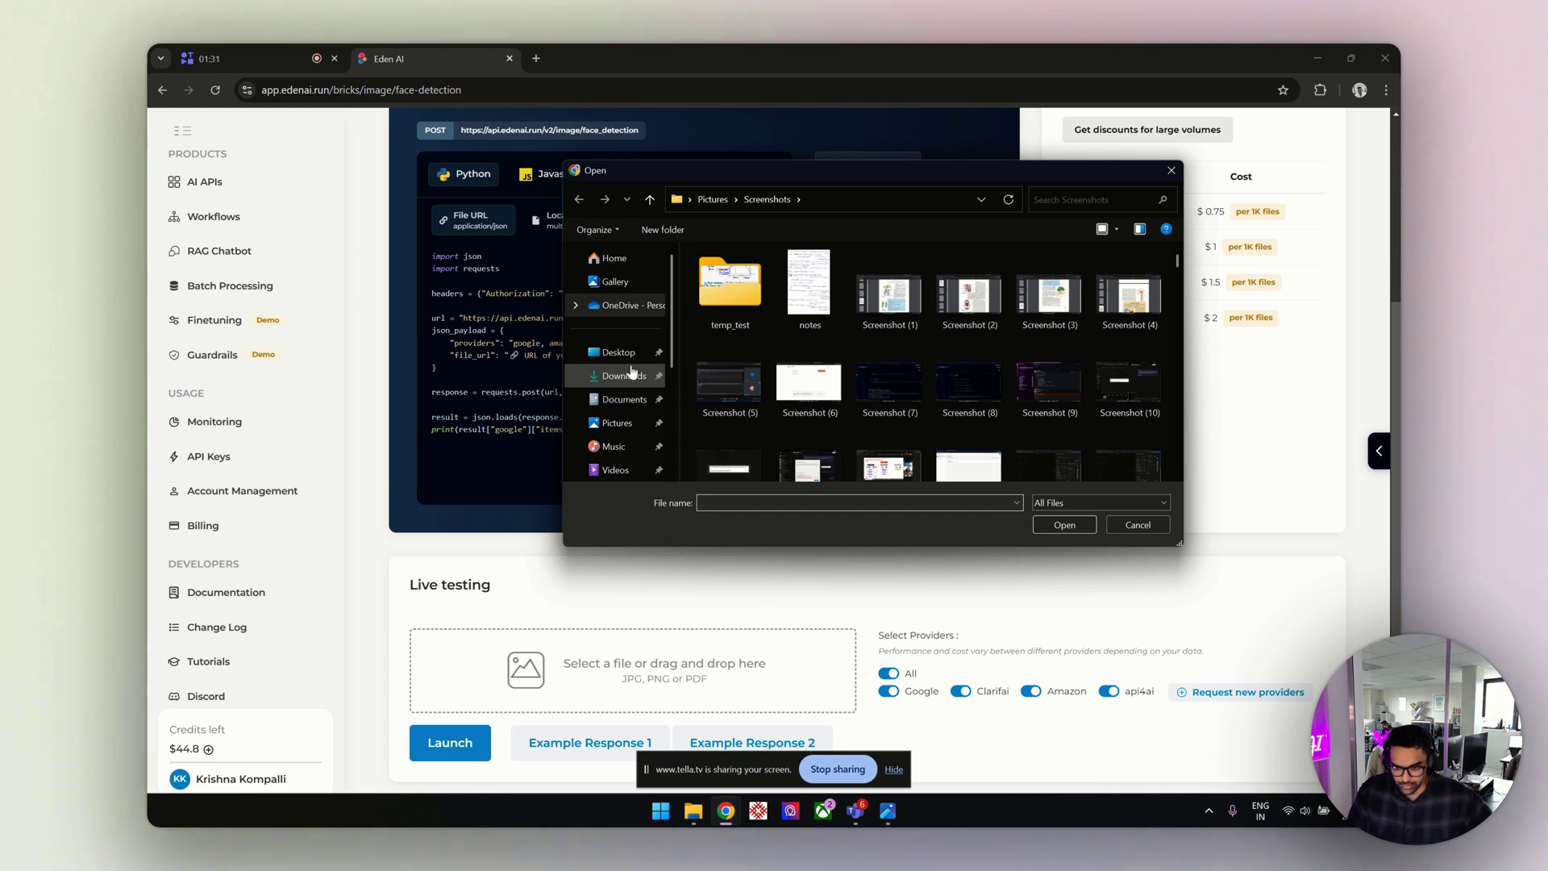
left_click(619, 352)
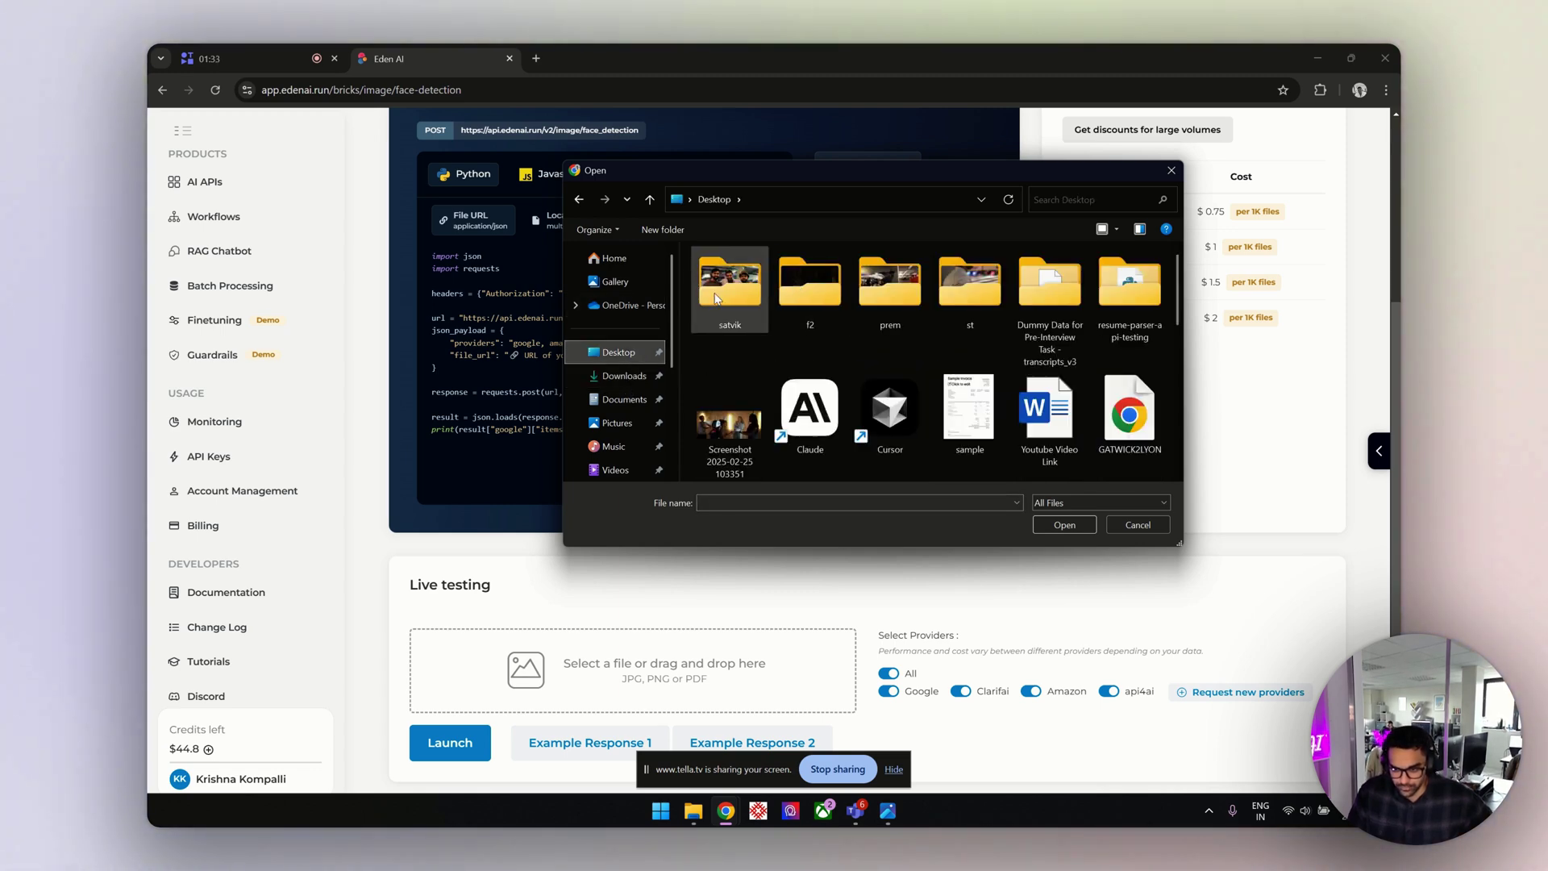
scroll(929, 443, "down", 3)
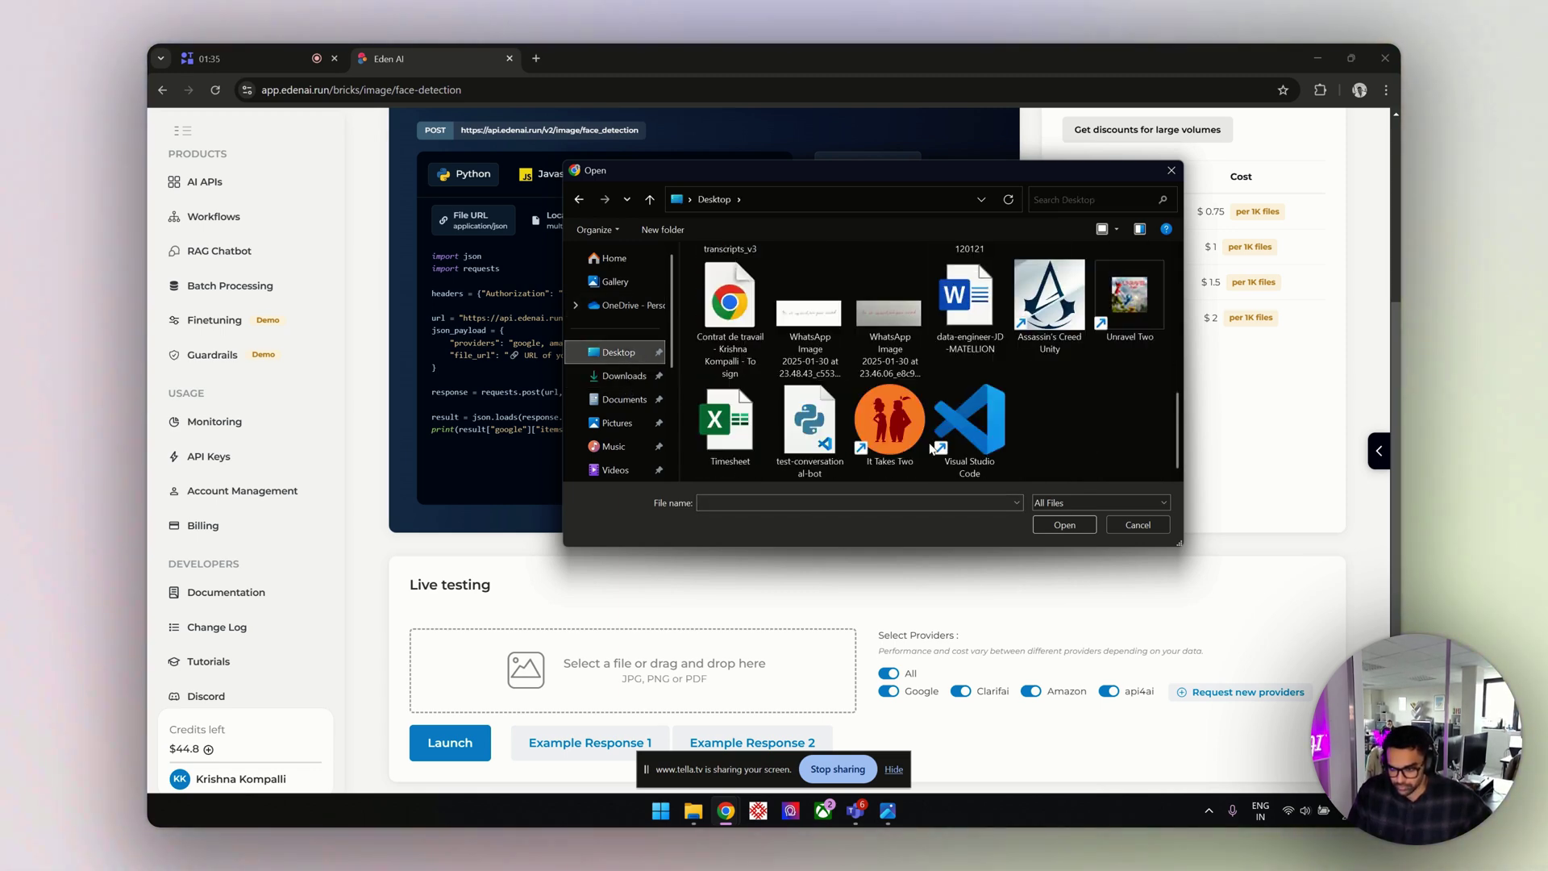
scroll(1069, 408, "up", 1)
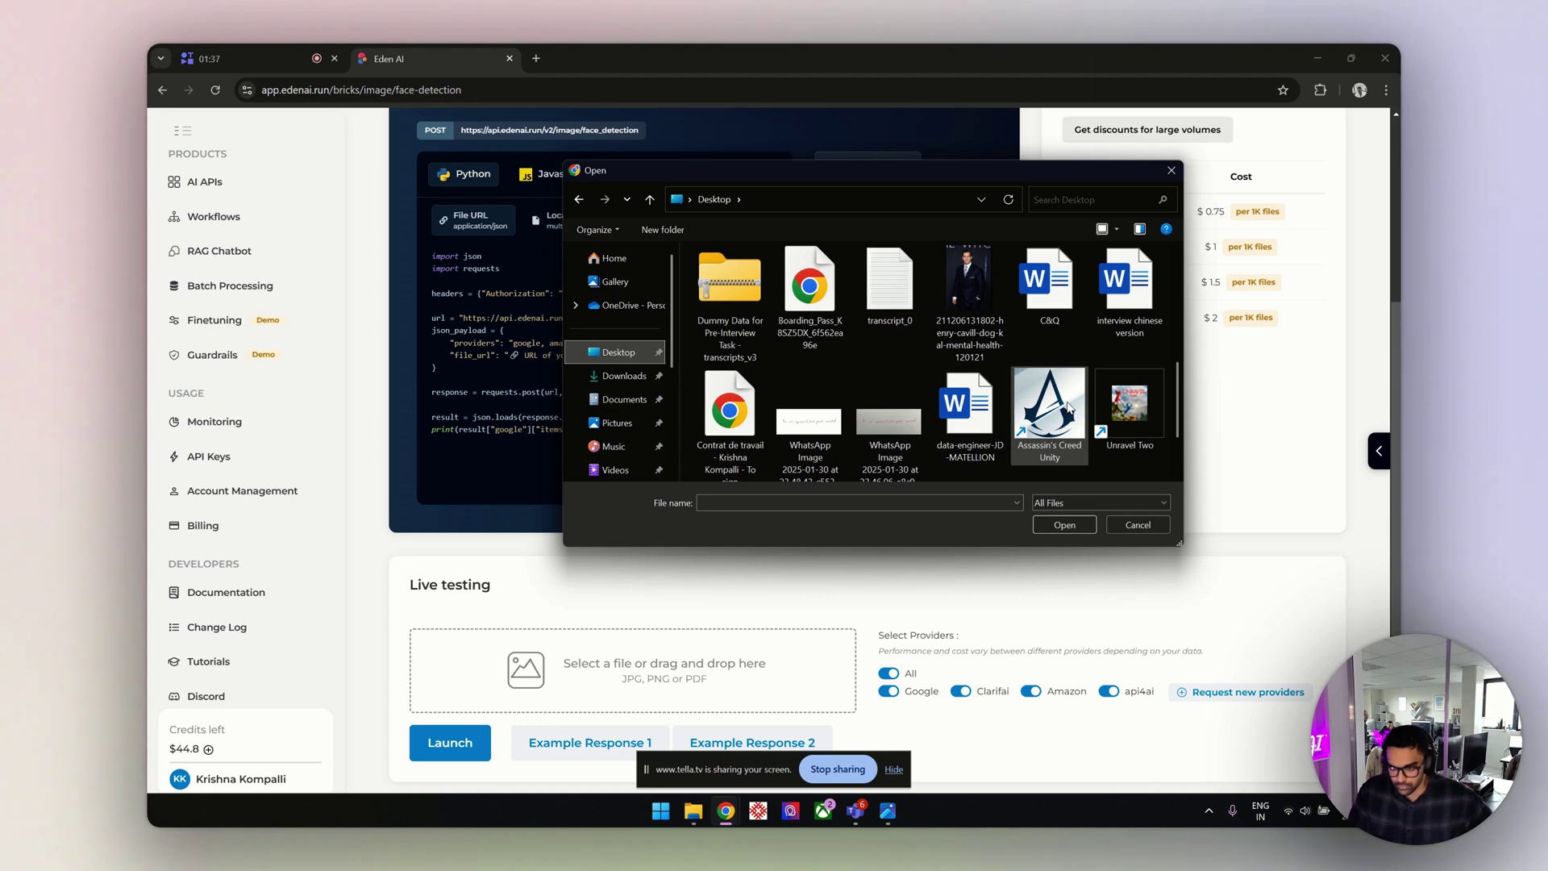
scroll(1069, 408, "up", 3)
left_click(1069, 408)
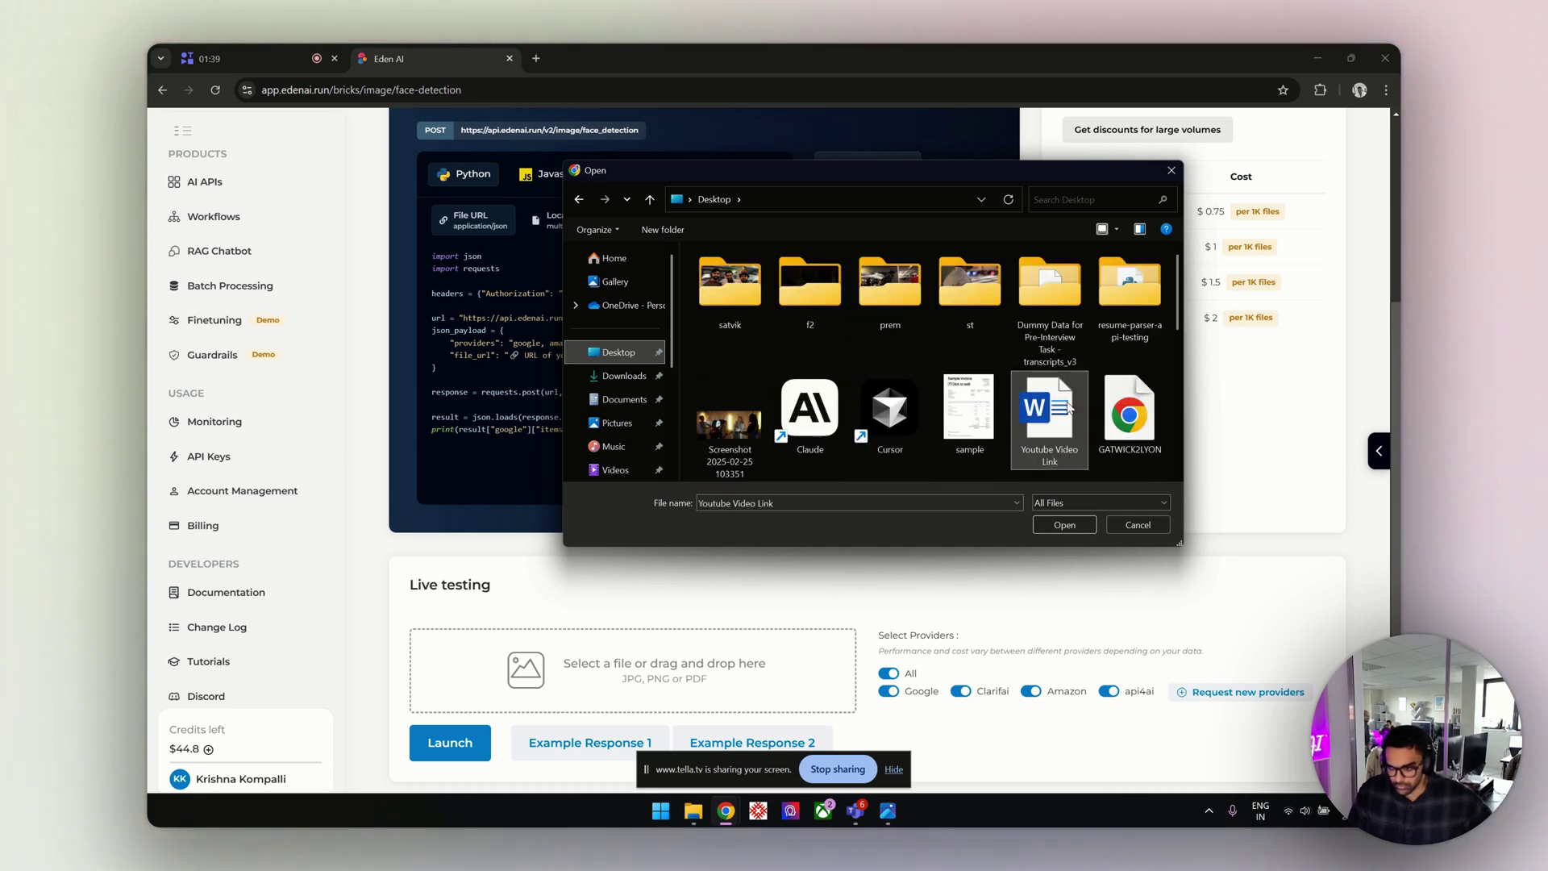
double_click(724, 444)
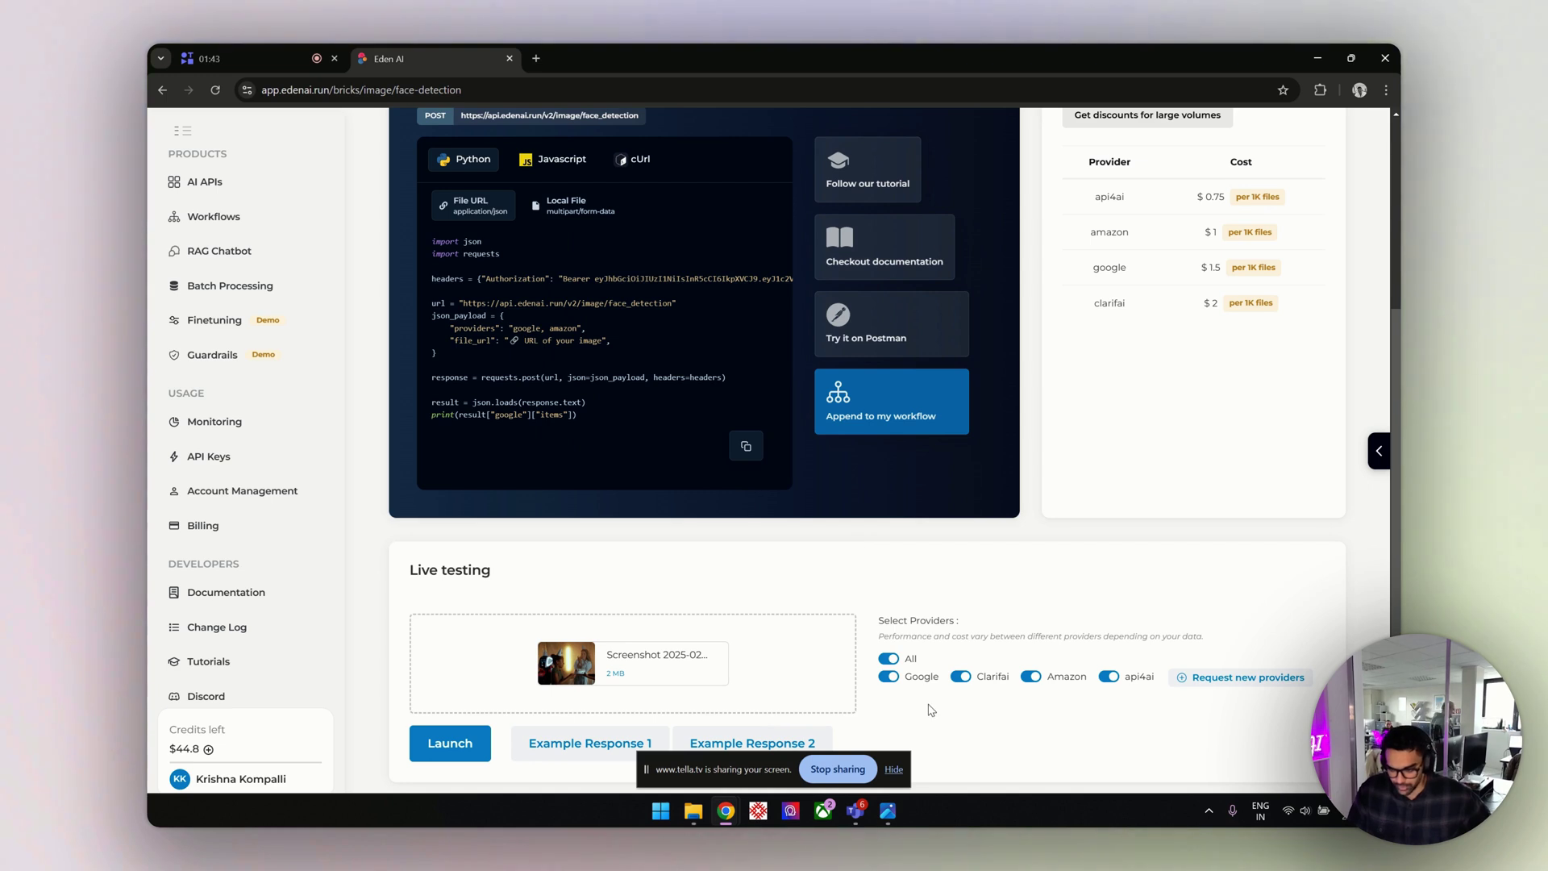
- Hide the screen-sharing notice, launch the face detection test with all providers and review their API responses
left_click(894, 770)
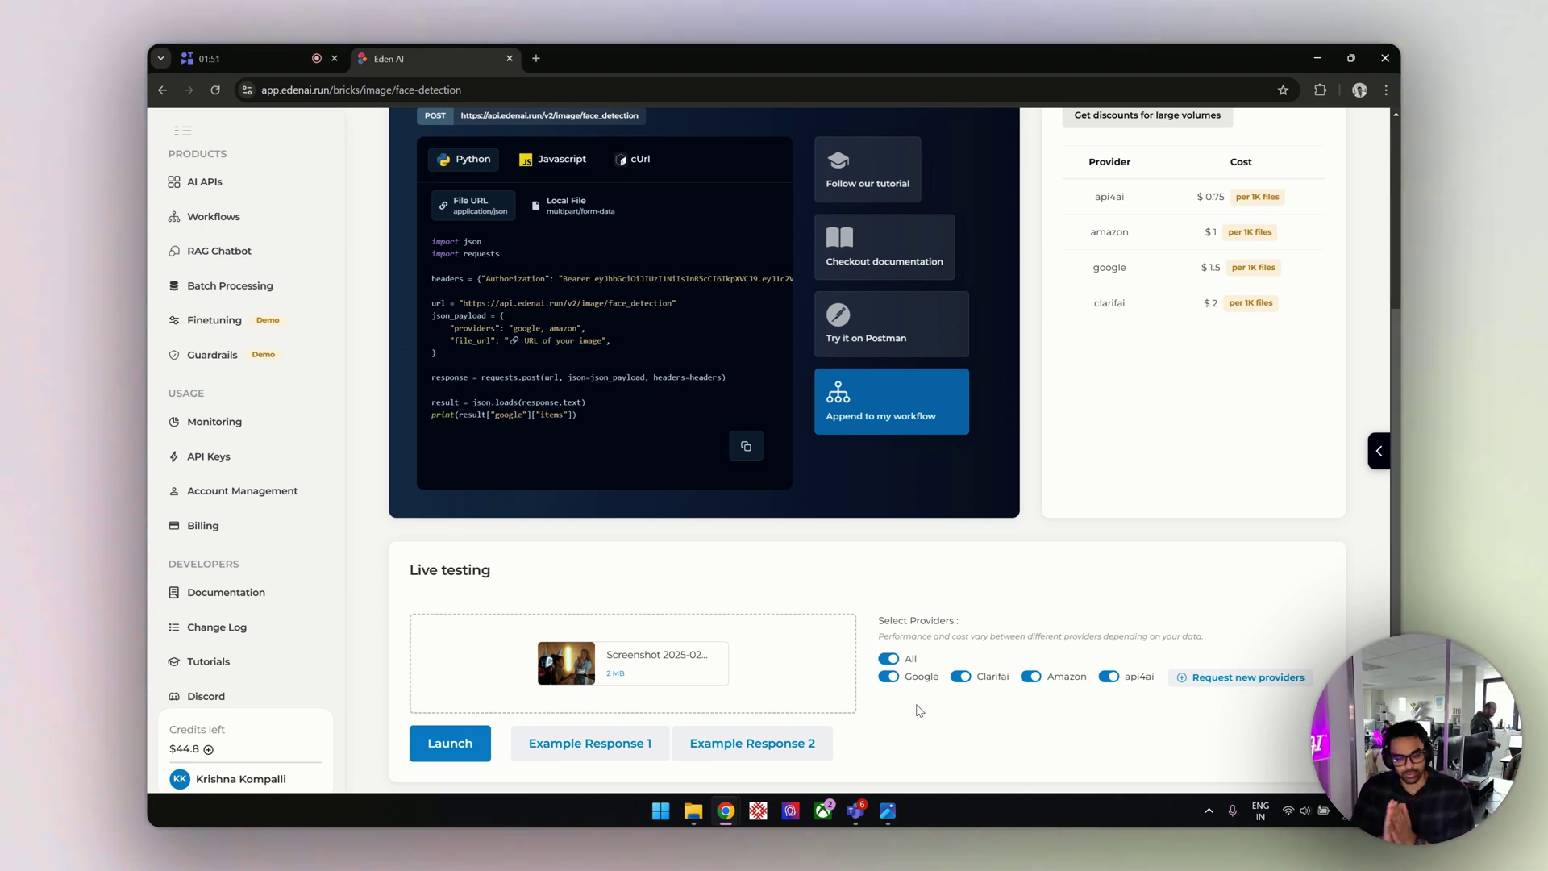
left_click(429, 752)
scroll(688, 647, "down", 2)
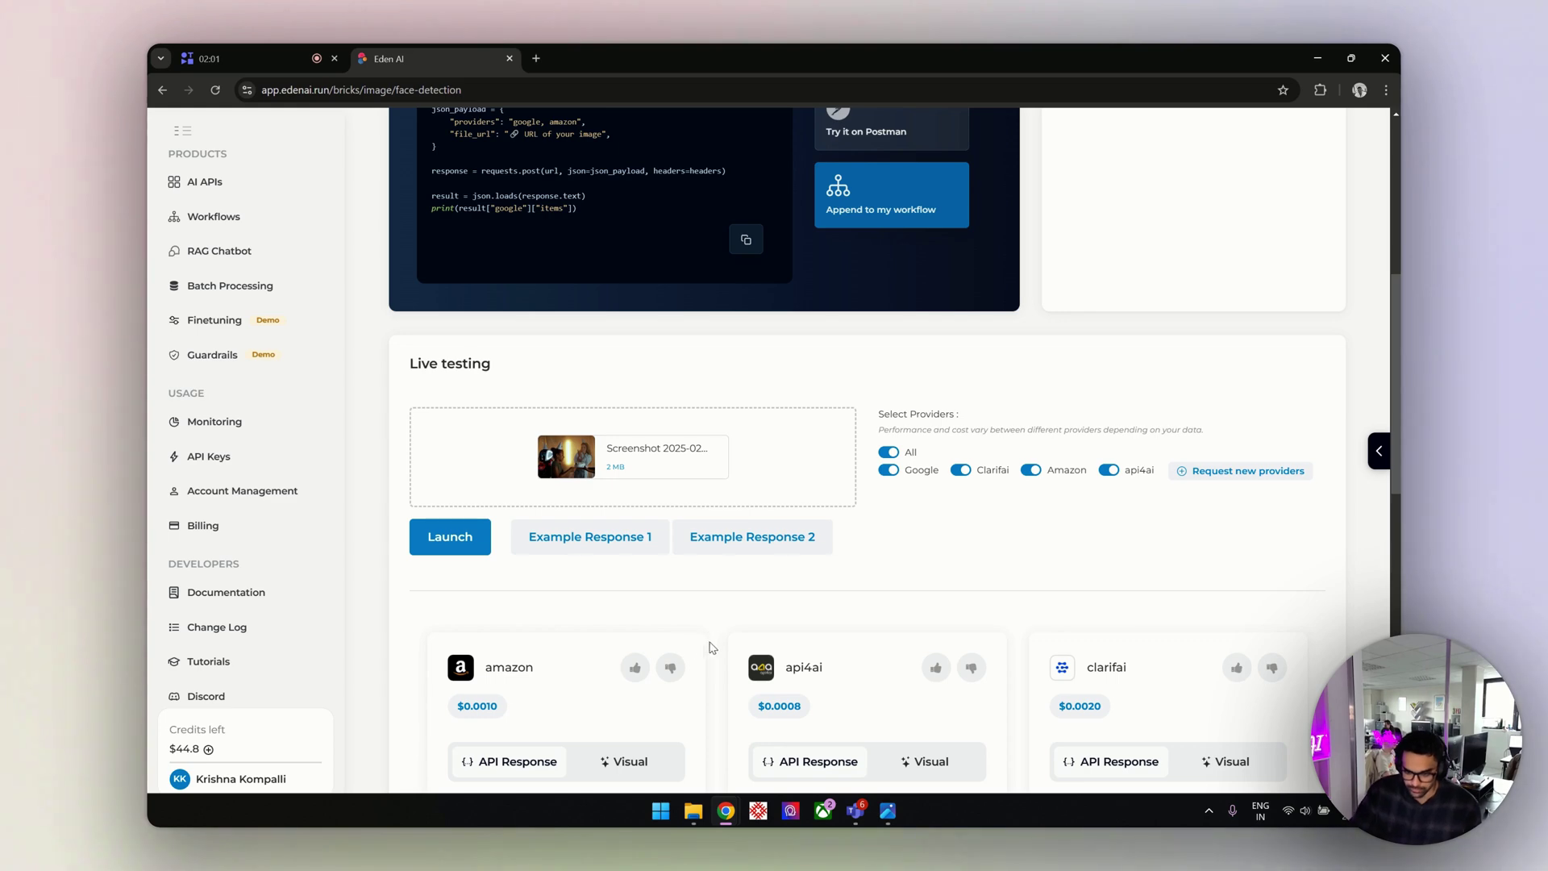
scroll(715, 647, "down", 3)
scroll(715, 648, "down", 7)
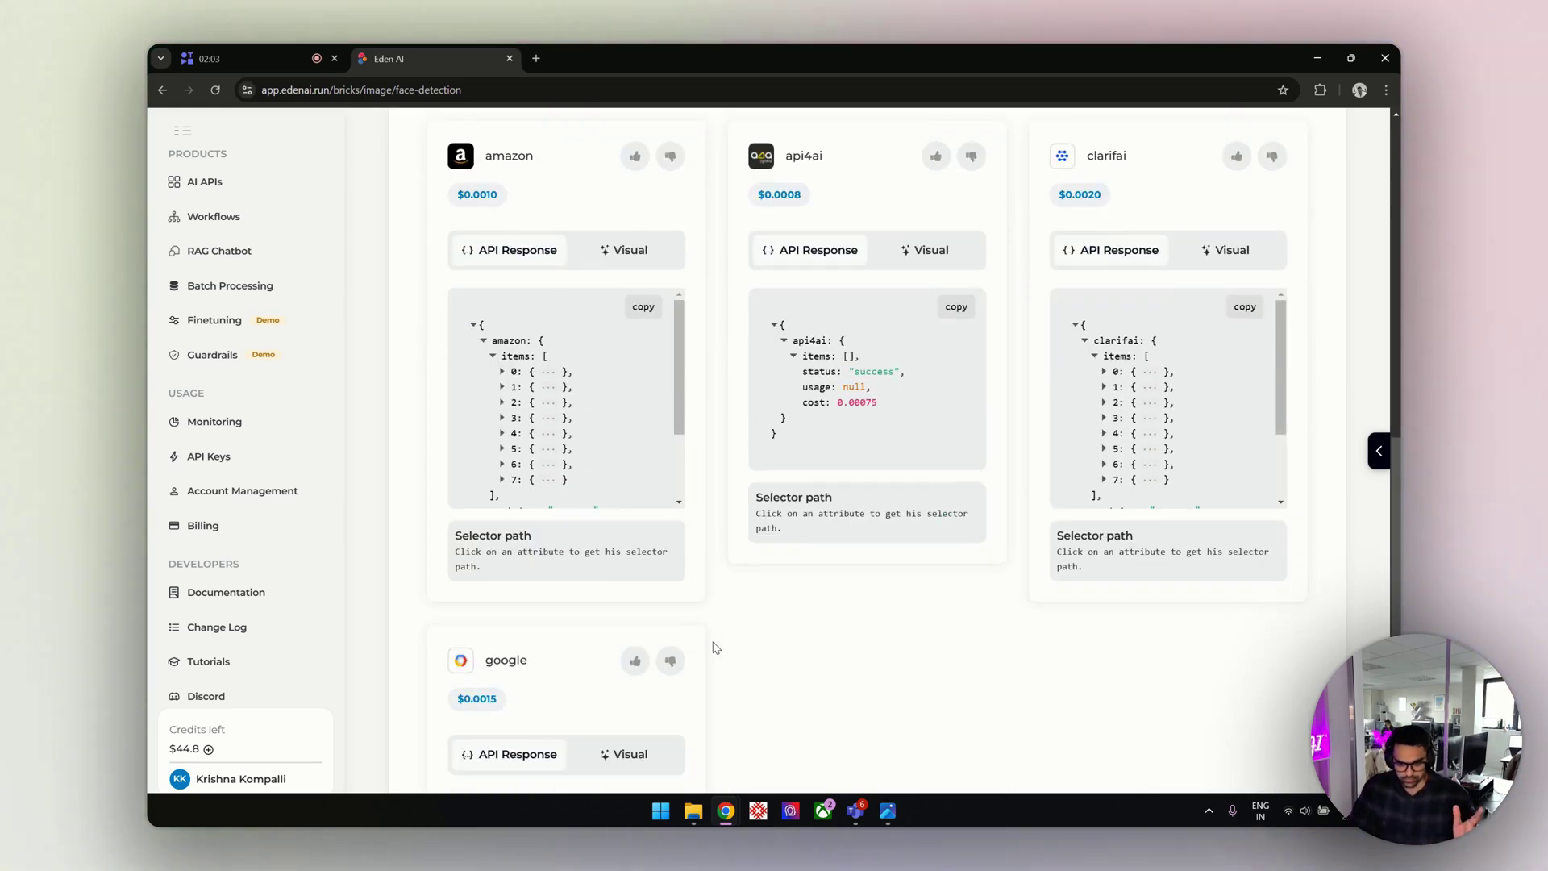
scroll(715, 648, "up", 6)
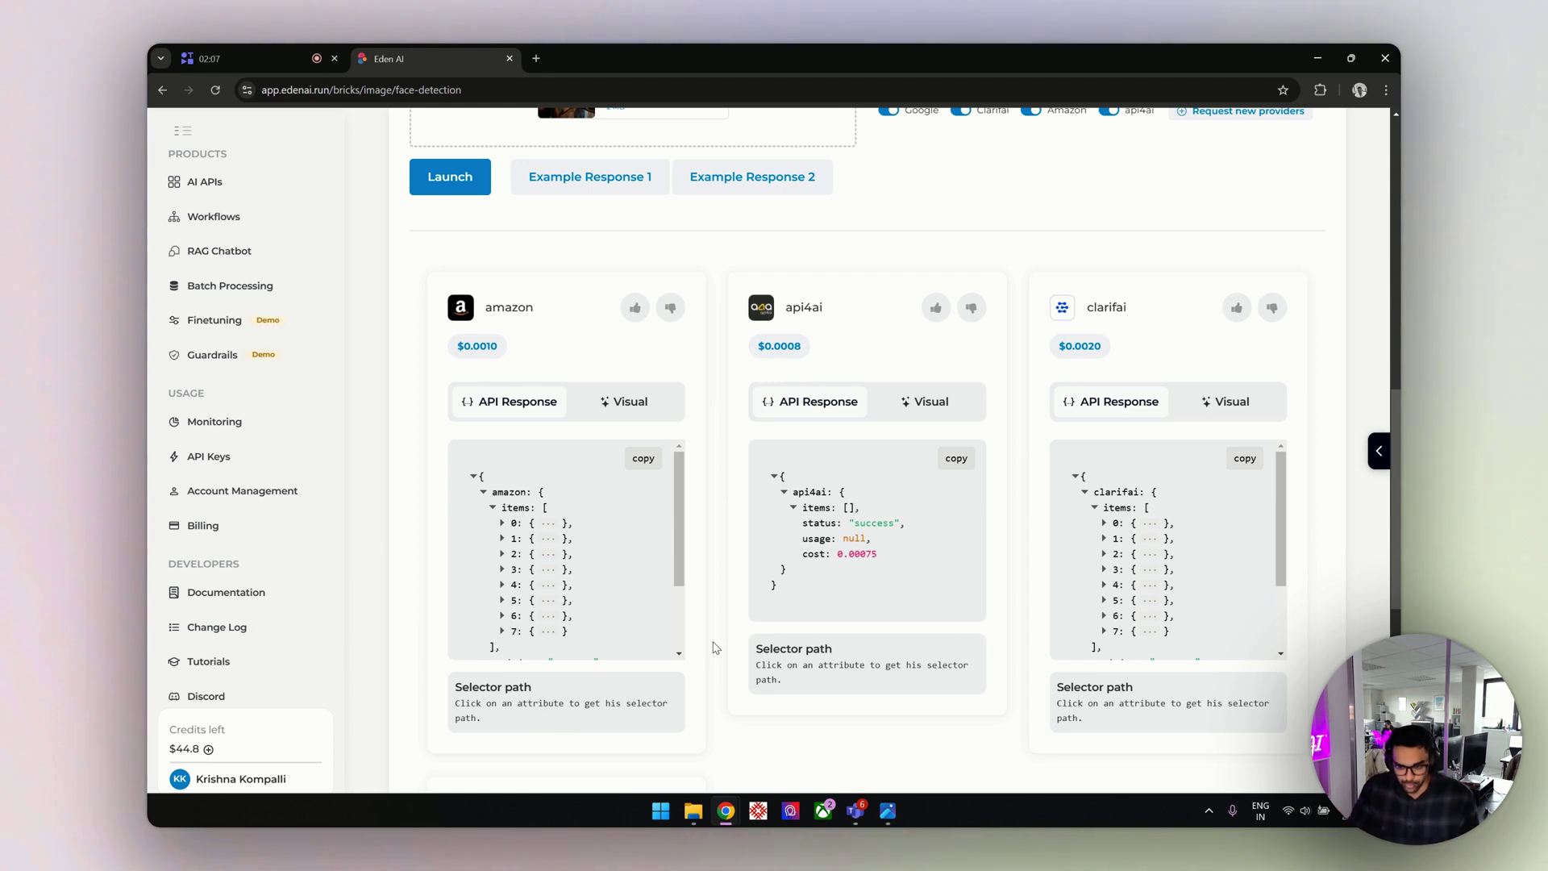
- Show the visual results and compare the detected faces and confidence scores across amazon, api4ai, clarifai and google
left_click(625, 410)
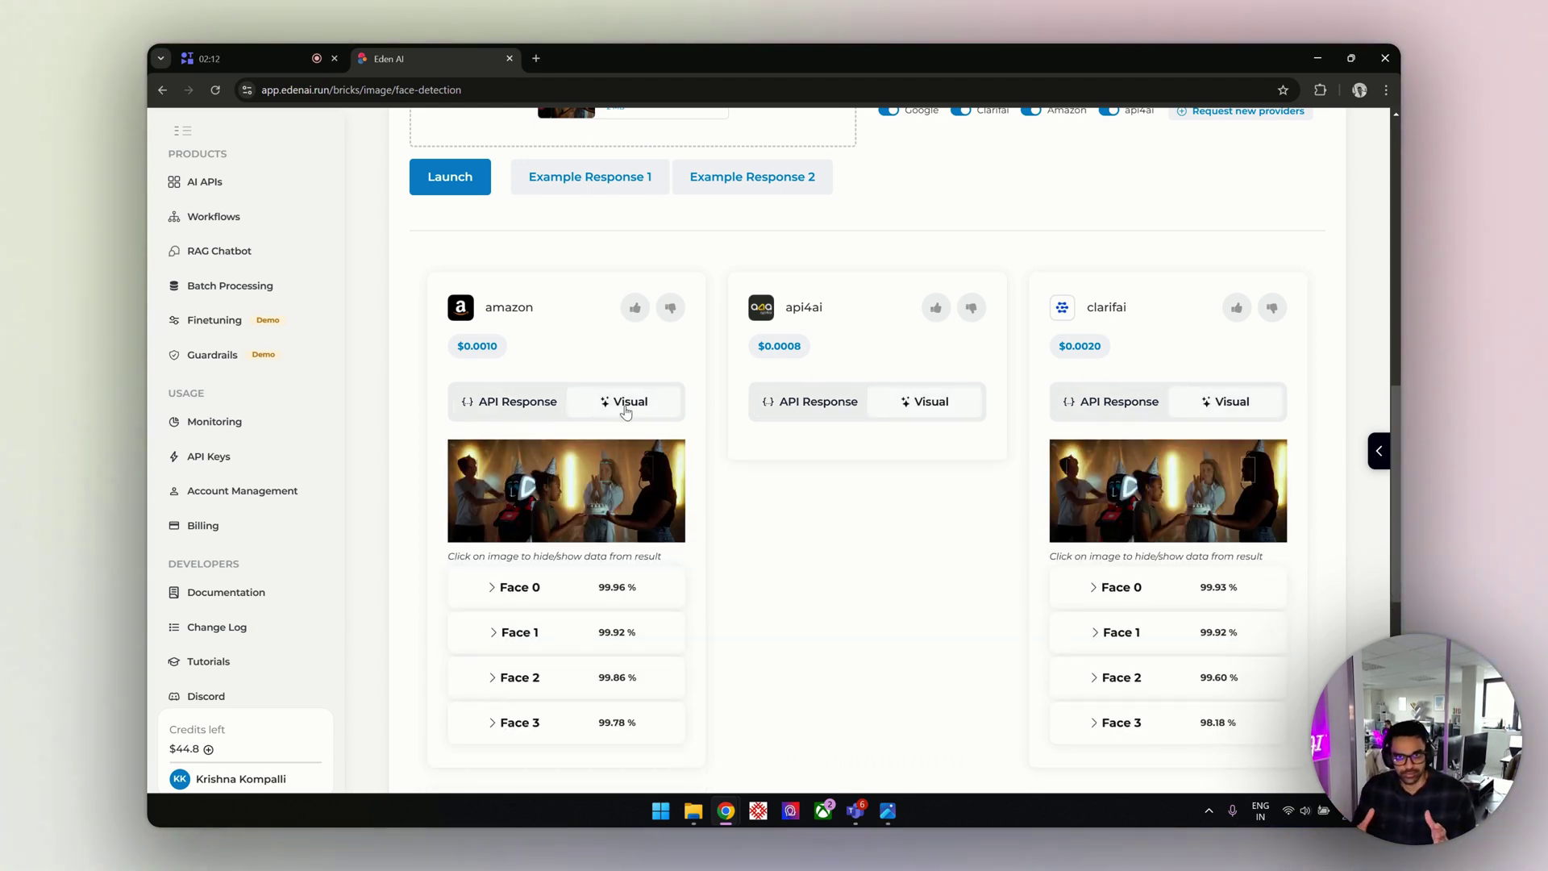
scroll(834, 578, "down", 1)
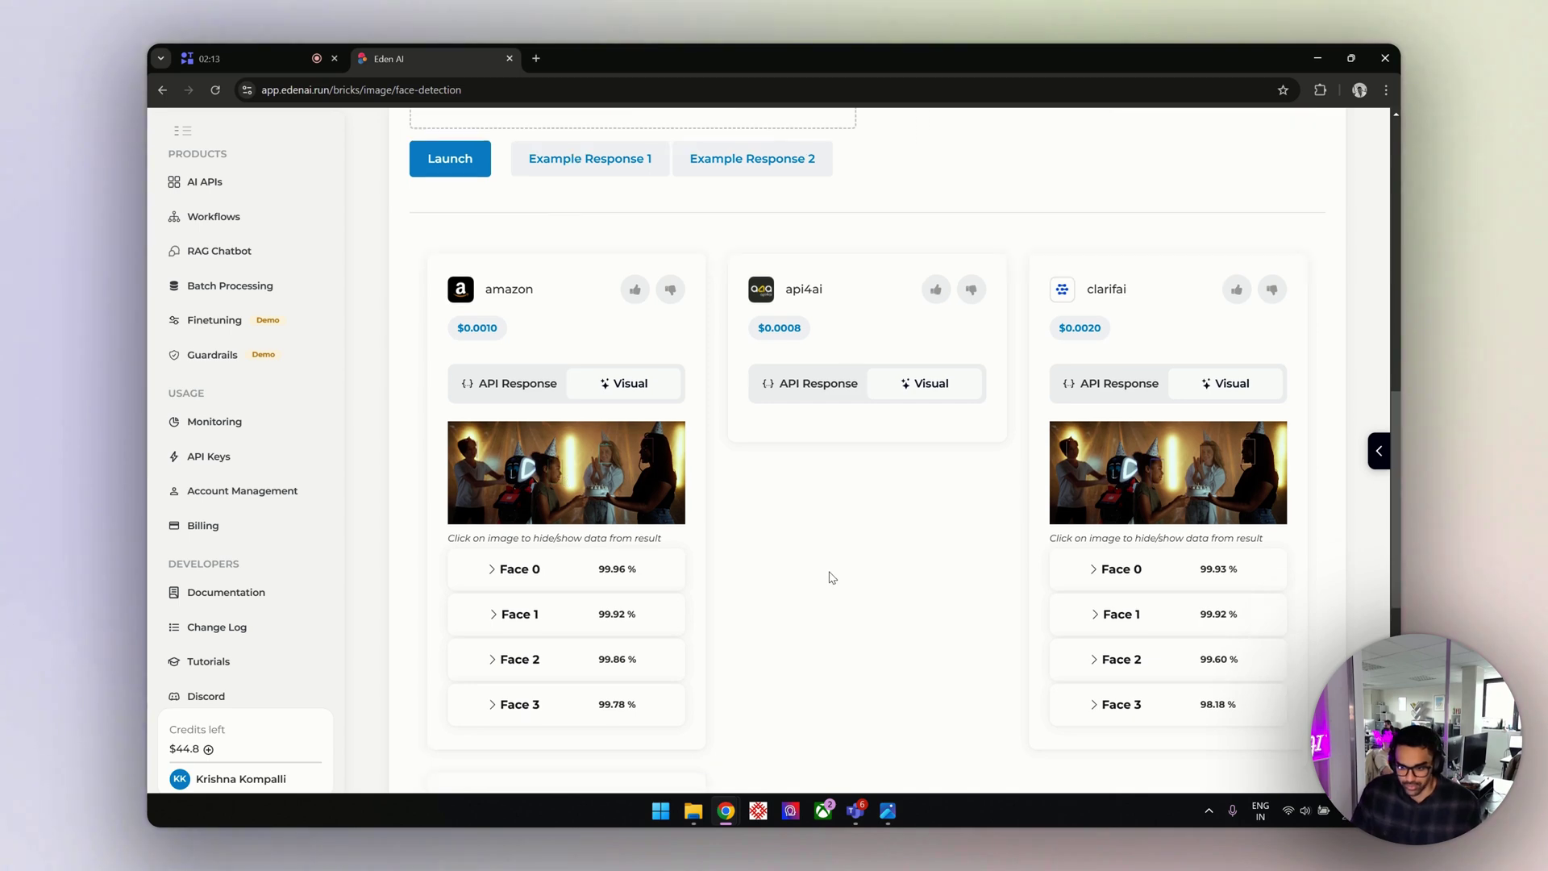
scroll(833, 512, "up", 2)
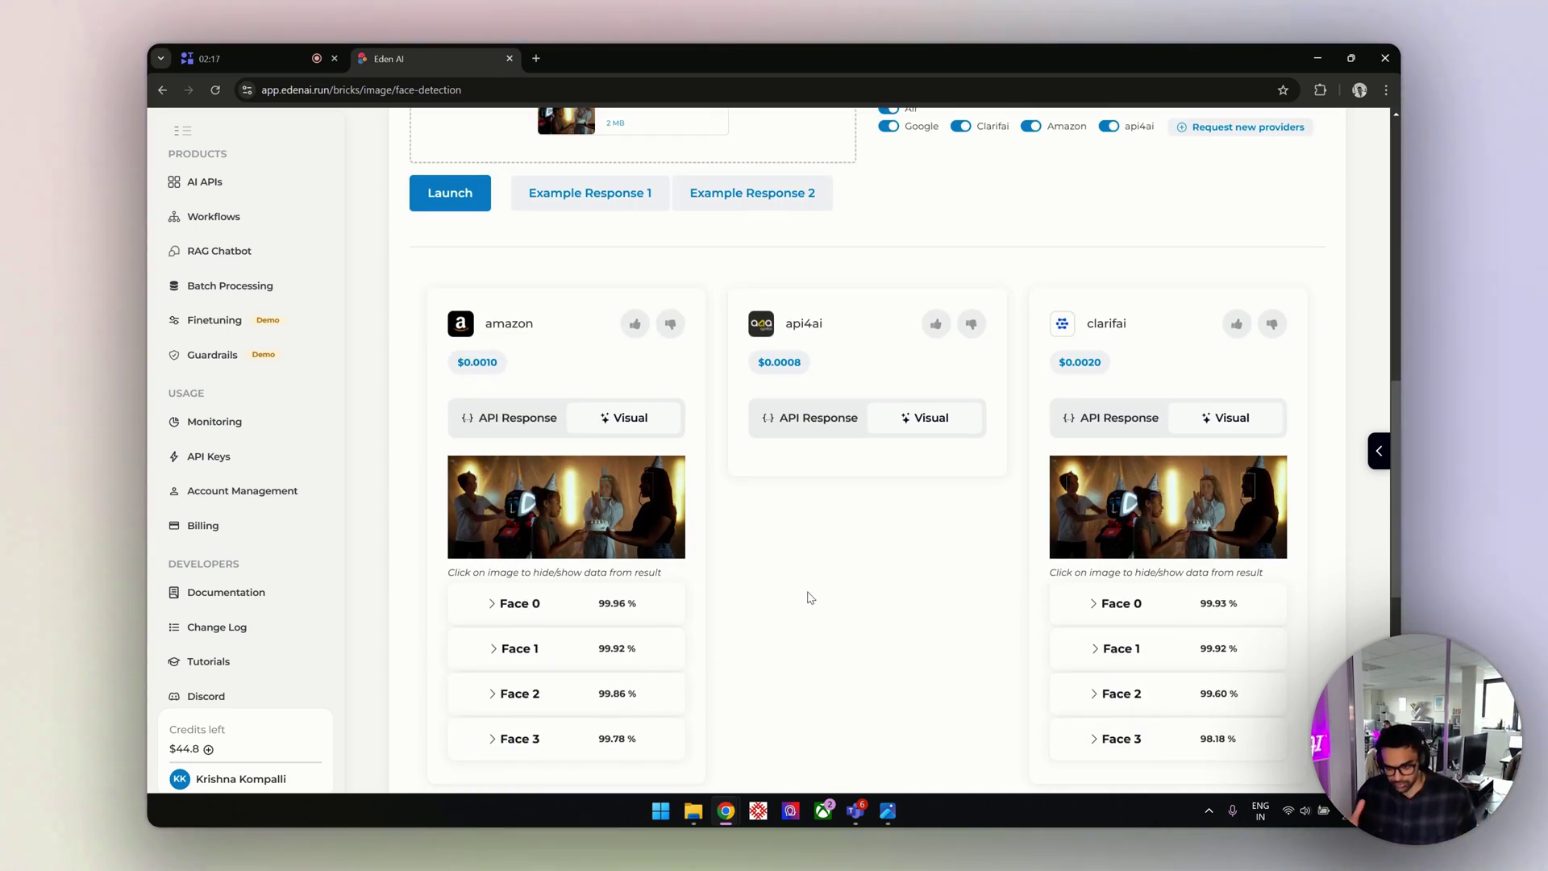
scroll(751, 570, "down", 1)
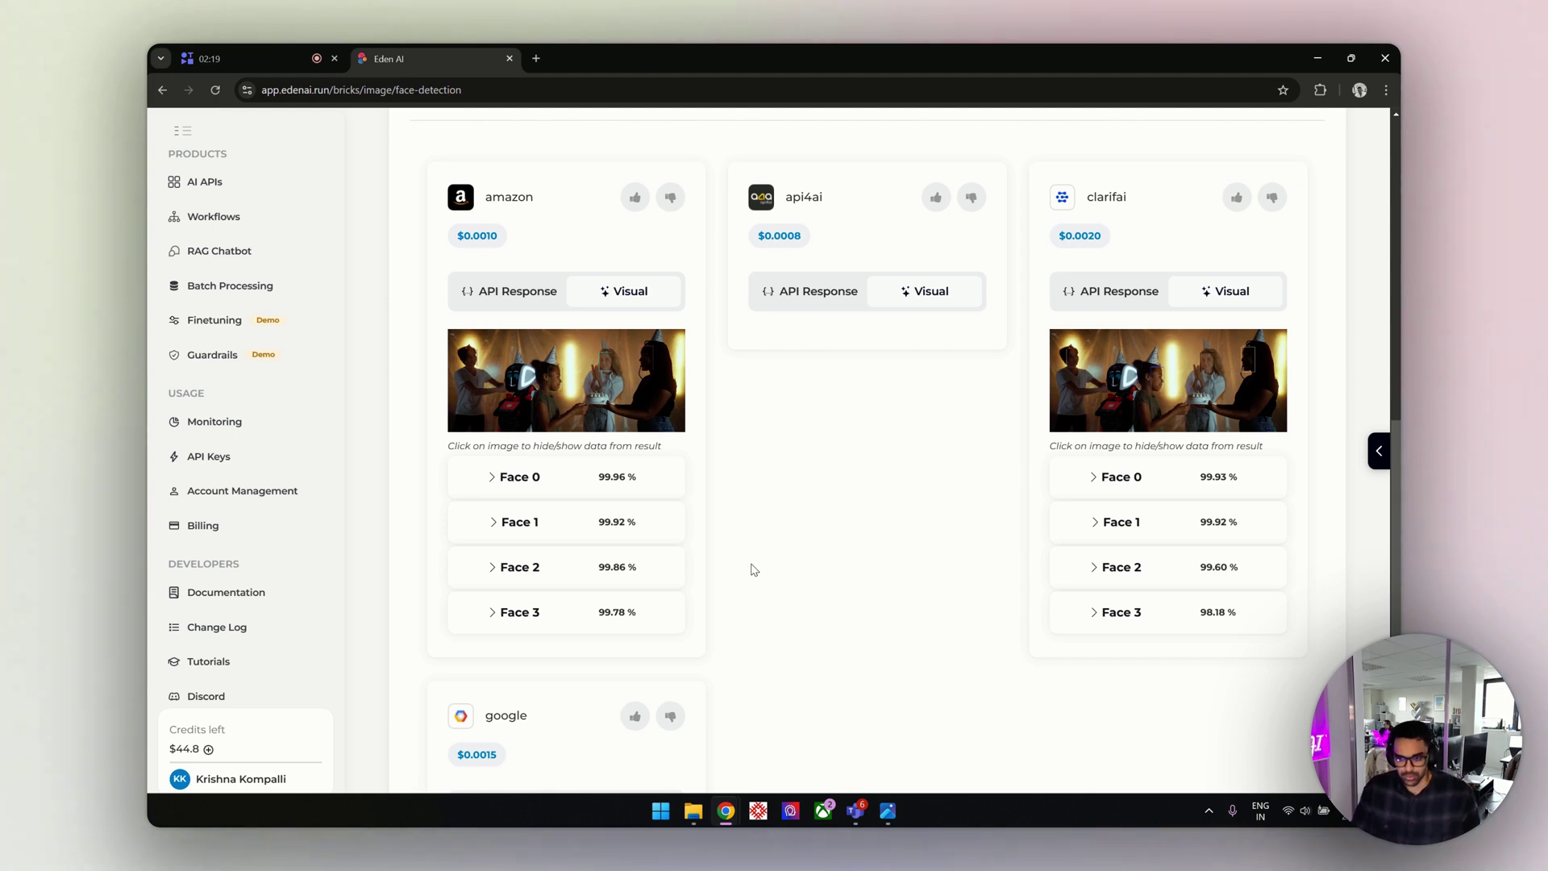
scroll(754, 570, "up", 1)
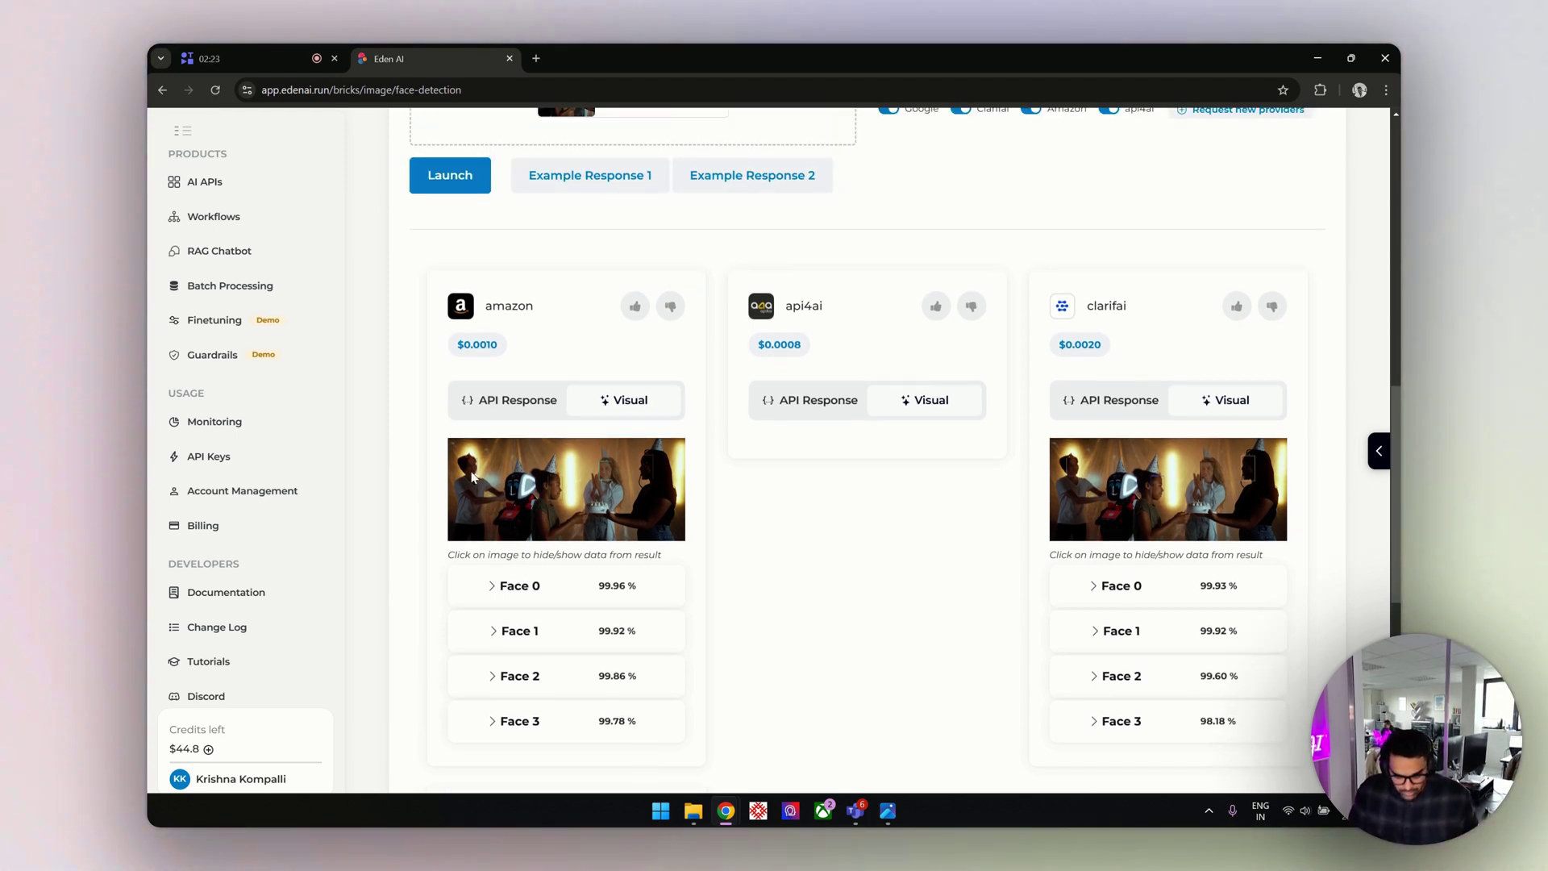
scroll(757, 543, "down", 3)
scroll(757, 543, "up", 2)
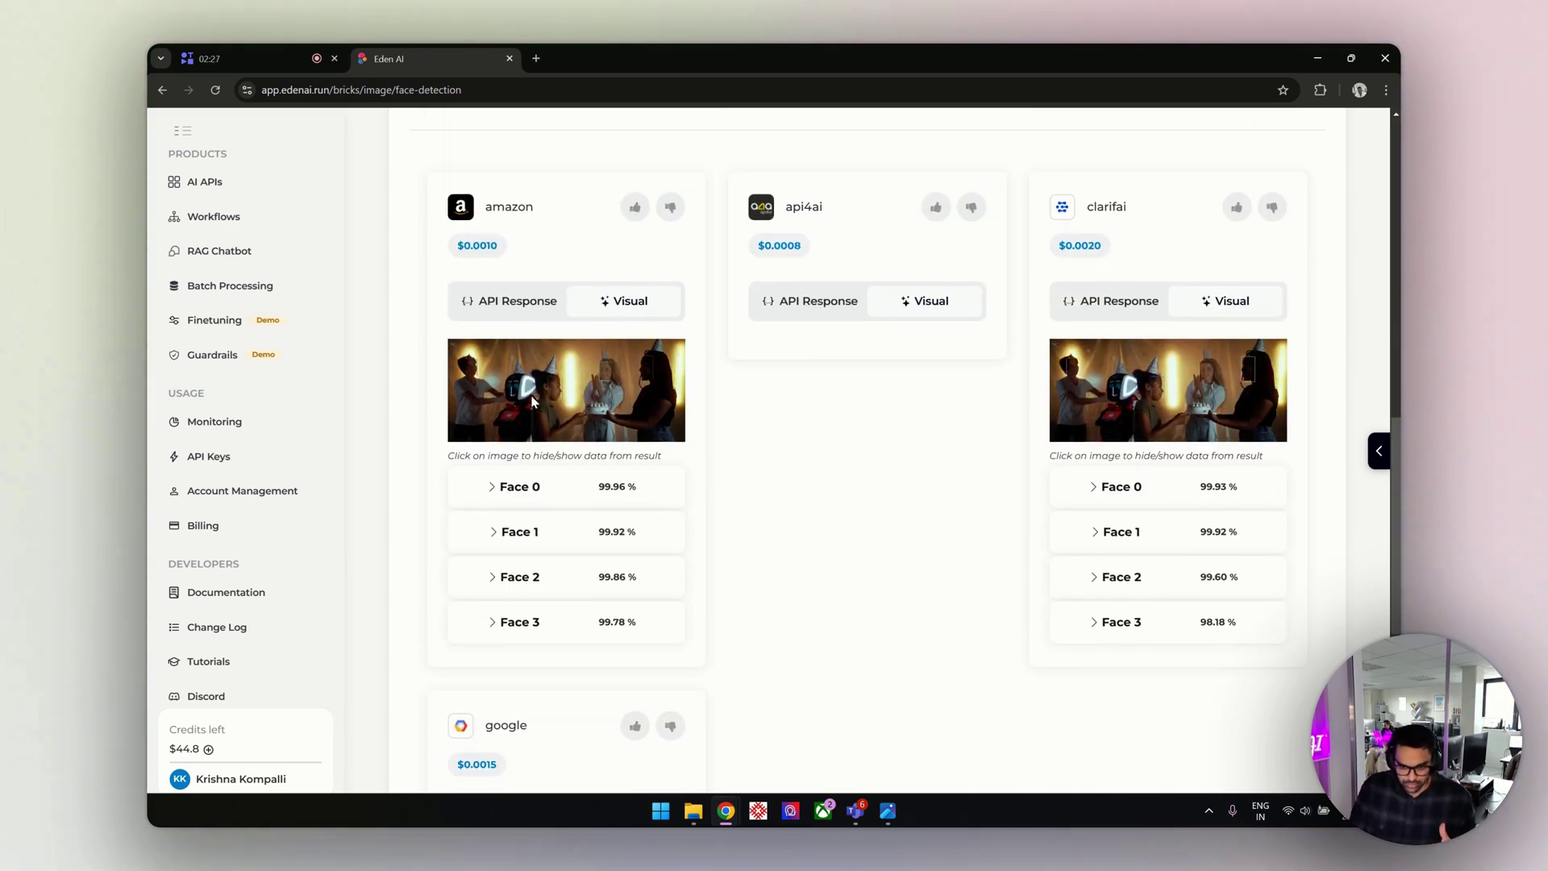
scroll(743, 417, "down", 3)
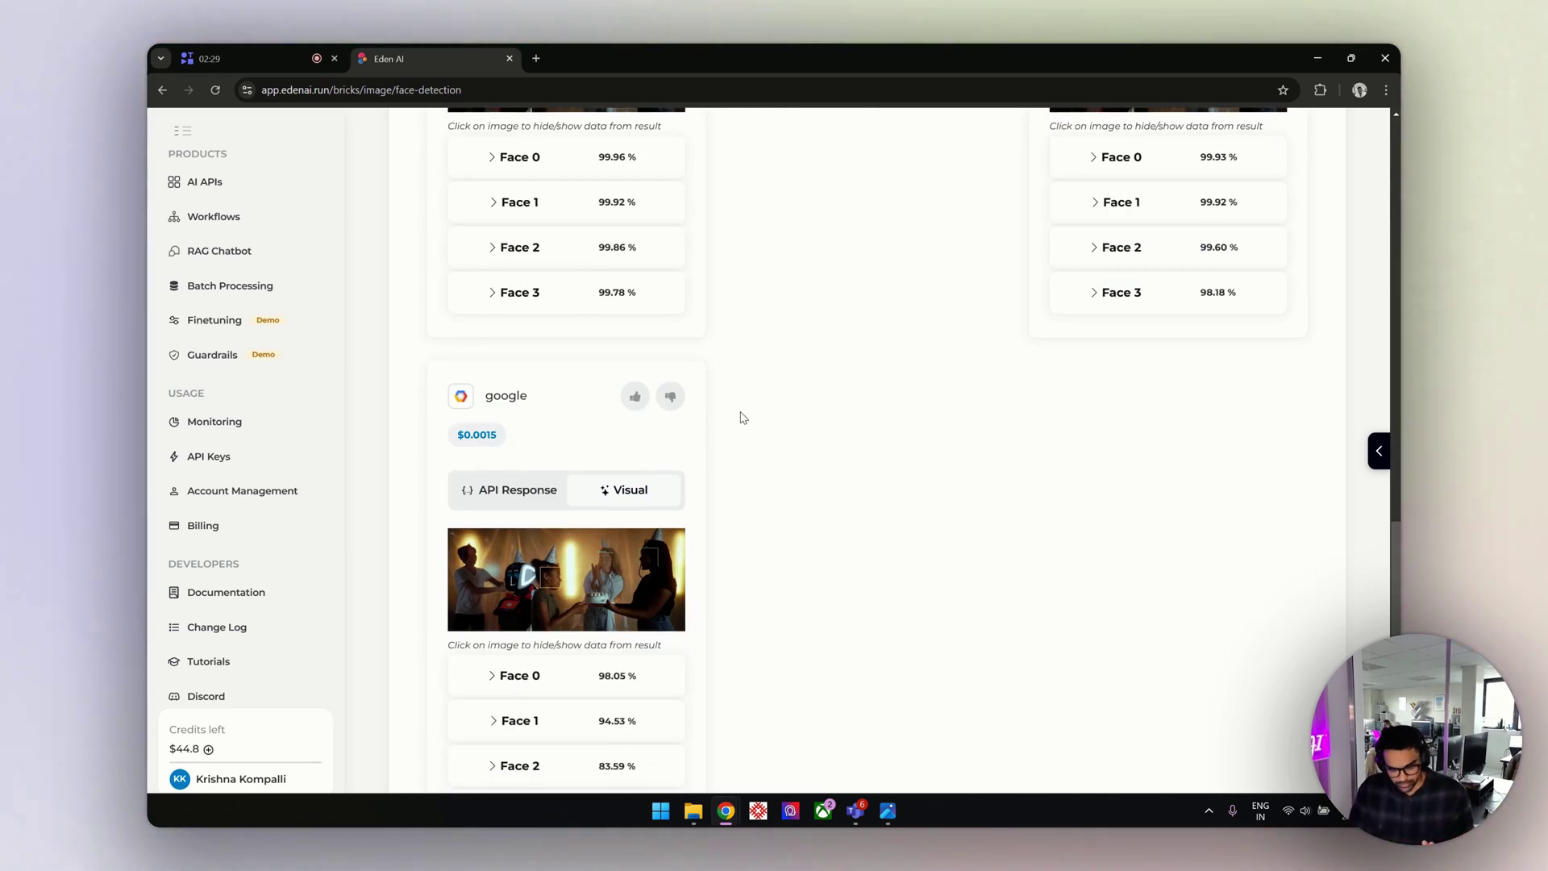
scroll(743, 417, "up", 1)
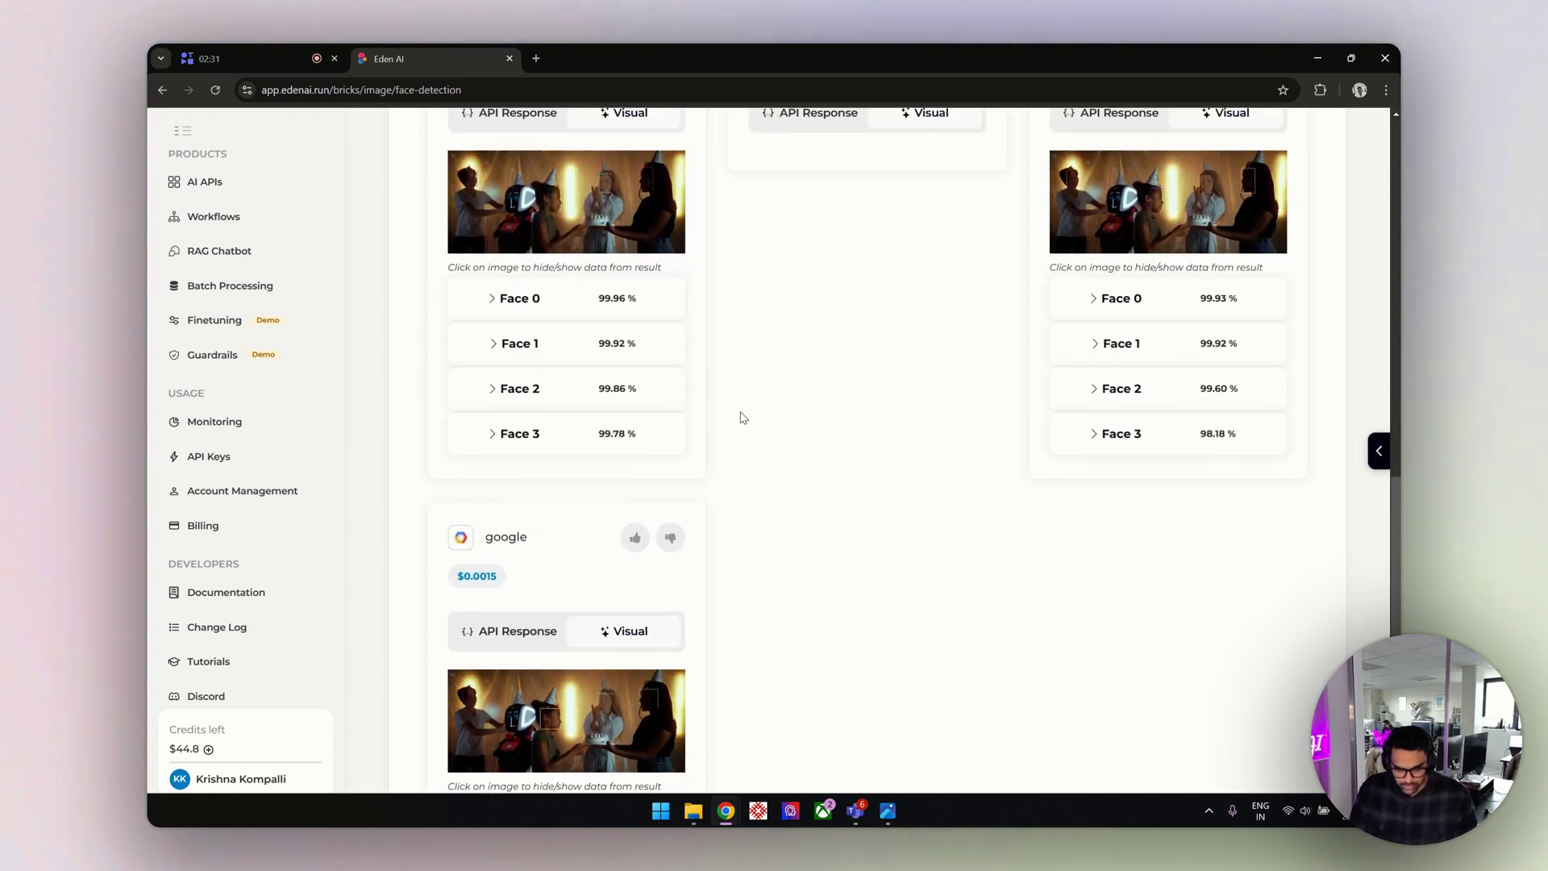
scroll(701, 459, "up", 2)
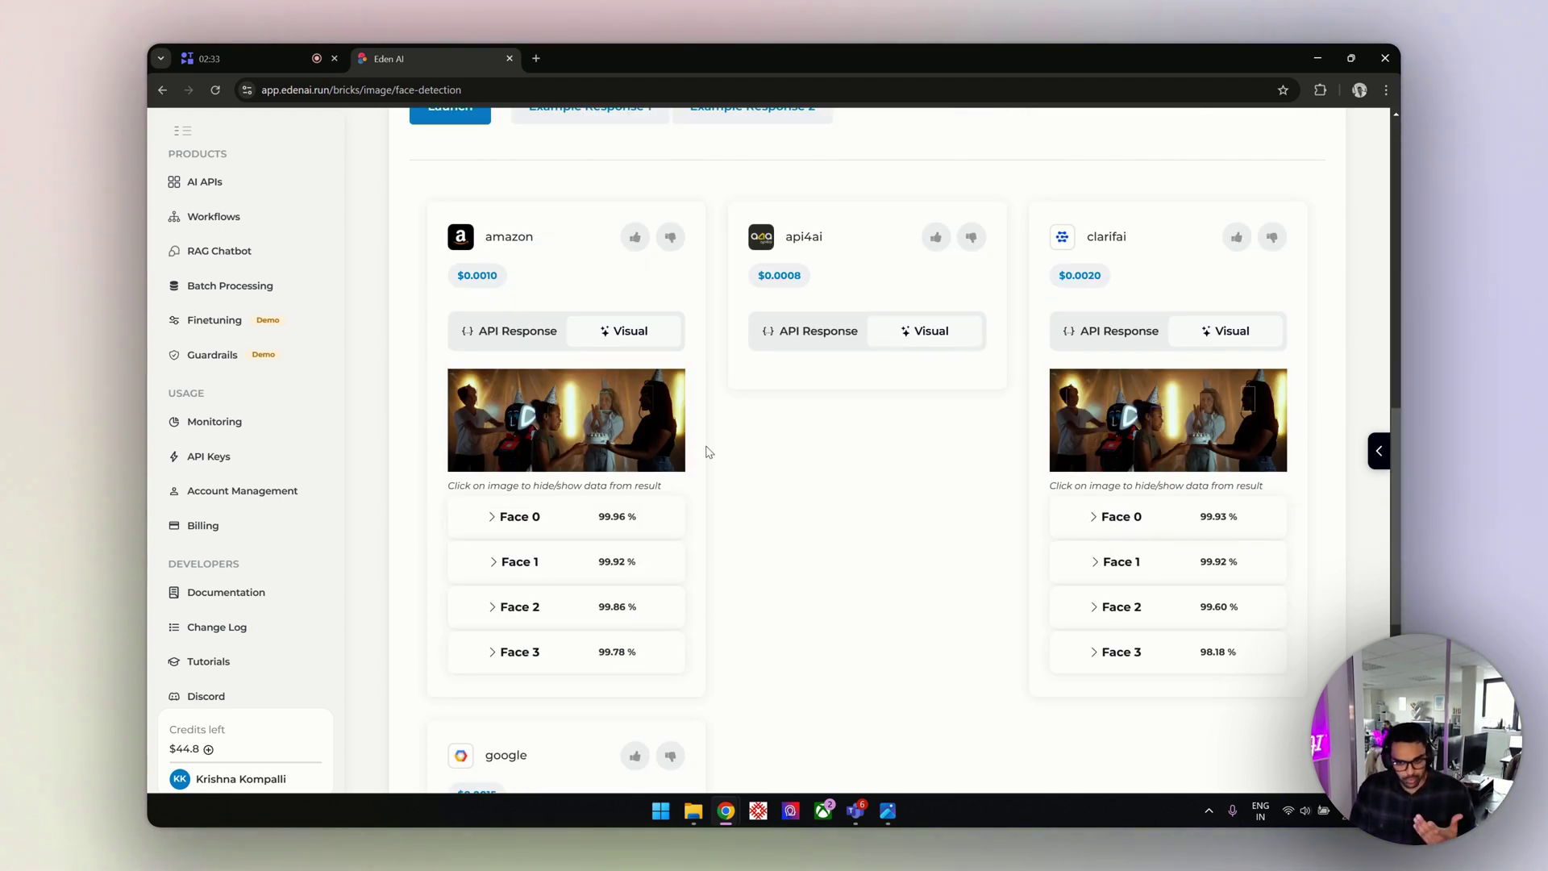
scroll(708, 452, "down", 5)
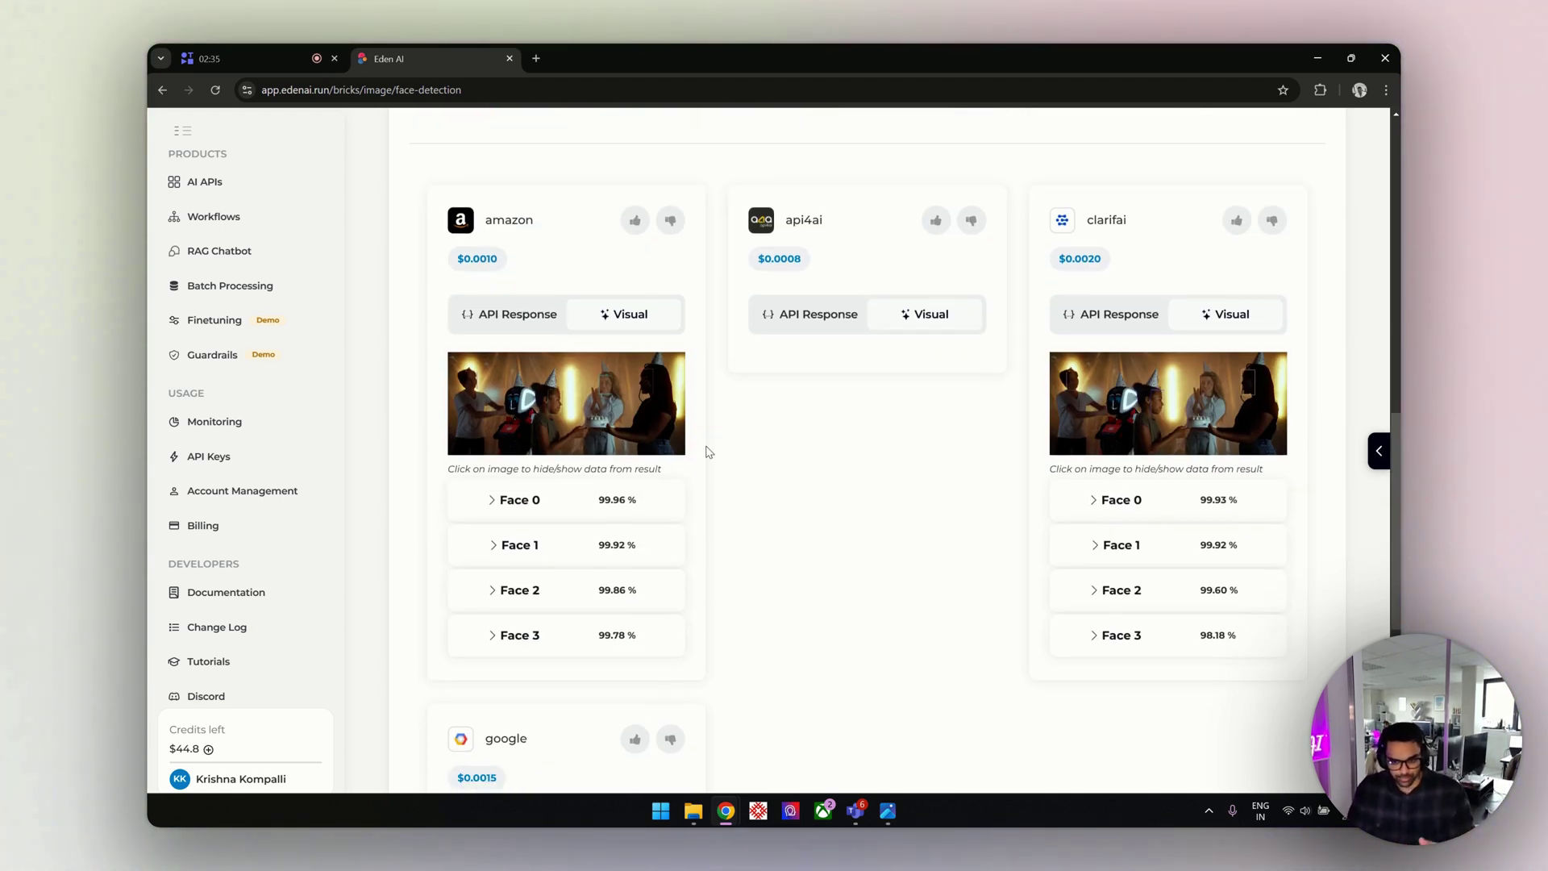
scroll(708, 451, "up", 3)
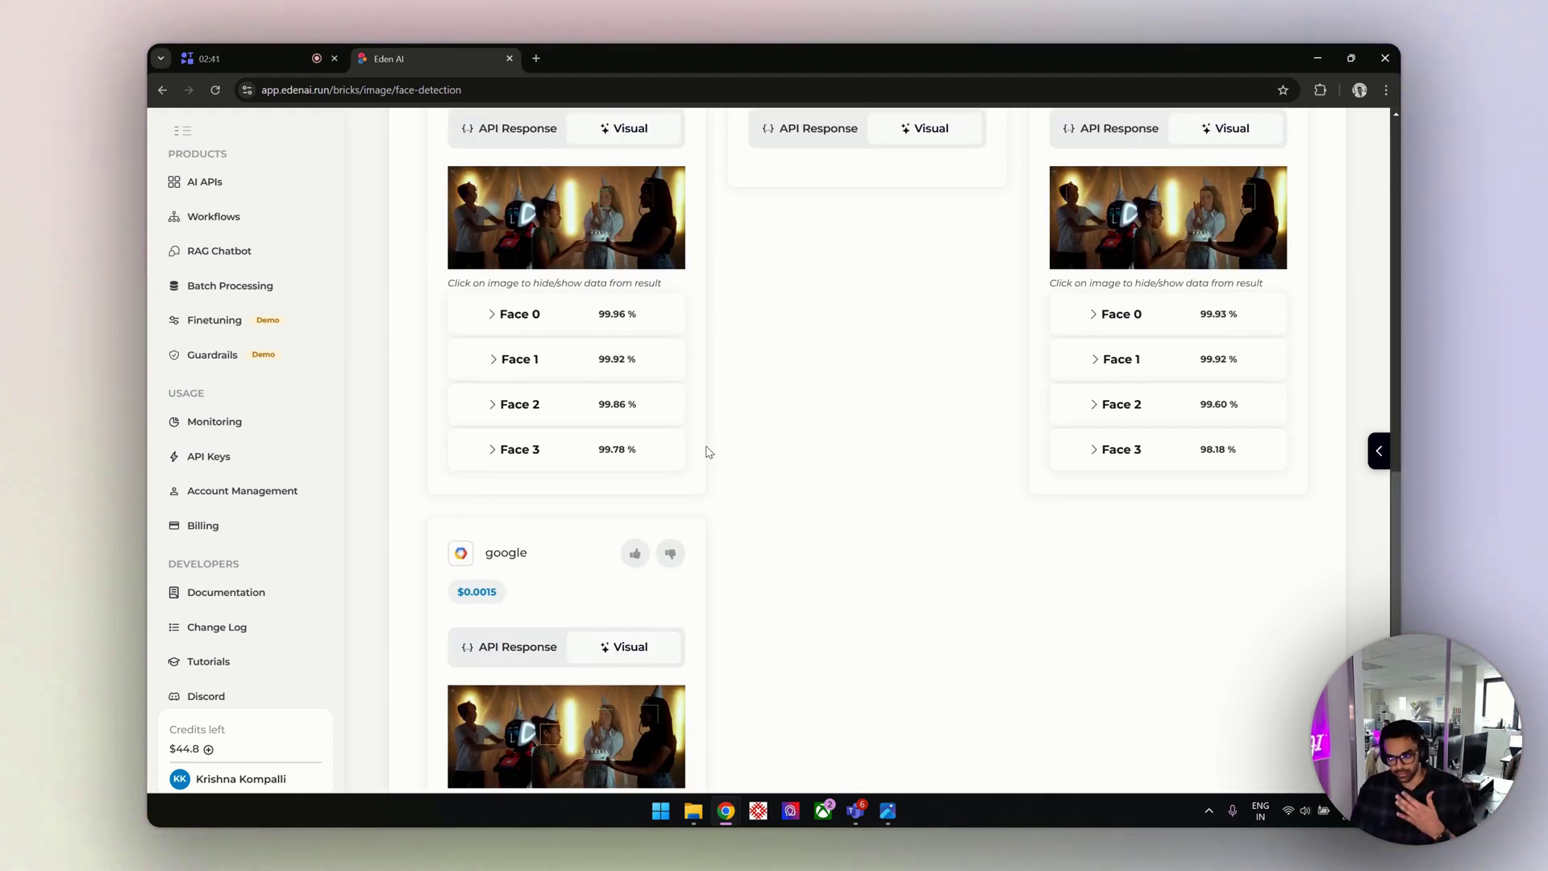
scroll(708, 451, "down", 2)
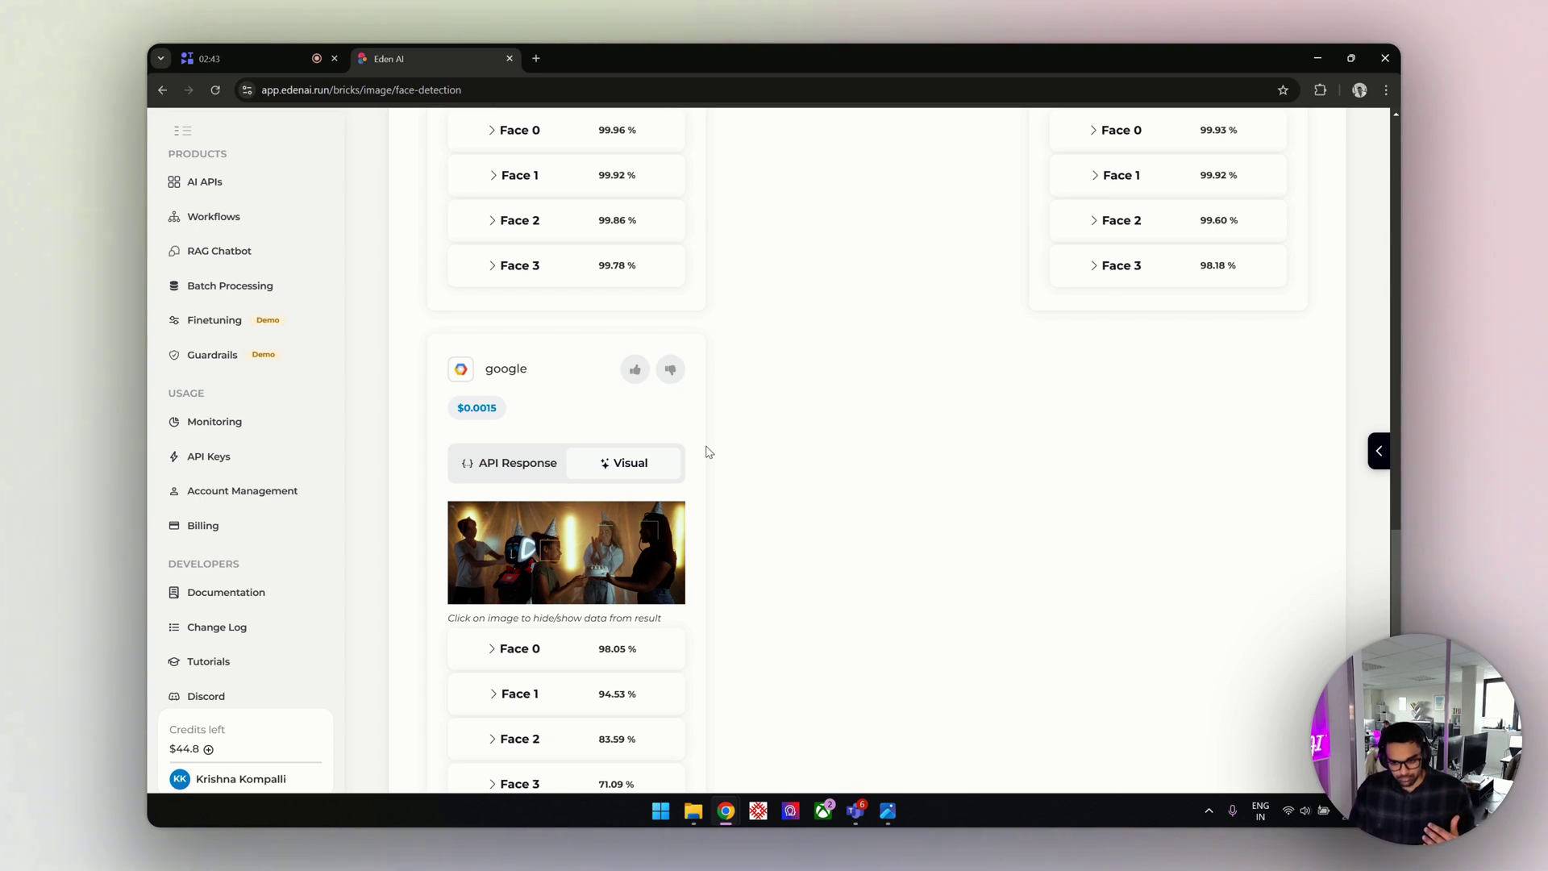
scroll(708, 452, "up", 7)
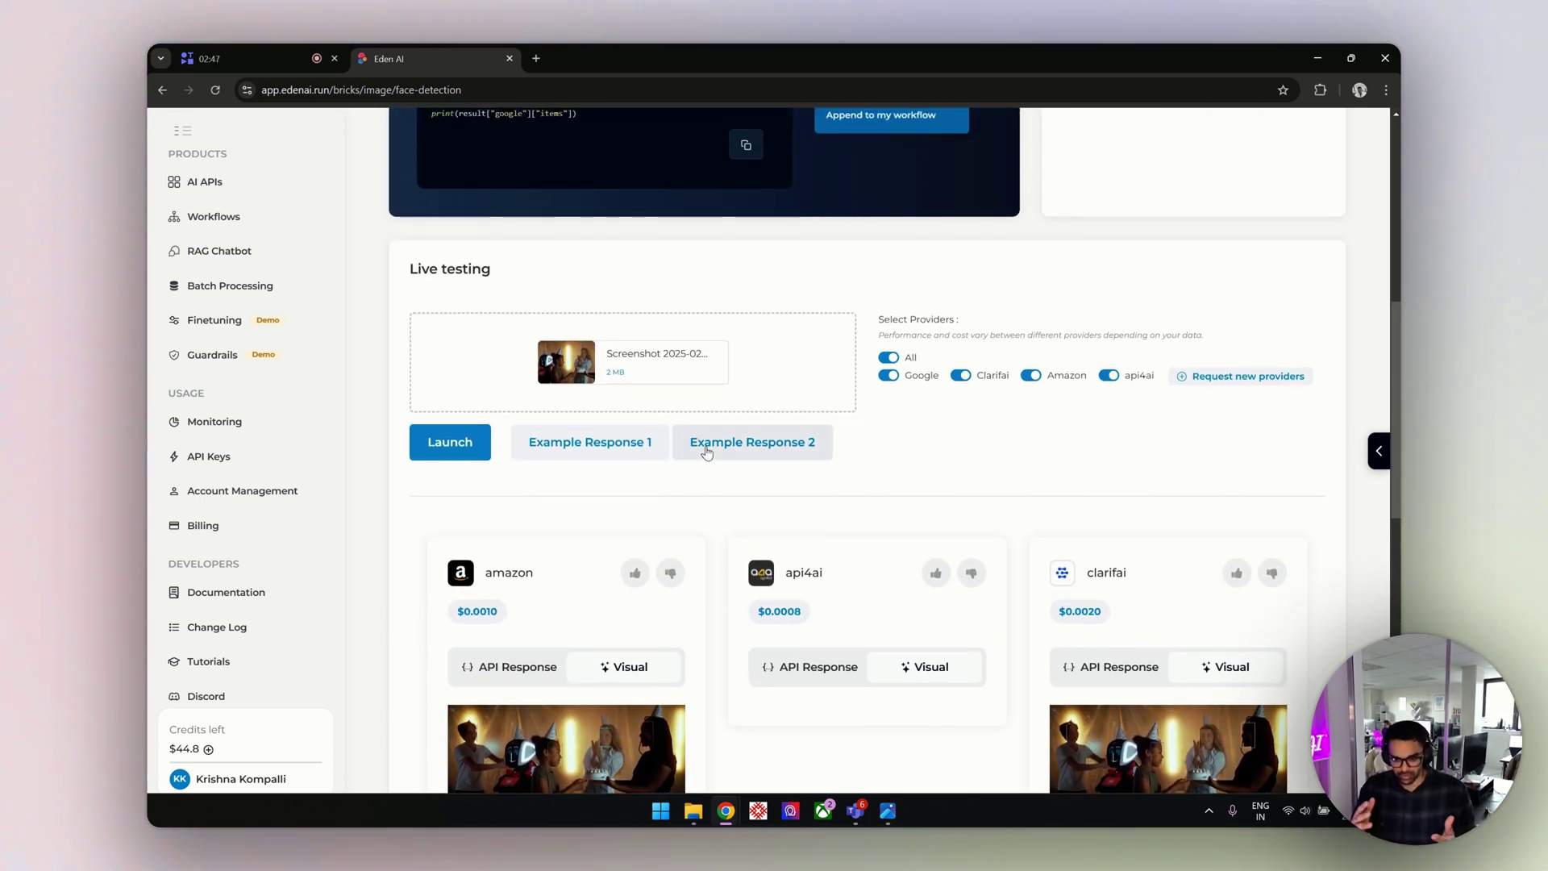
scroll(706, 451, "up", 6)
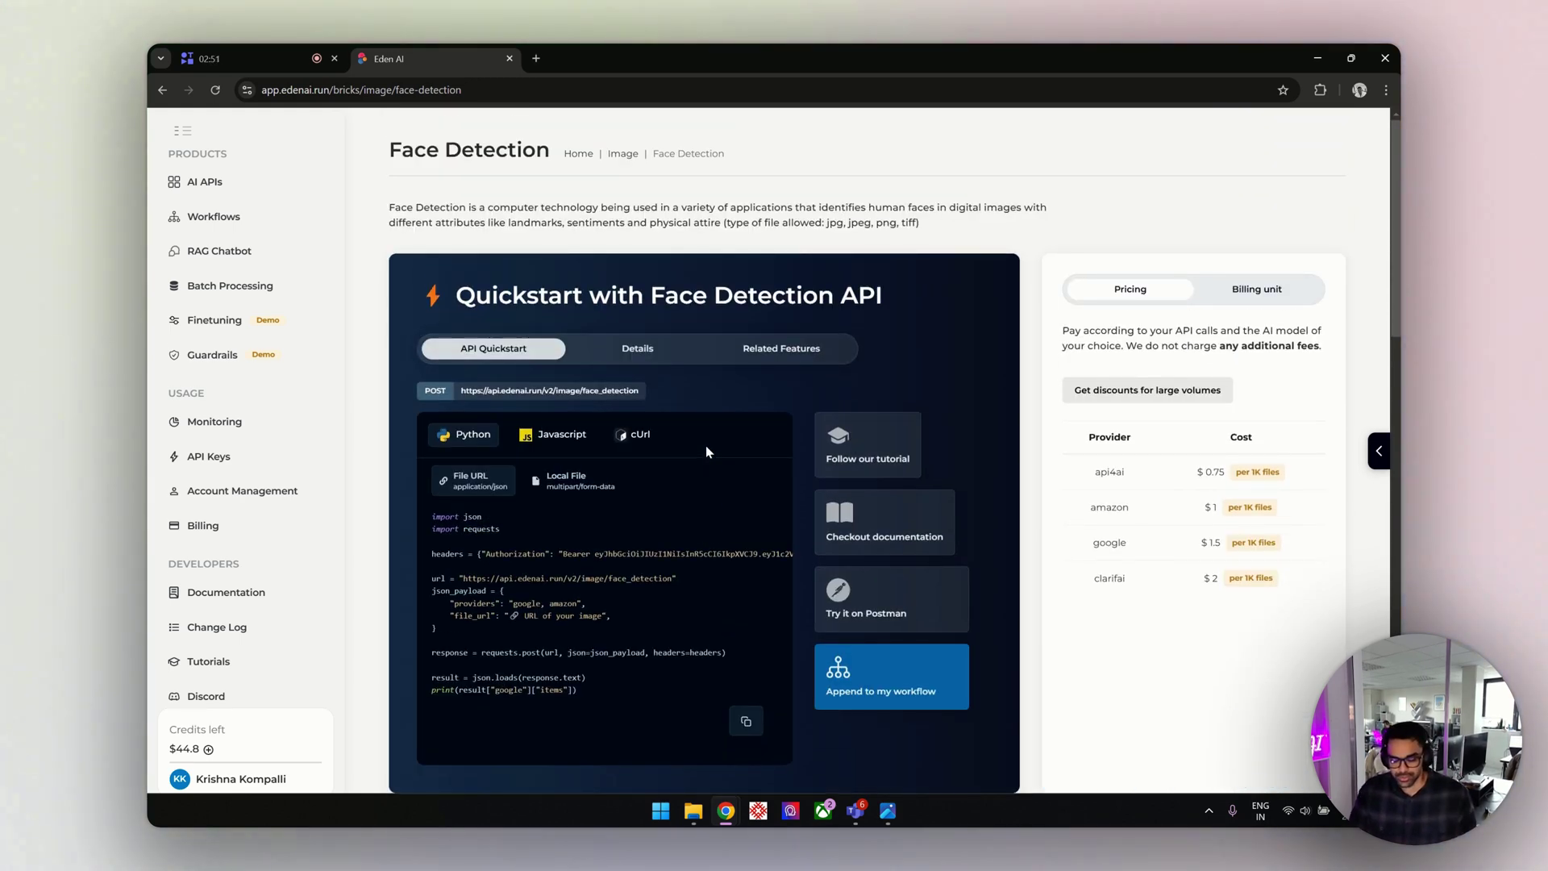
scroll(706, 452, "down", 1)
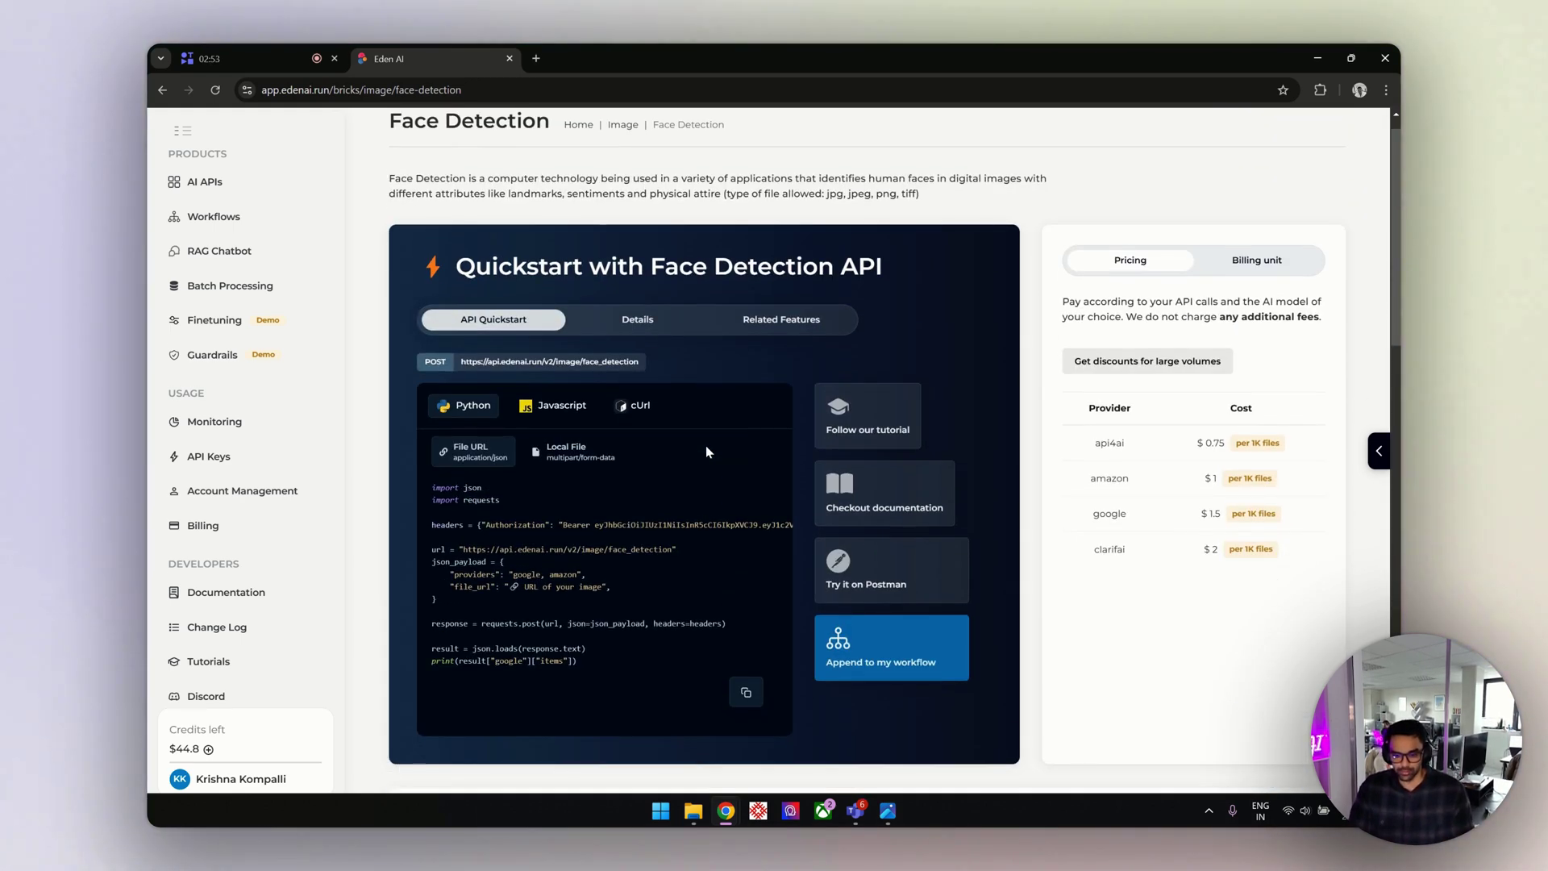
scroll(707, 450, "up", 1)
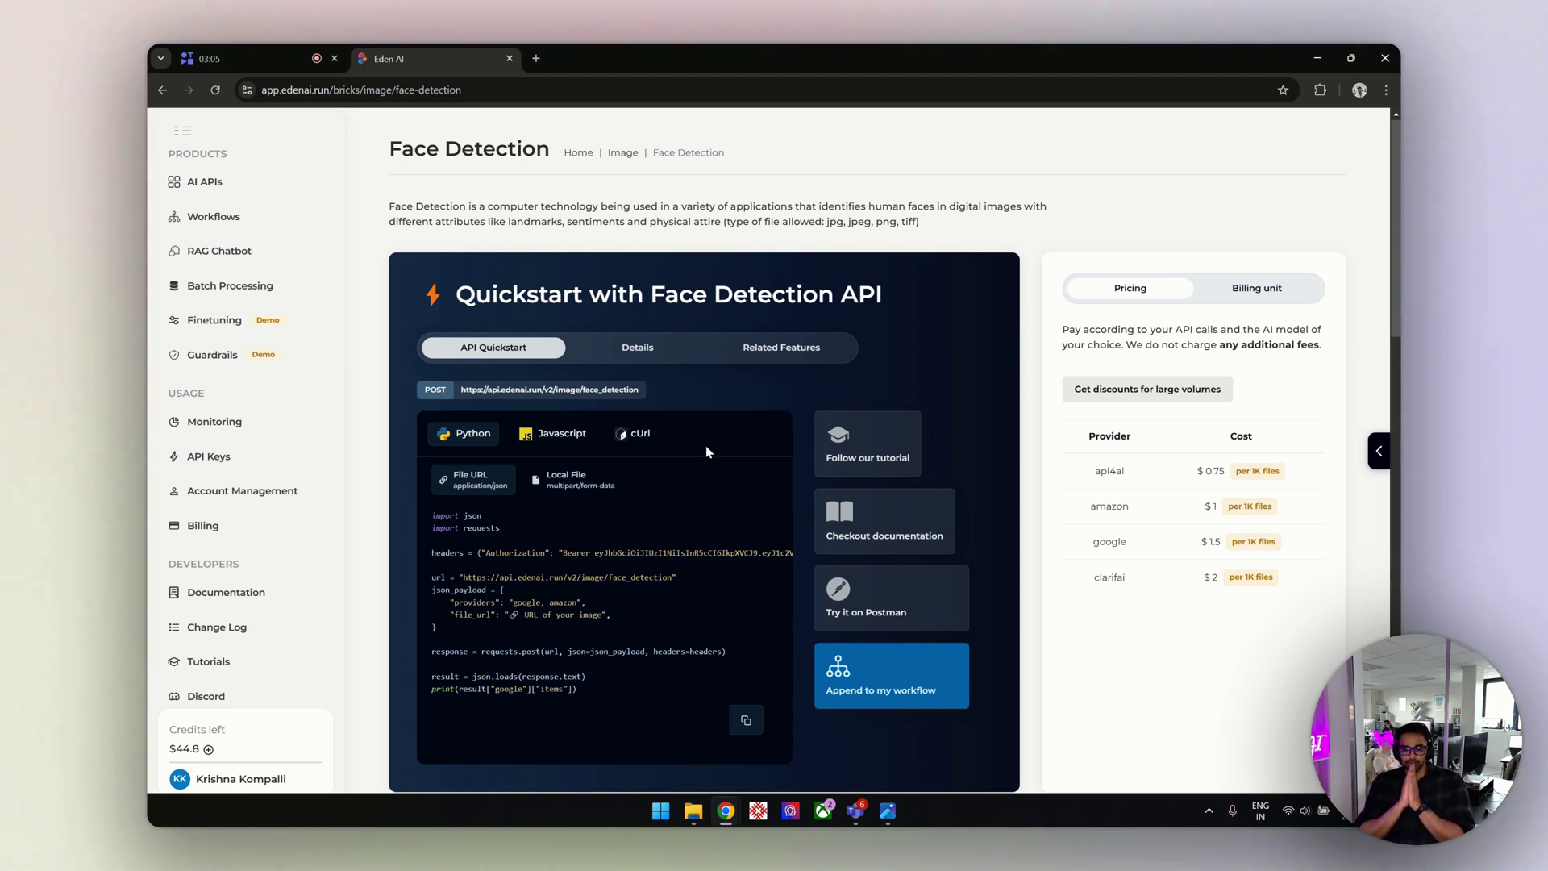
- Switch the Face Detection quickstart code from Python to JavaScript and review the sample request
scroll(492, 576, "down", 1)
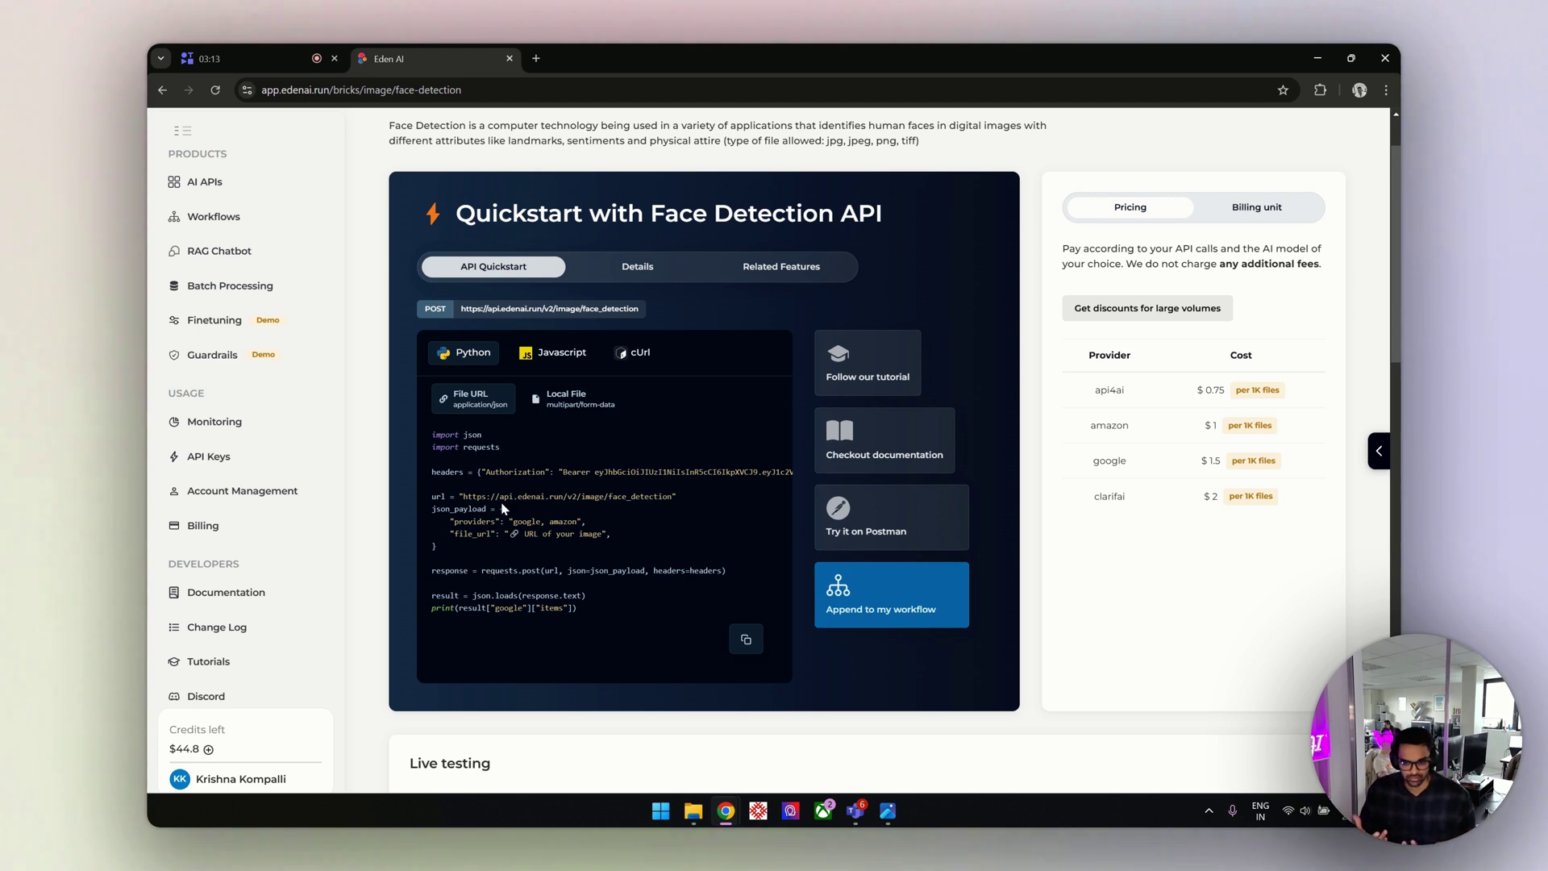
left_click(558, 363)
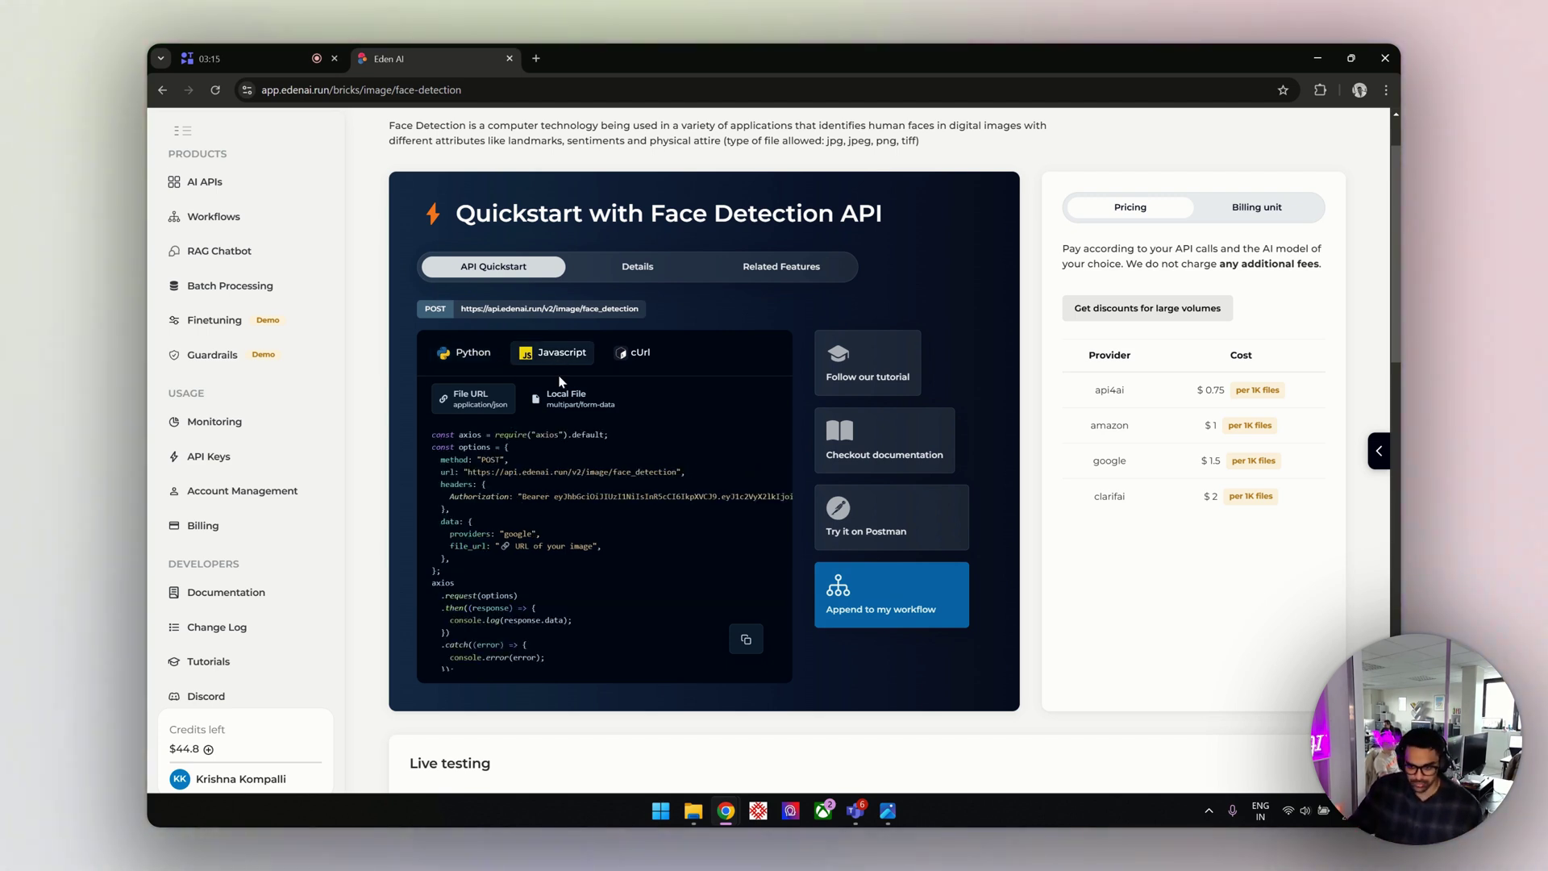
scroll(611, 541, "down", 1)
scroll(611, 542, "up", 1)
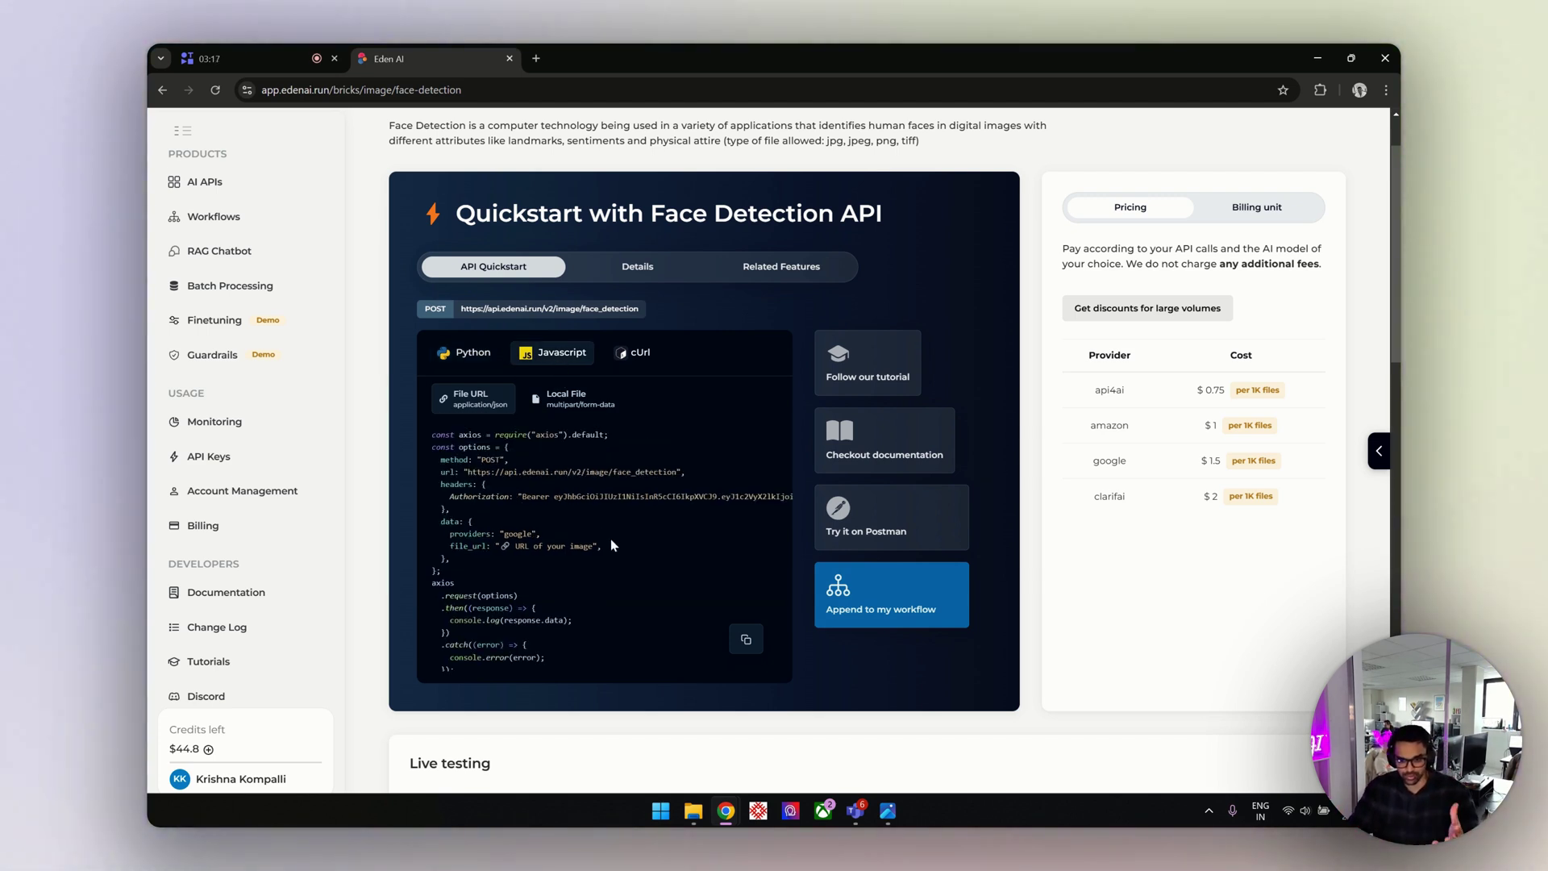
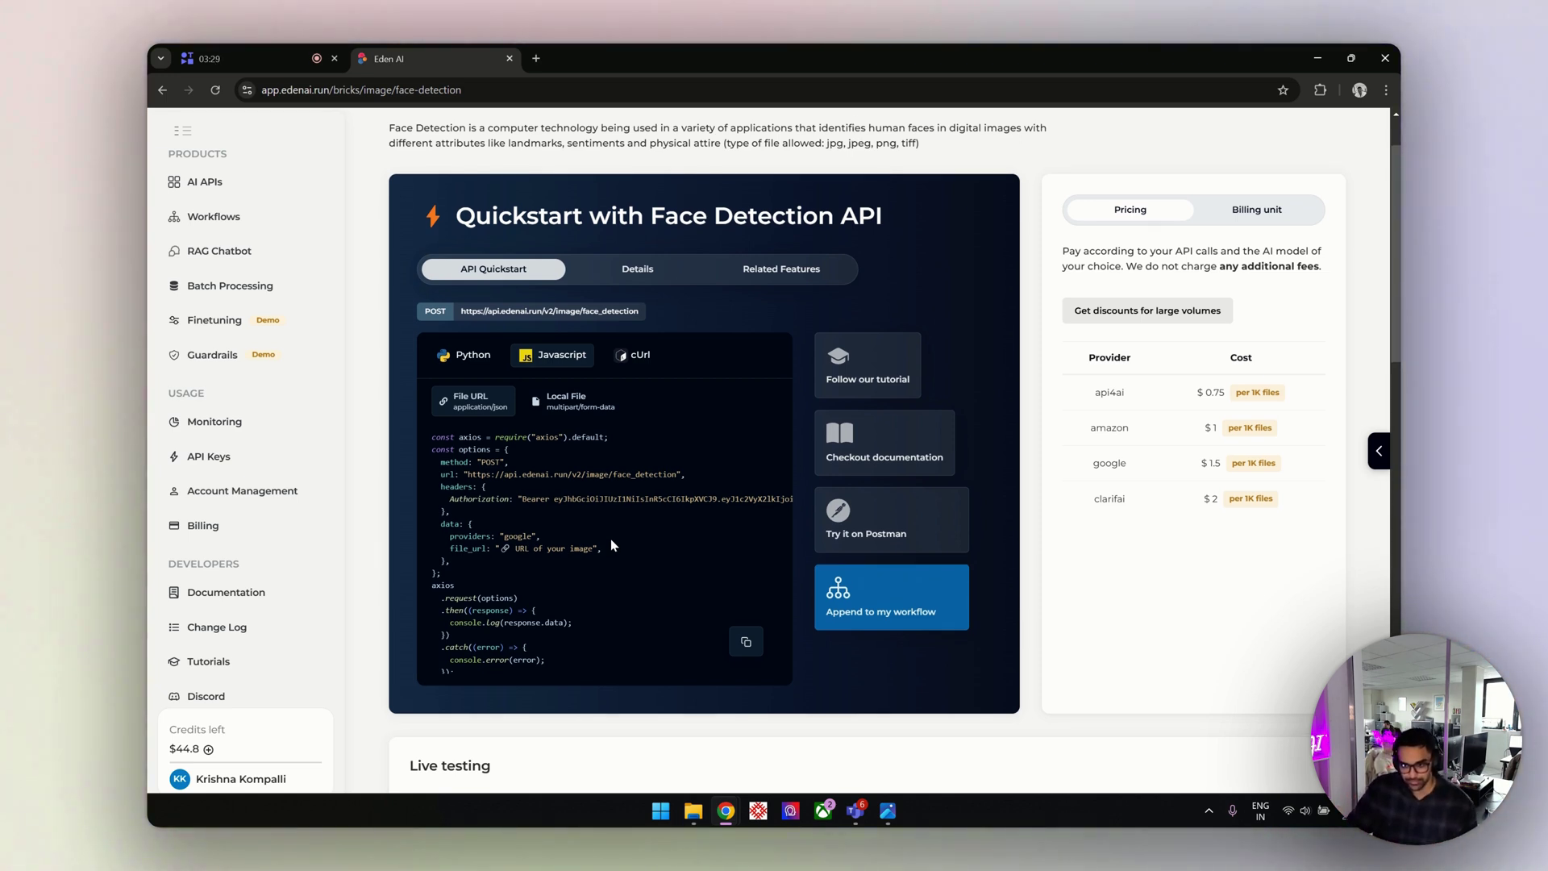
scroll(610, 534, "up", 2)
left_click(308, 51)
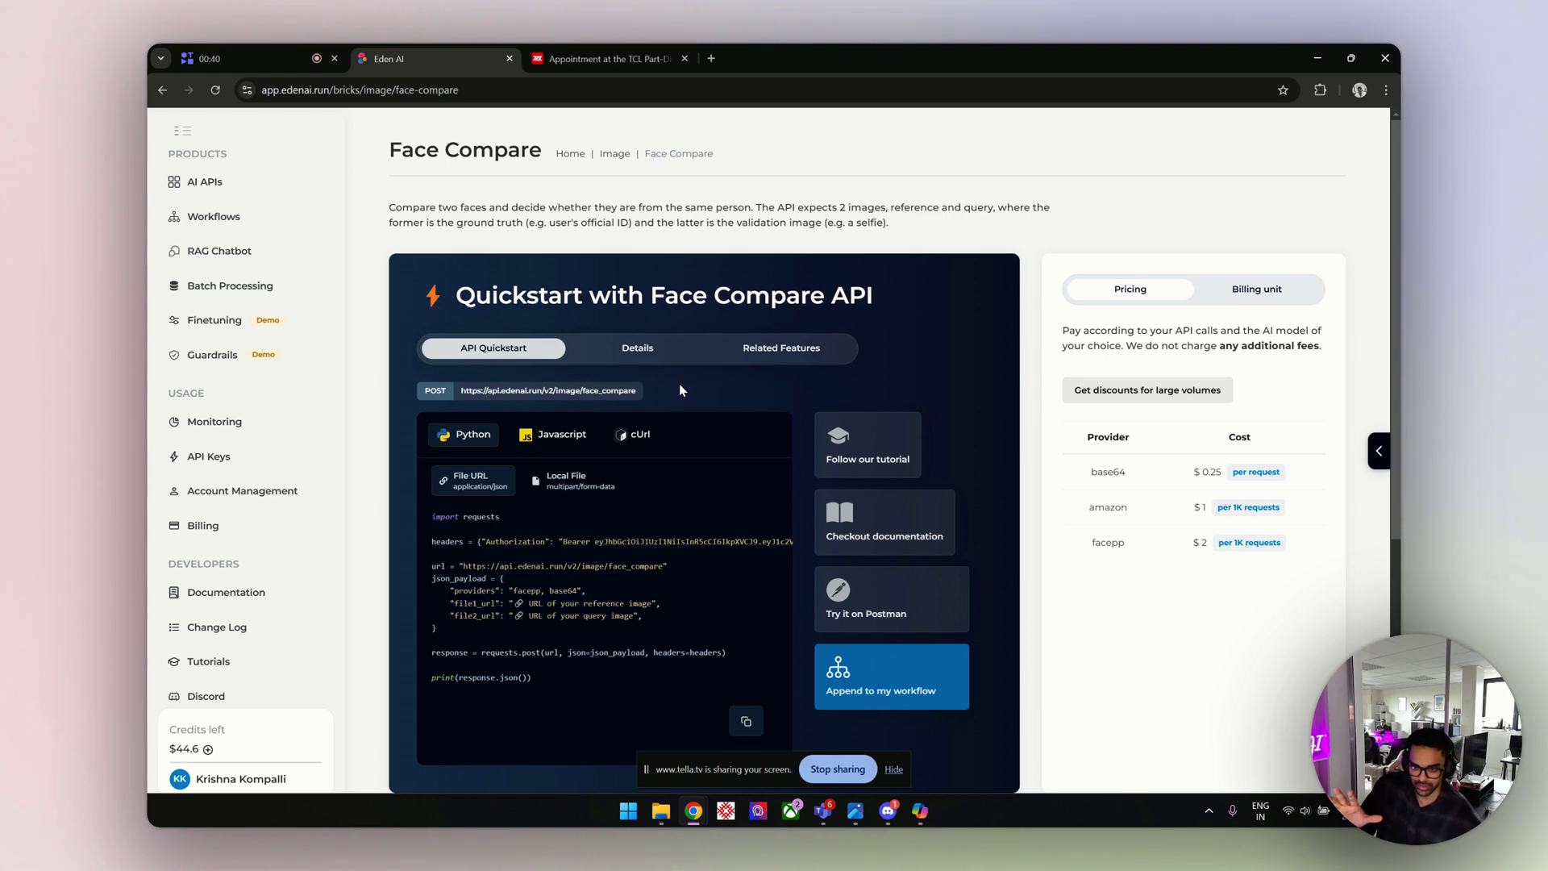
- Examine the Face Compare page's quickstart code, the per-provider pricing table and the live testing section
scroll(679, 384, "down", 2)
scroll(679, 384, "up", 2)
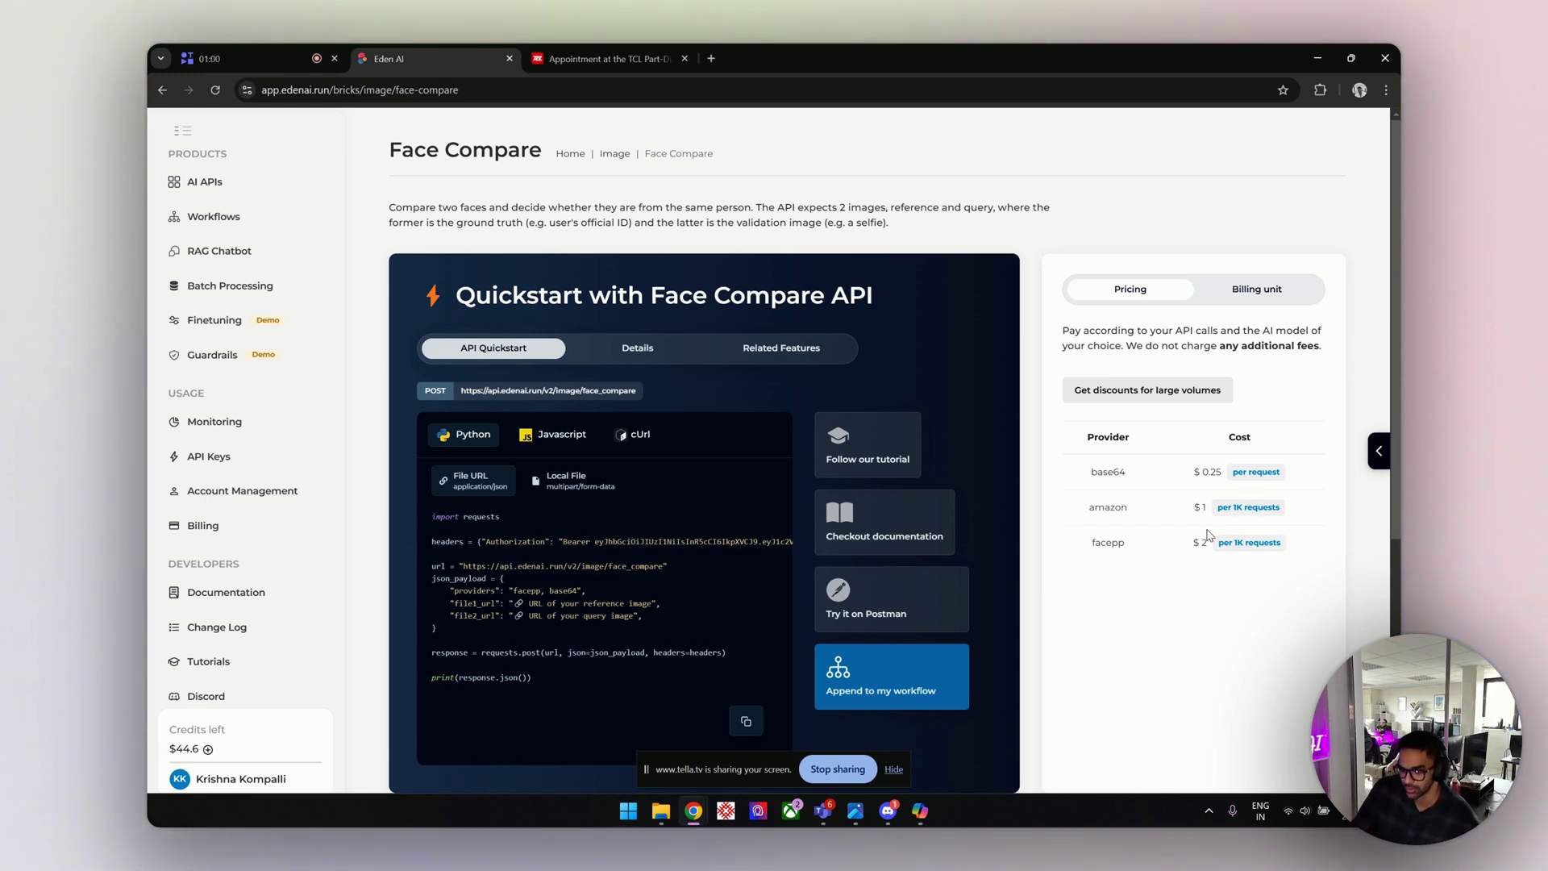
left_click_drag(1202, 471, 1217, 471)
left_click(1218, 471)
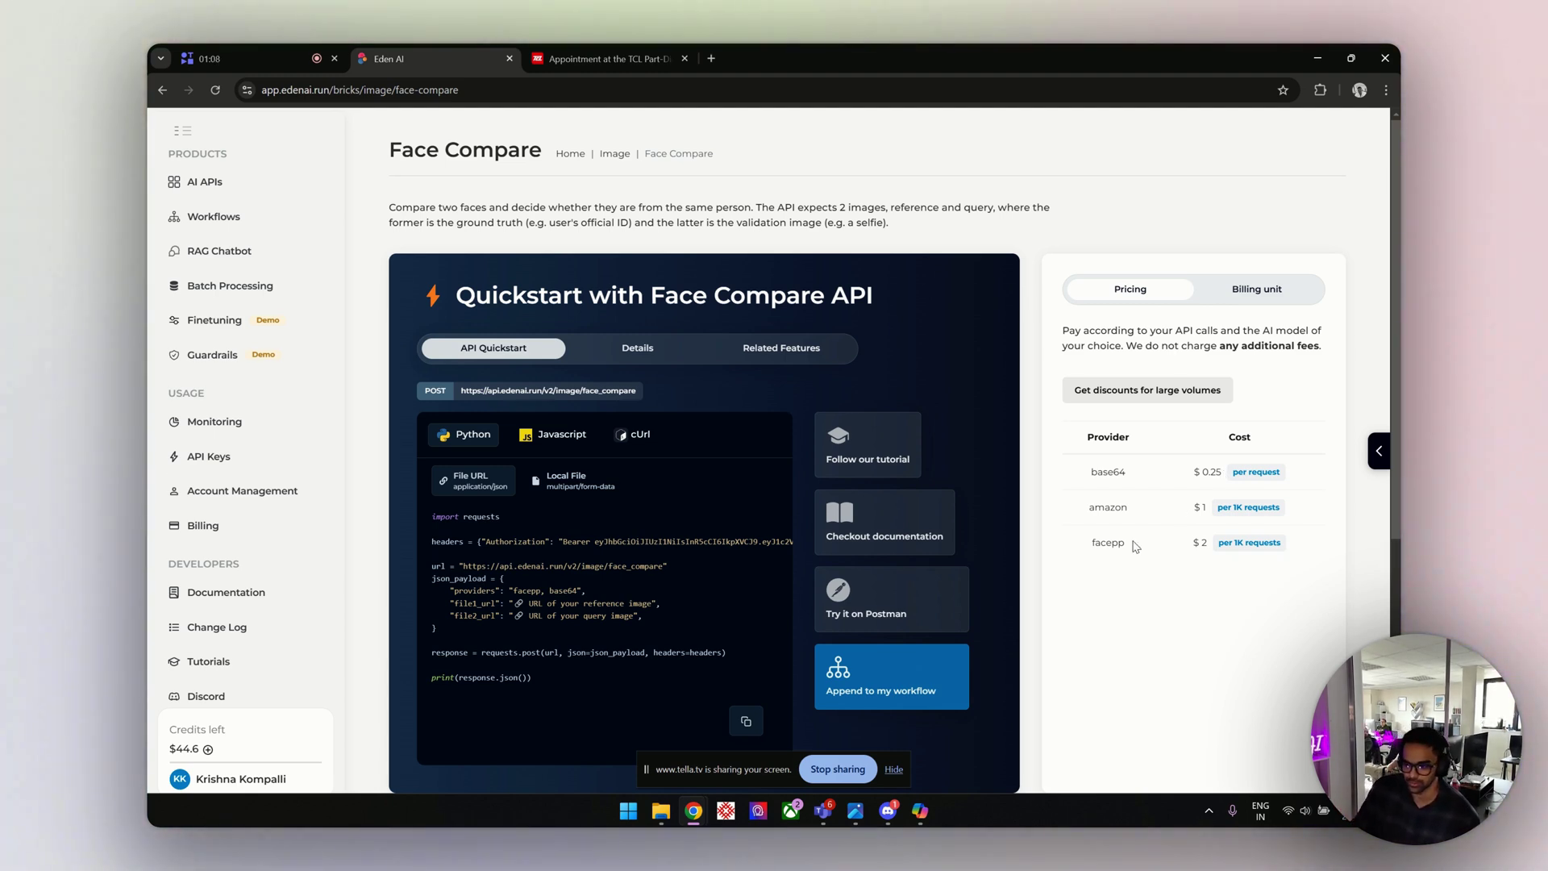
scroll(1042, 564, "down", 5)
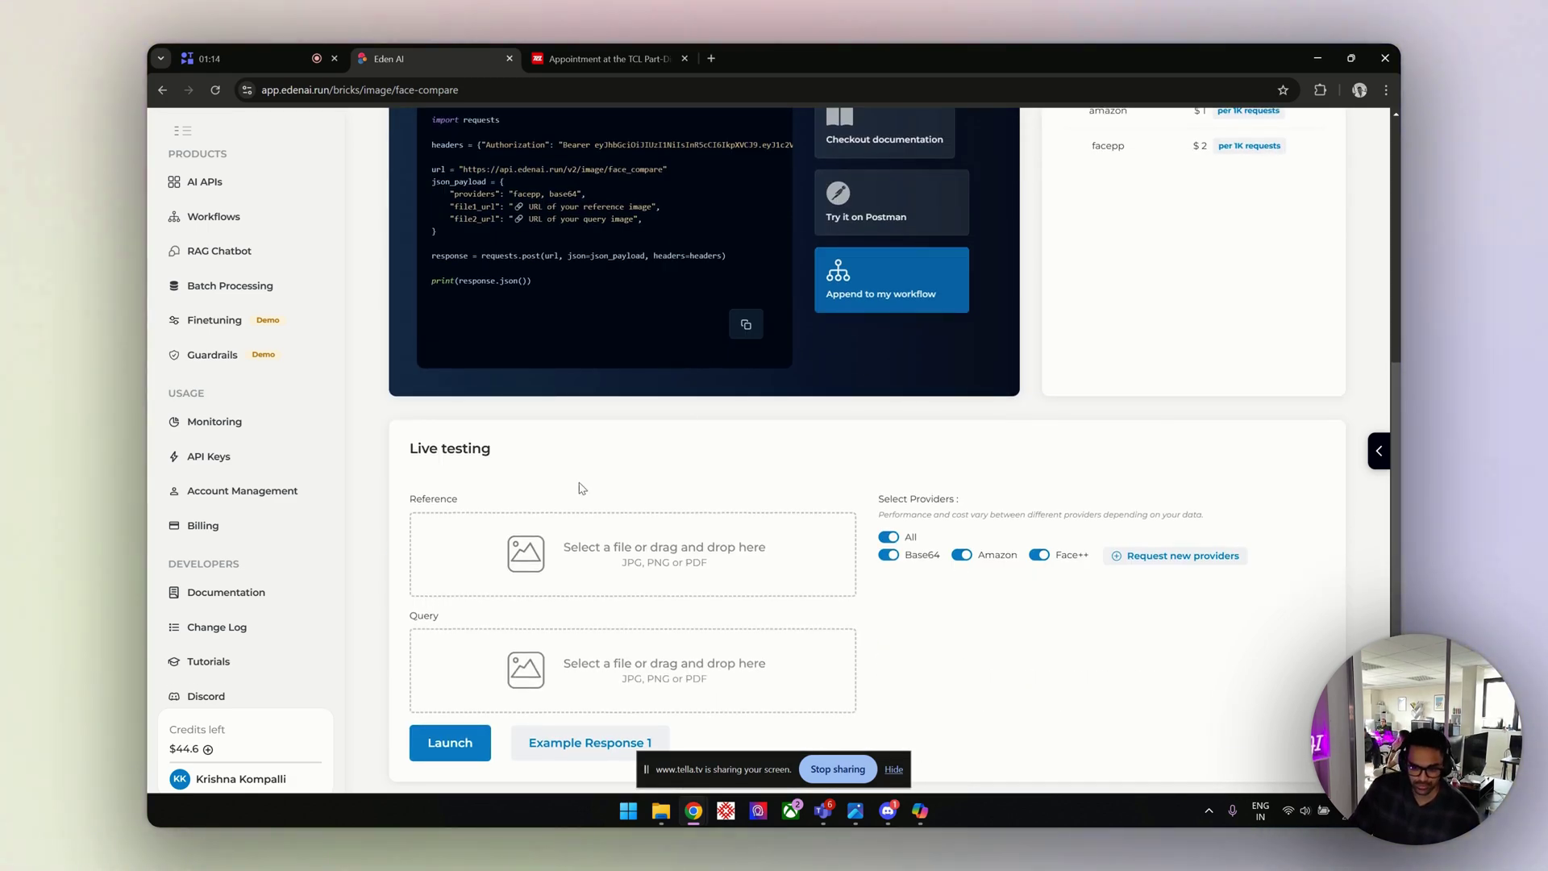
- Open pic.jpg and DSCF2490 (1).jpg from the Desktop's face-compare folder for preview and enlarge the second photo
left_click(651, 567)
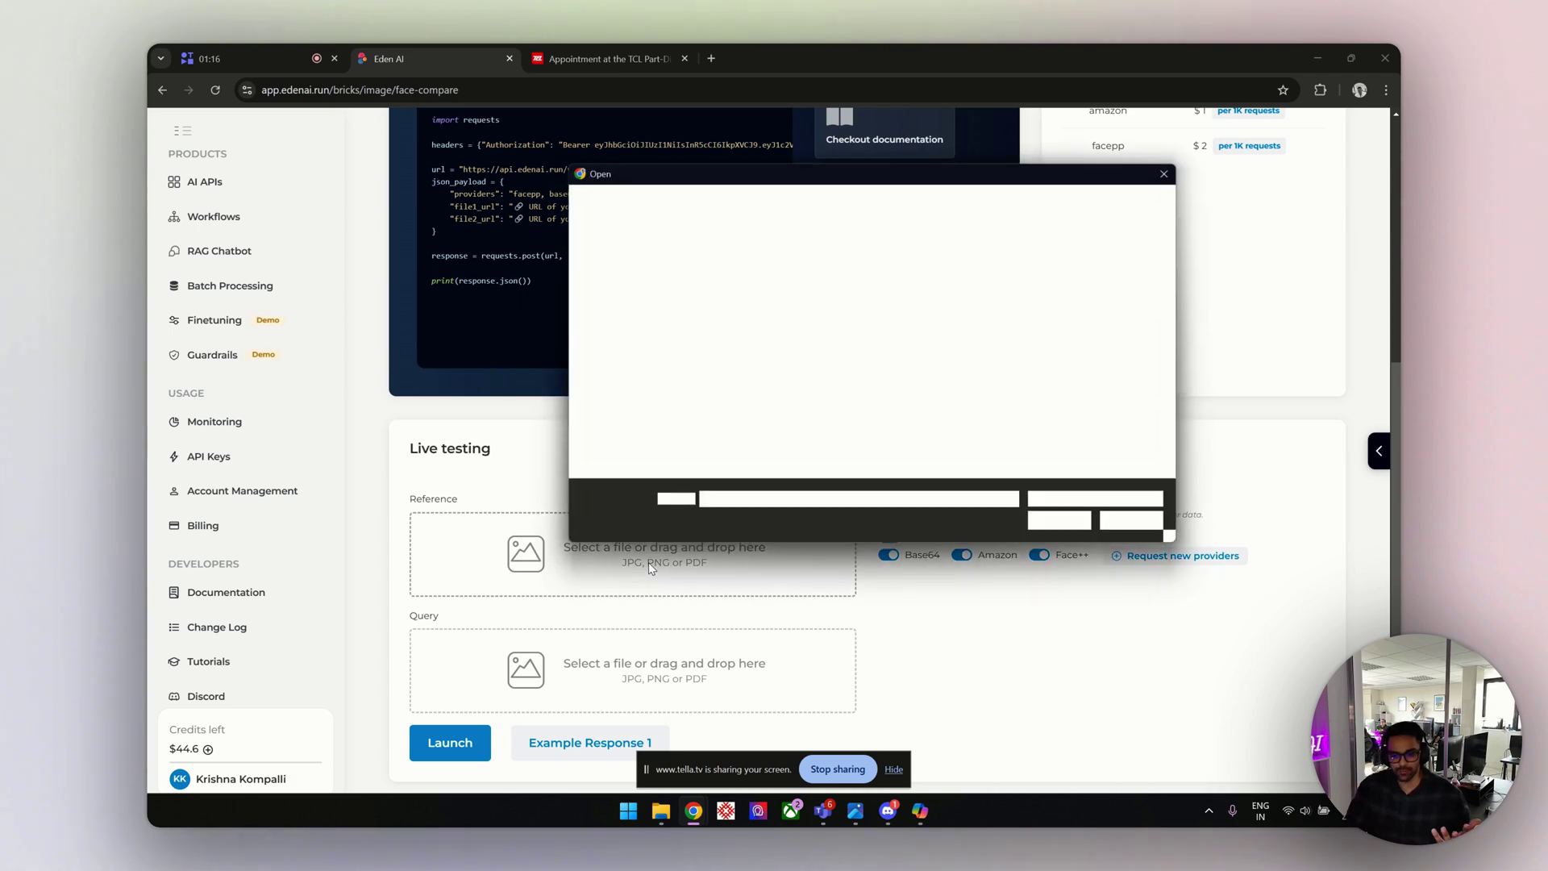
left_click(1171, 170)
mouse_move(661, 819)
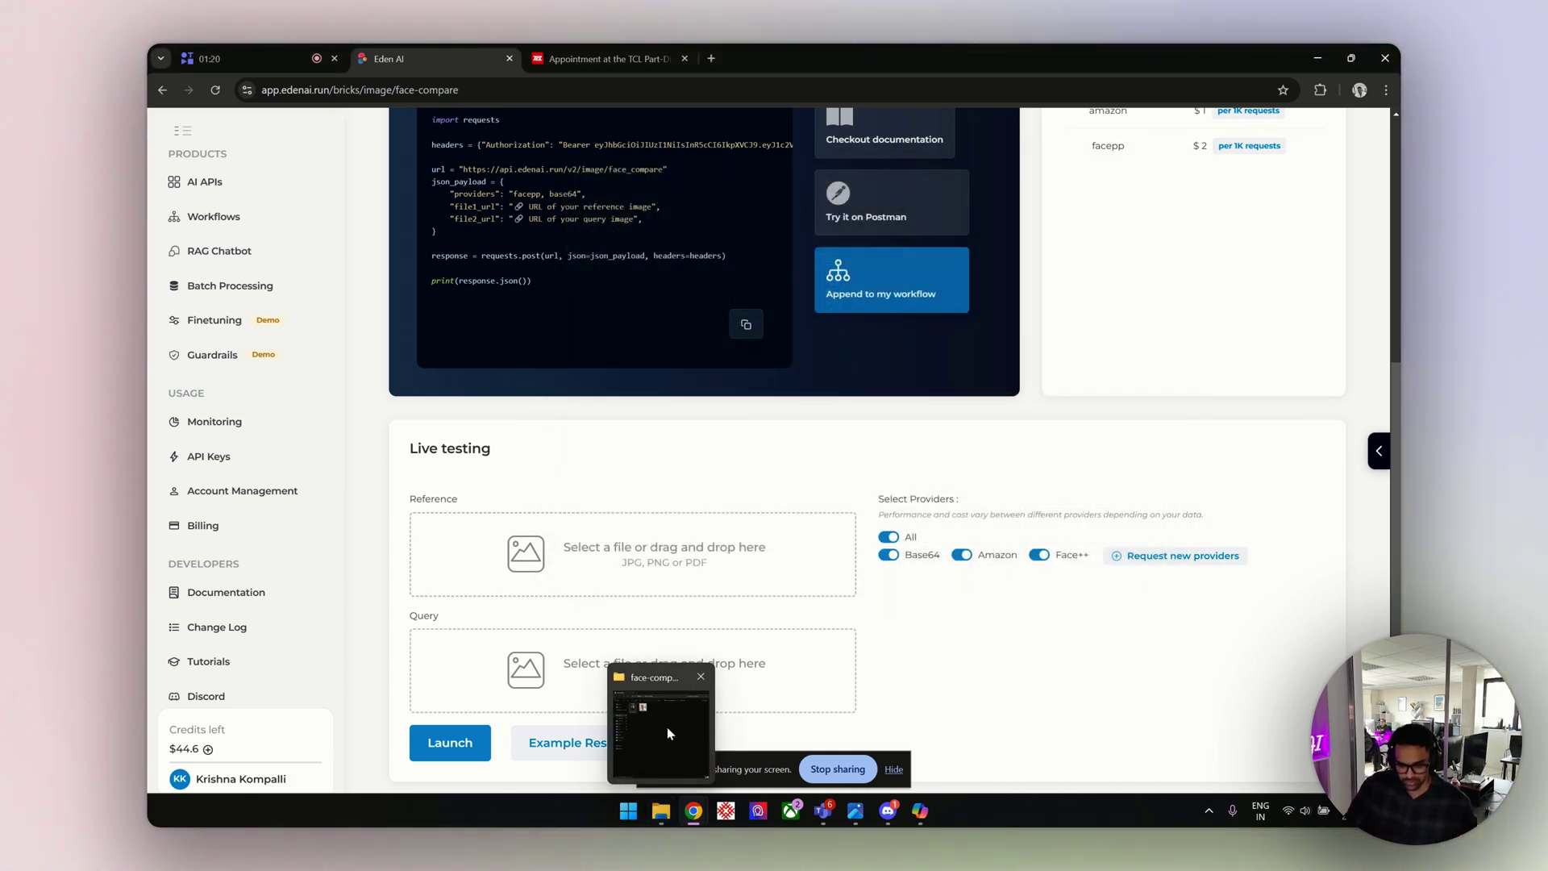
left_click(666, 727)
double_click(845, 185)
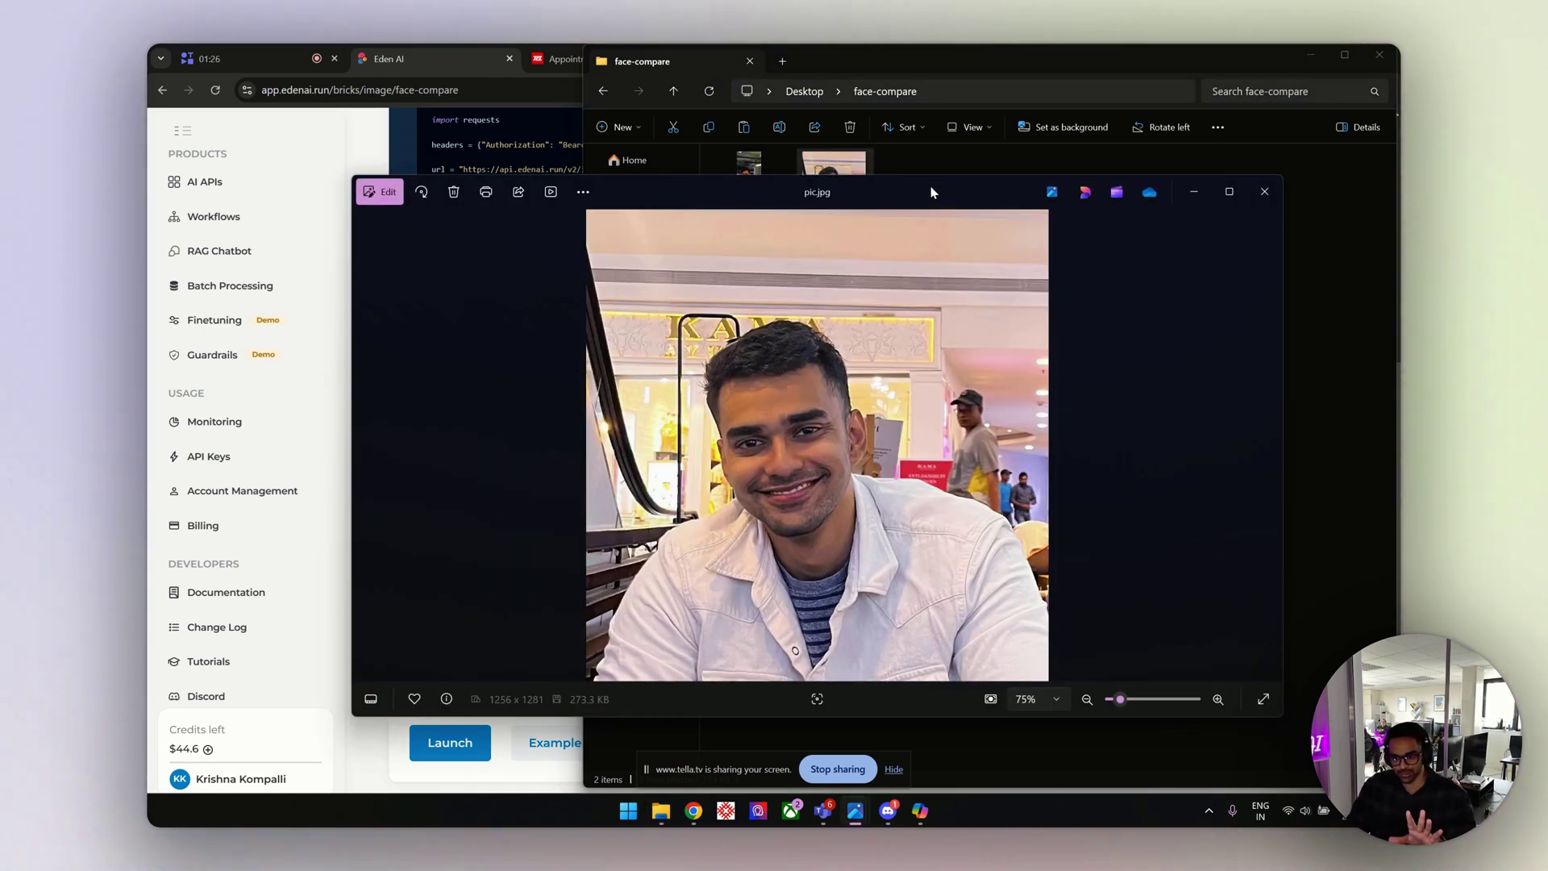
double_click(757, 164)
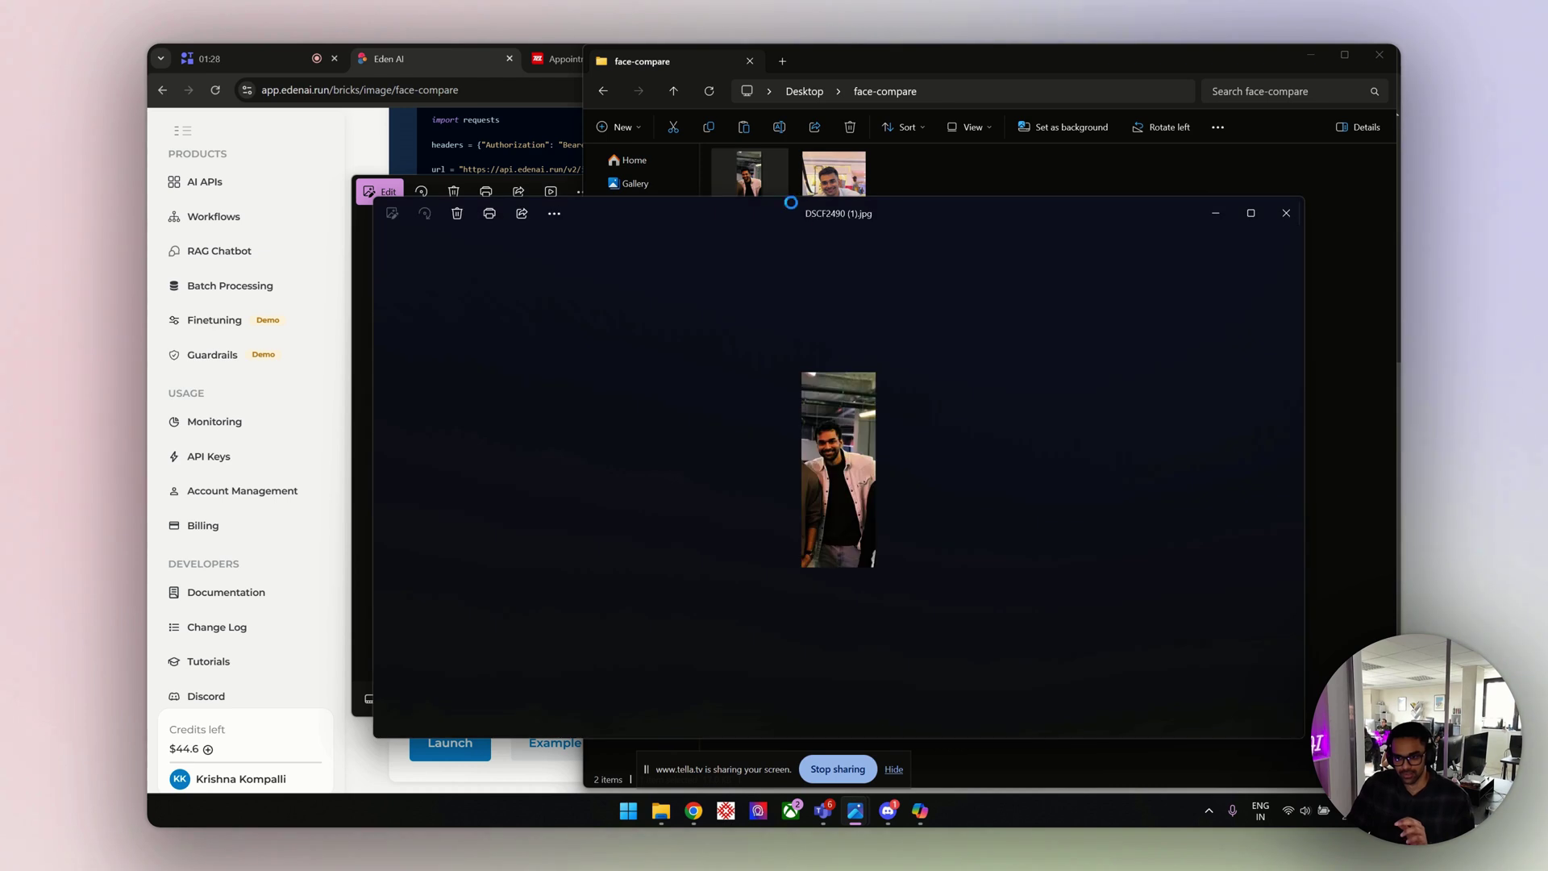
scroll(824, 454, "up", 3)
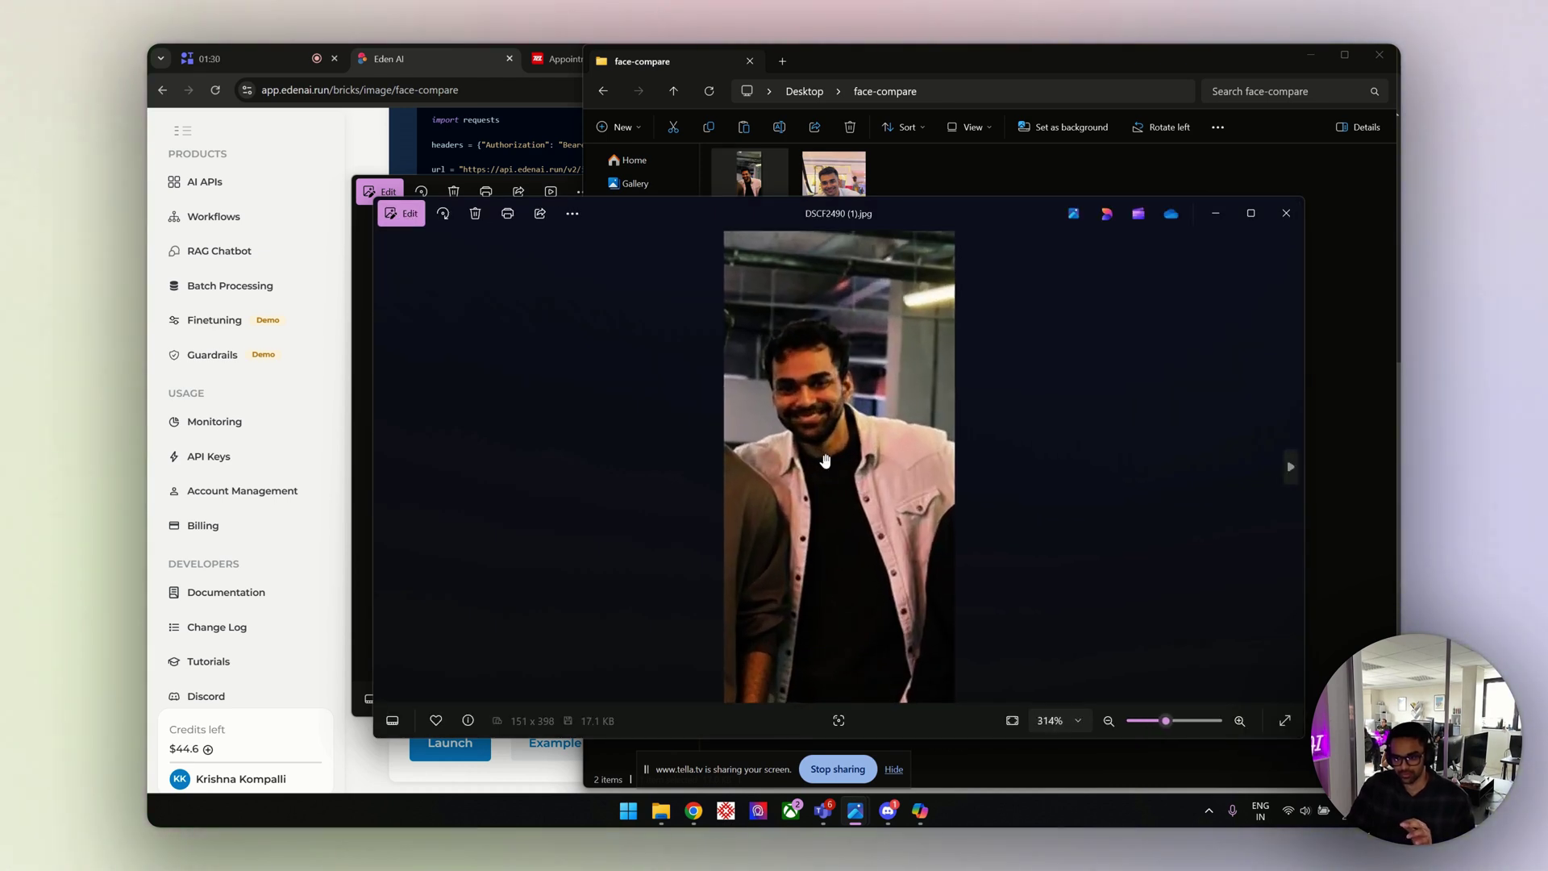
- Minimize the face-compare folder, arrange the two photo previews side by side to compare them, and close both
left_click(1307, 56)
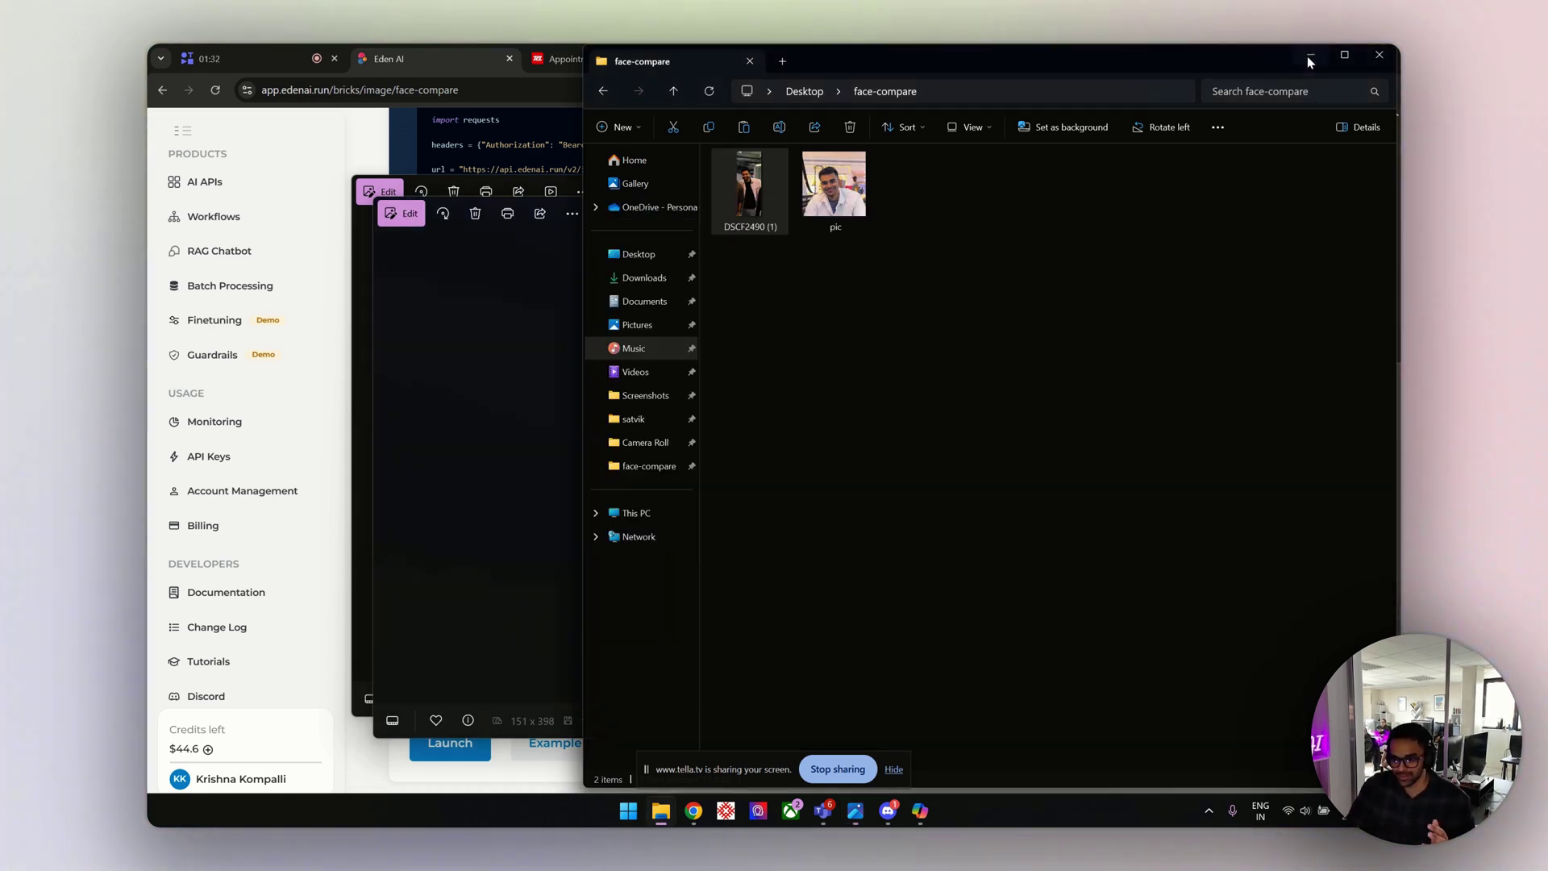
left_click(1308, 56)
left_click_drag(907, 210, 1261, 224)
left_click(719, 191)
left_click_drag(719, 191, 445, 224)
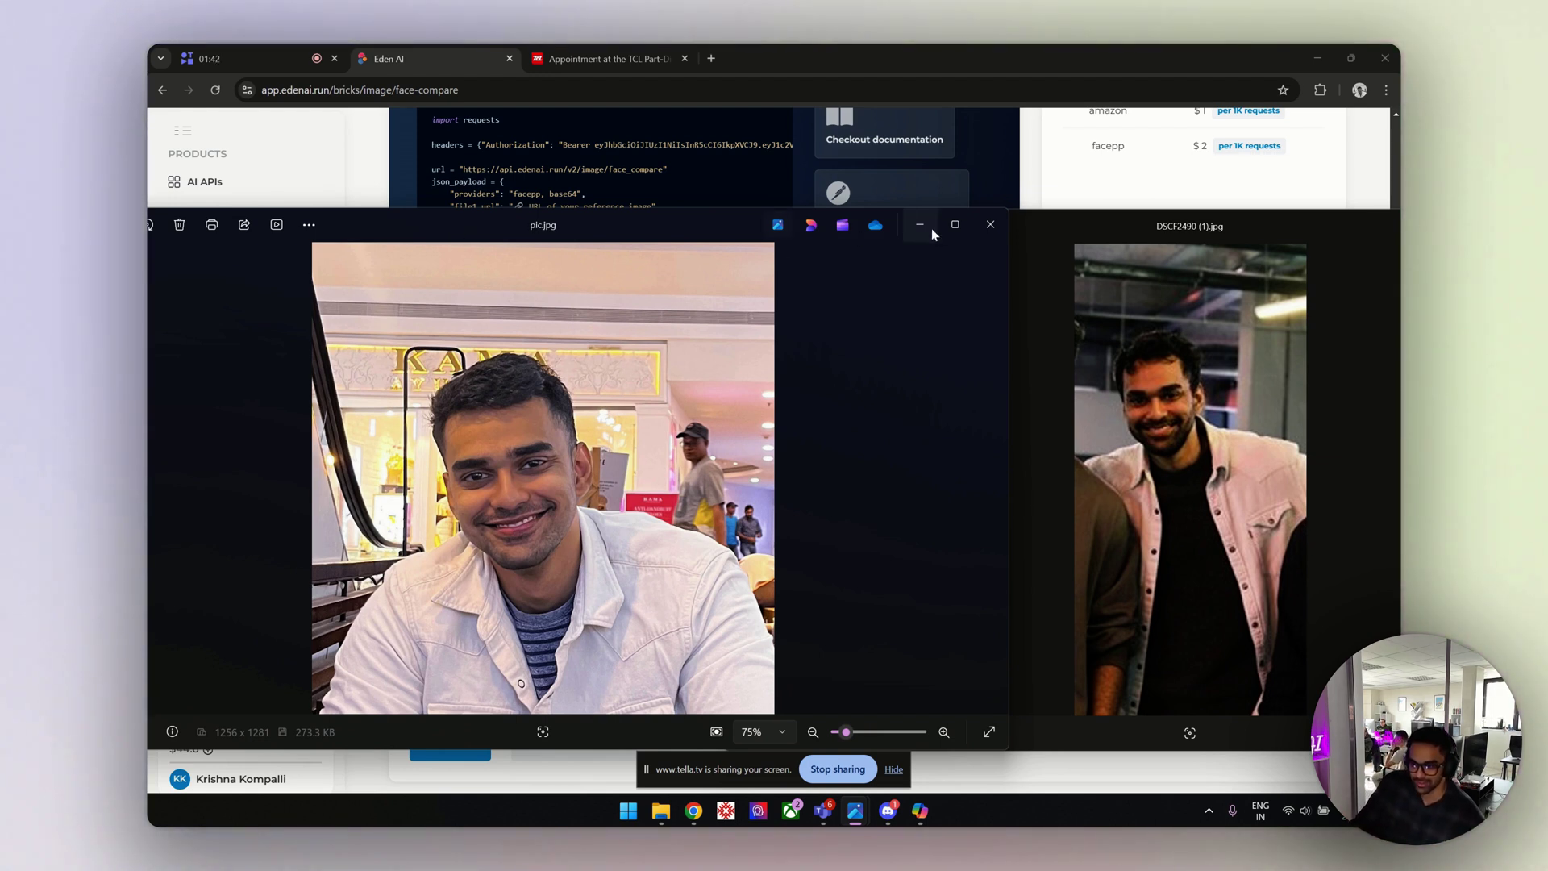
mouse_move(960, 228)
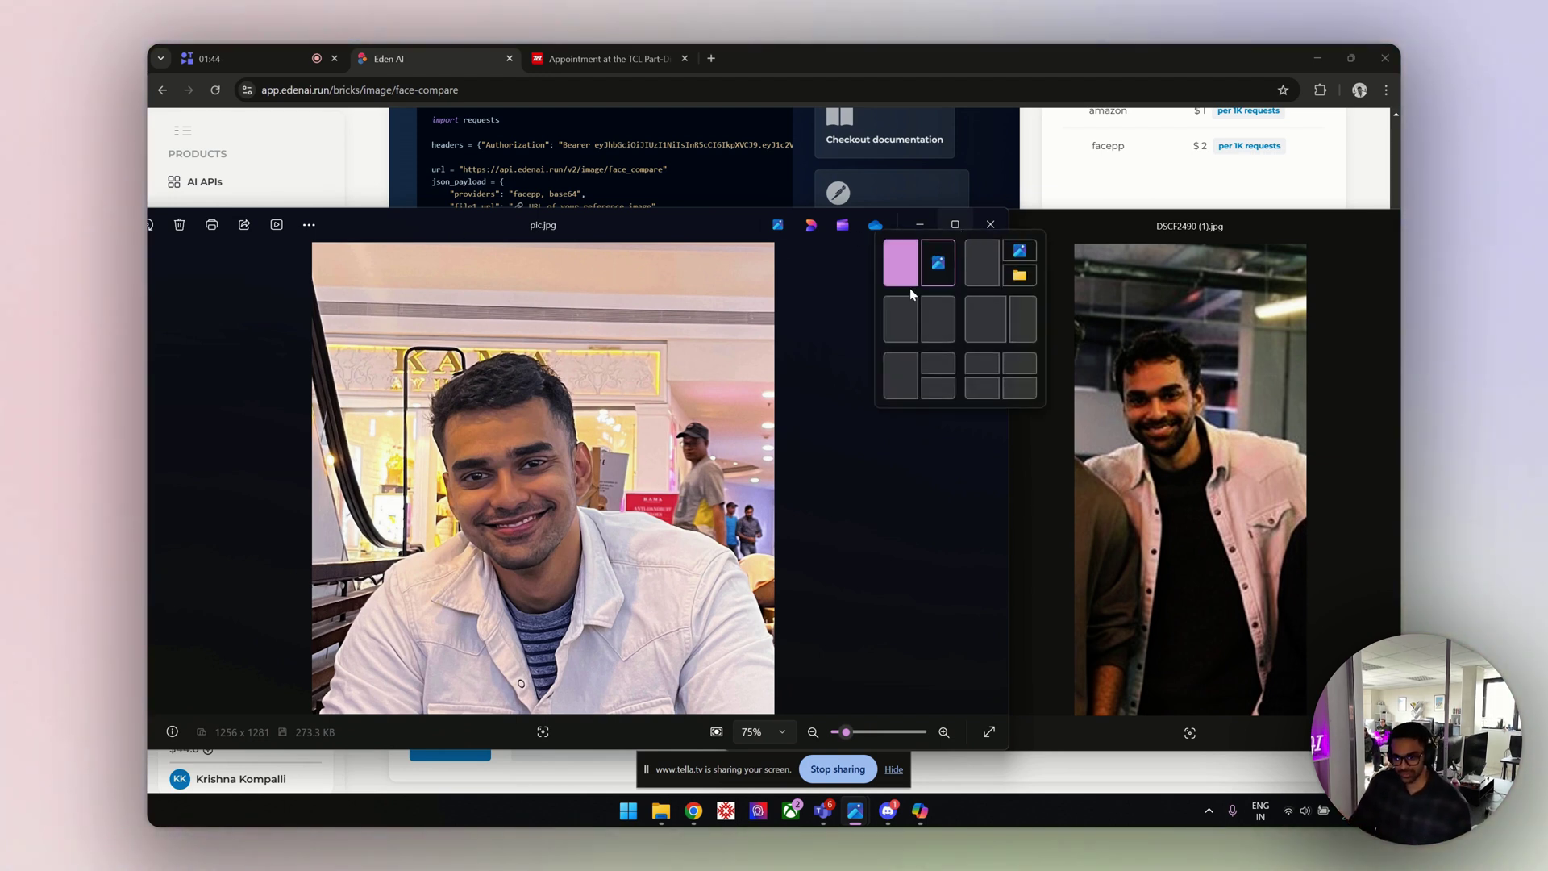
left_click(991, 226)
double_click(1151, 233)
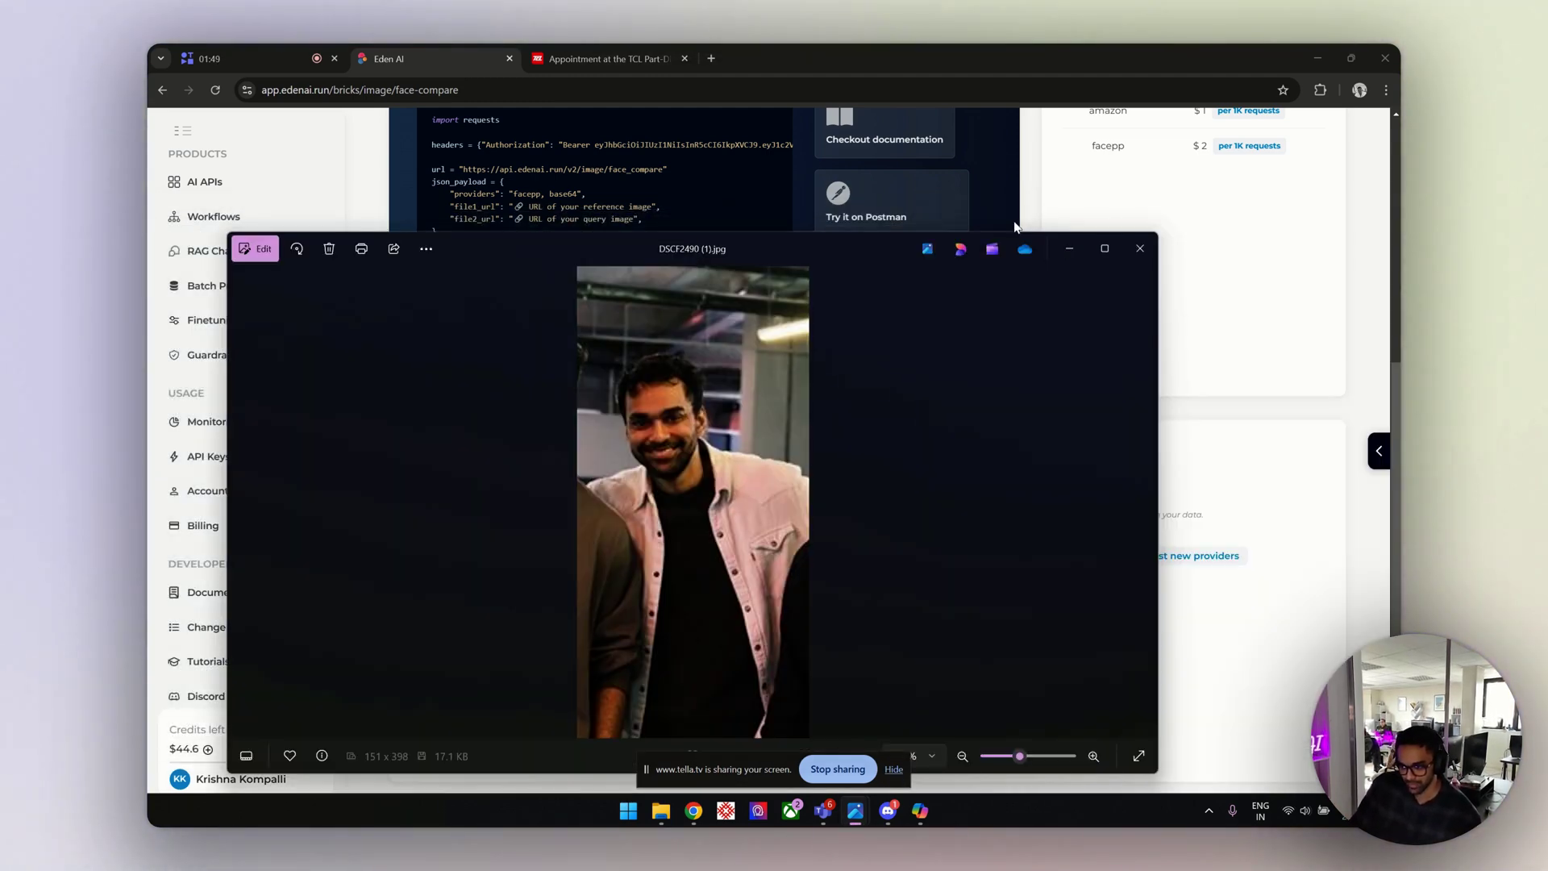
left_click(1145, 254)
- Upload pic.jpg as the reference image and DSCF2490 (1).jpg as the query image for live testing
left_click(634, 546)
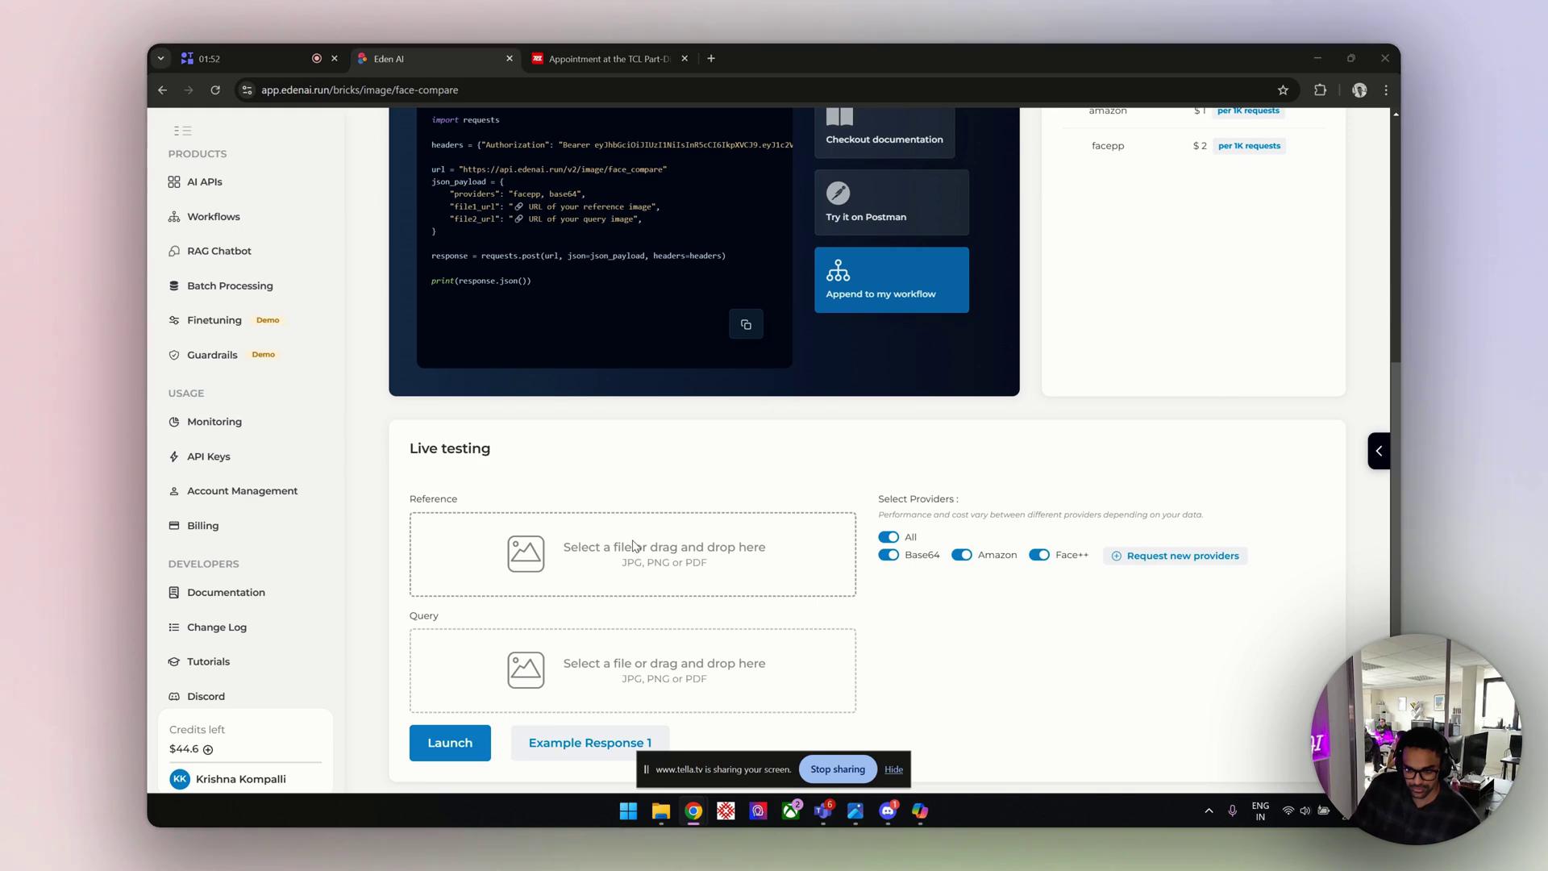
double_click(810, 282)
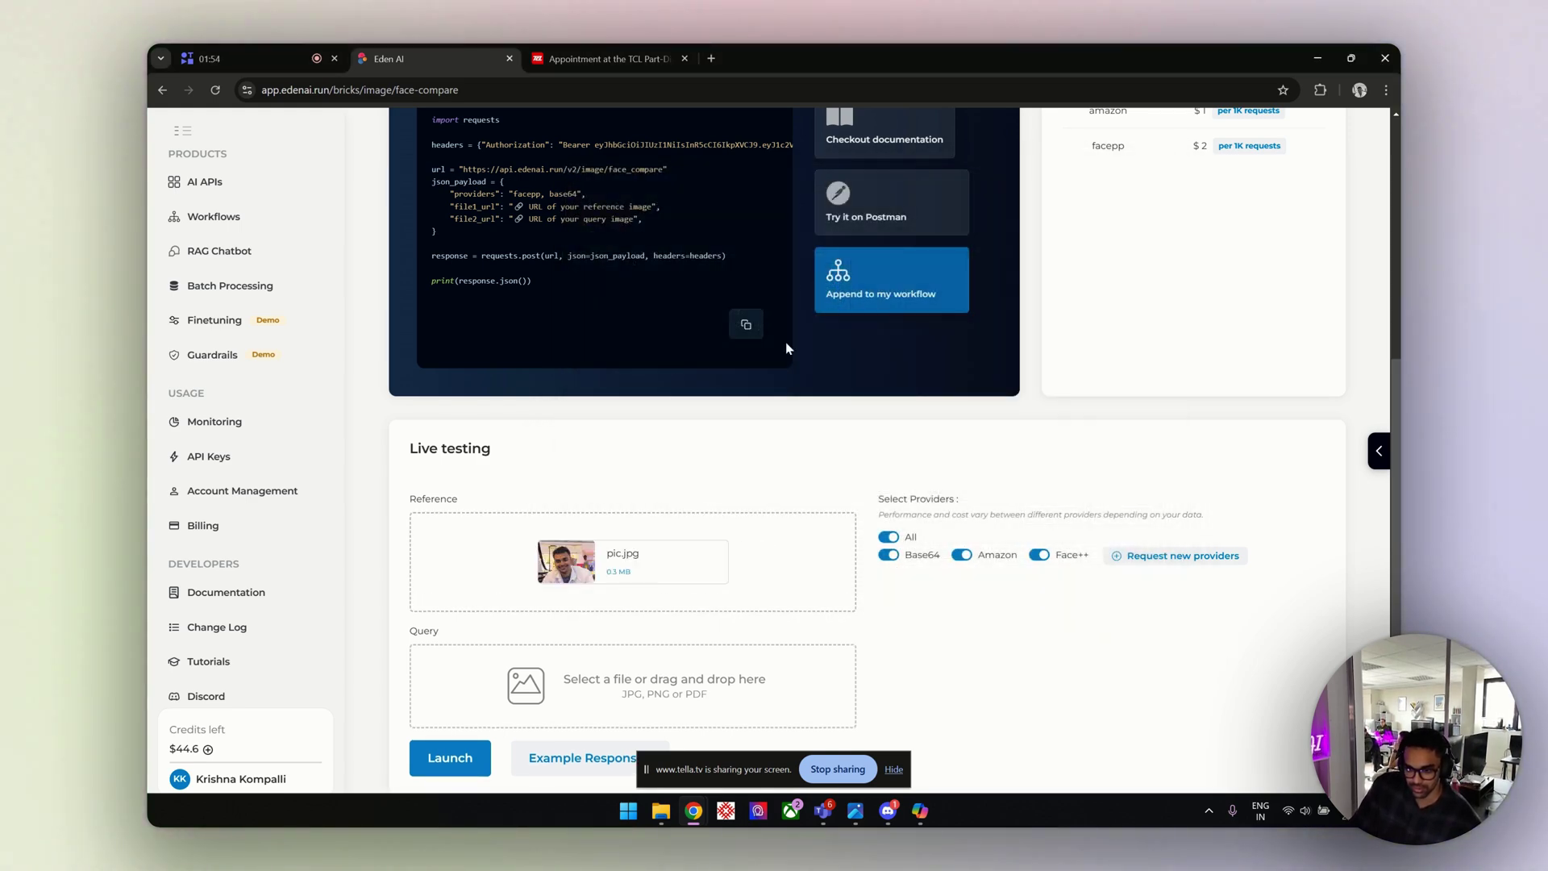
left_click(670, 645)
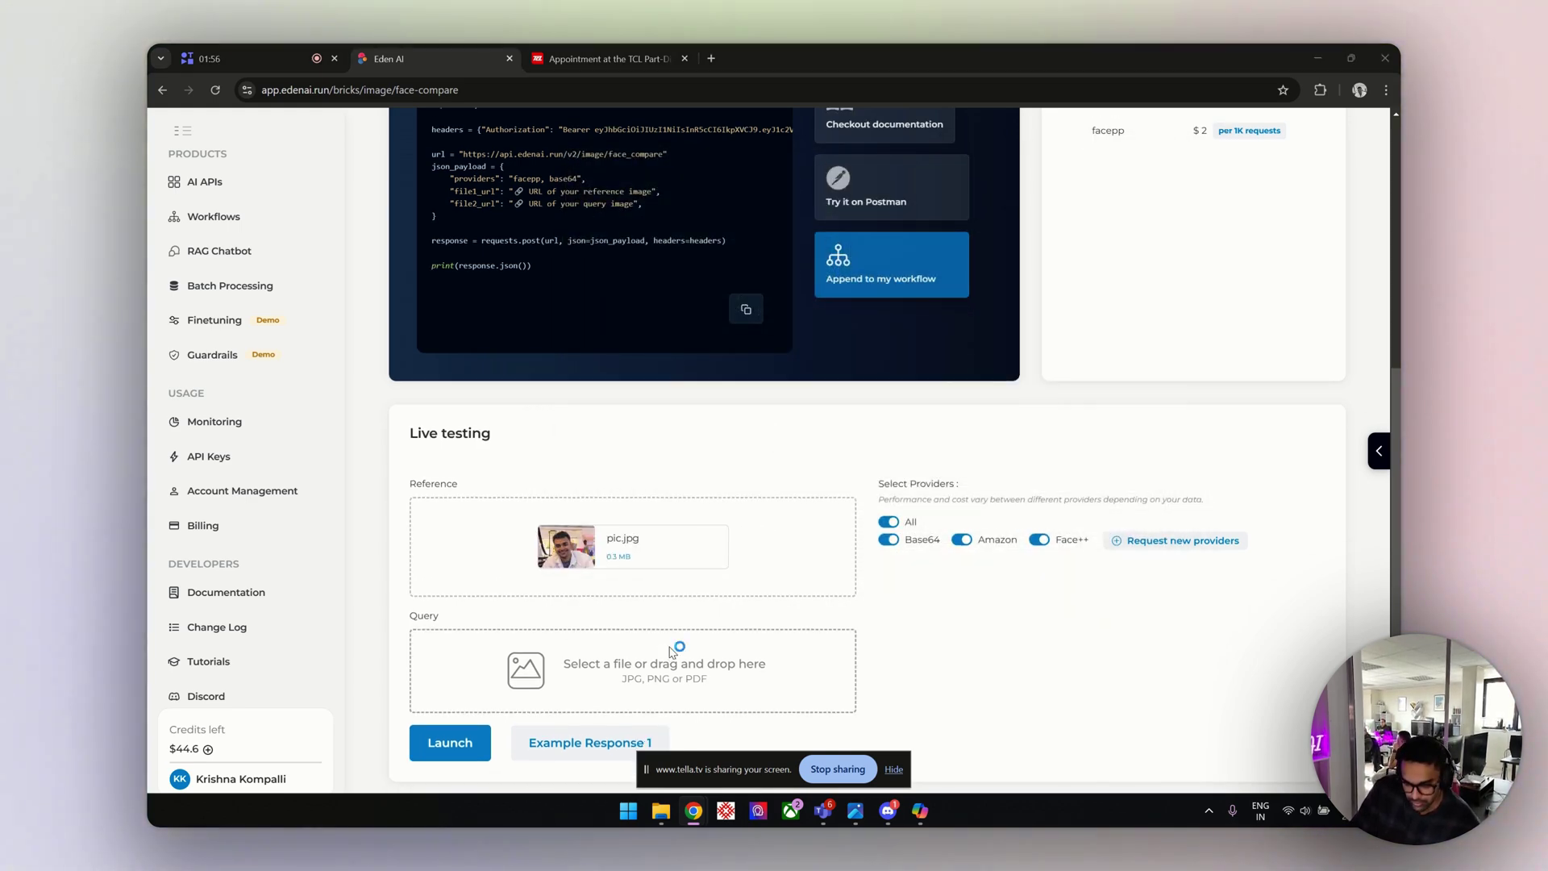
double_click(729, 289)
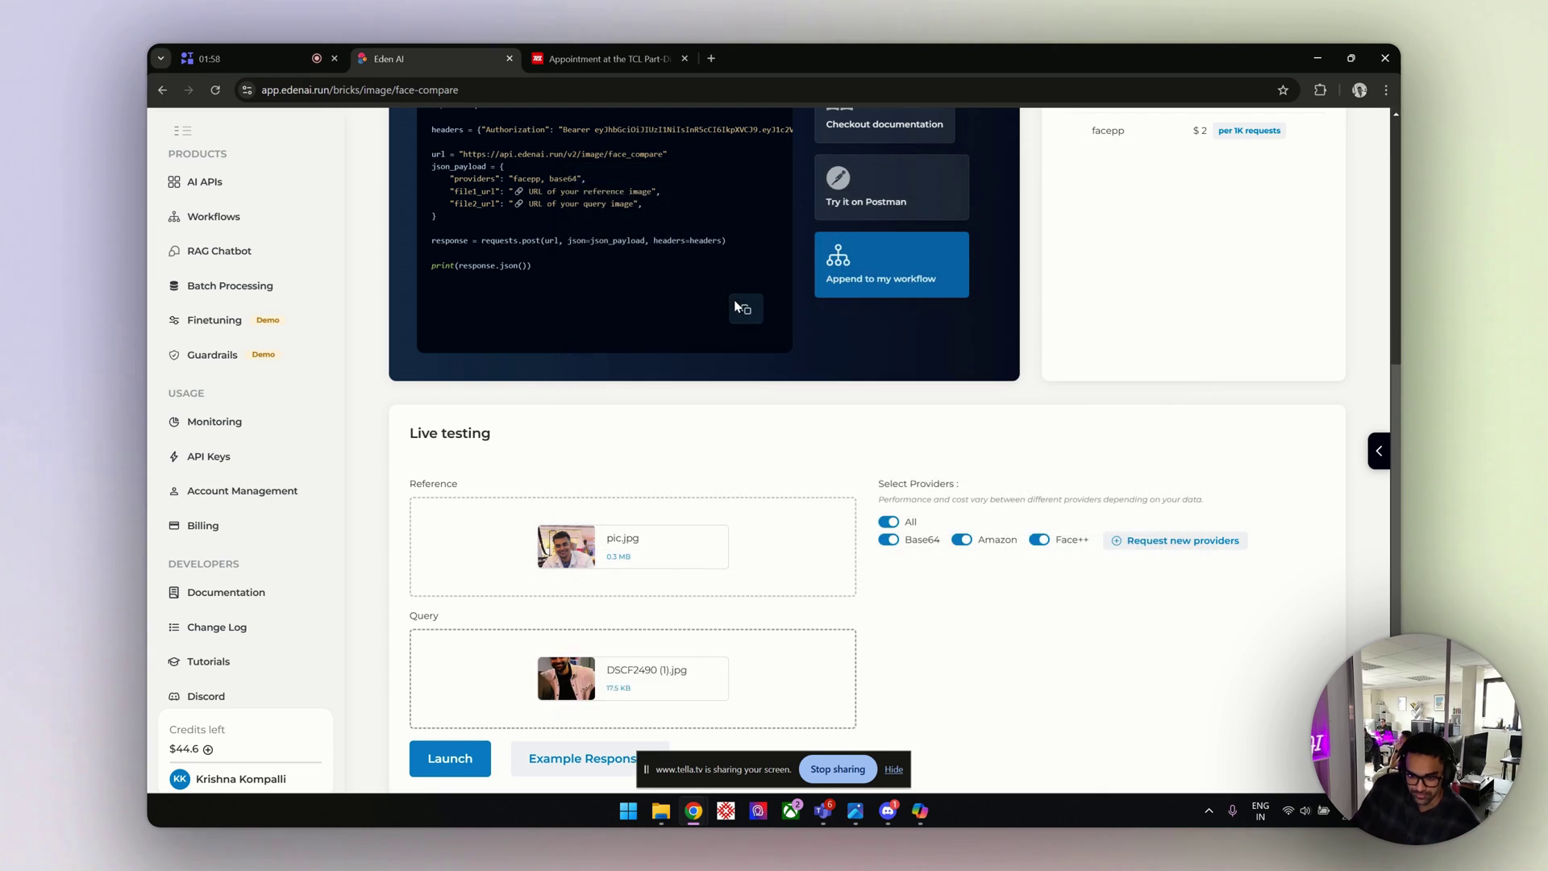
- Launch the face comparison with all providers, hide the screen-sharing notice and review the API responses
scroll(773, 569, "down", 1)
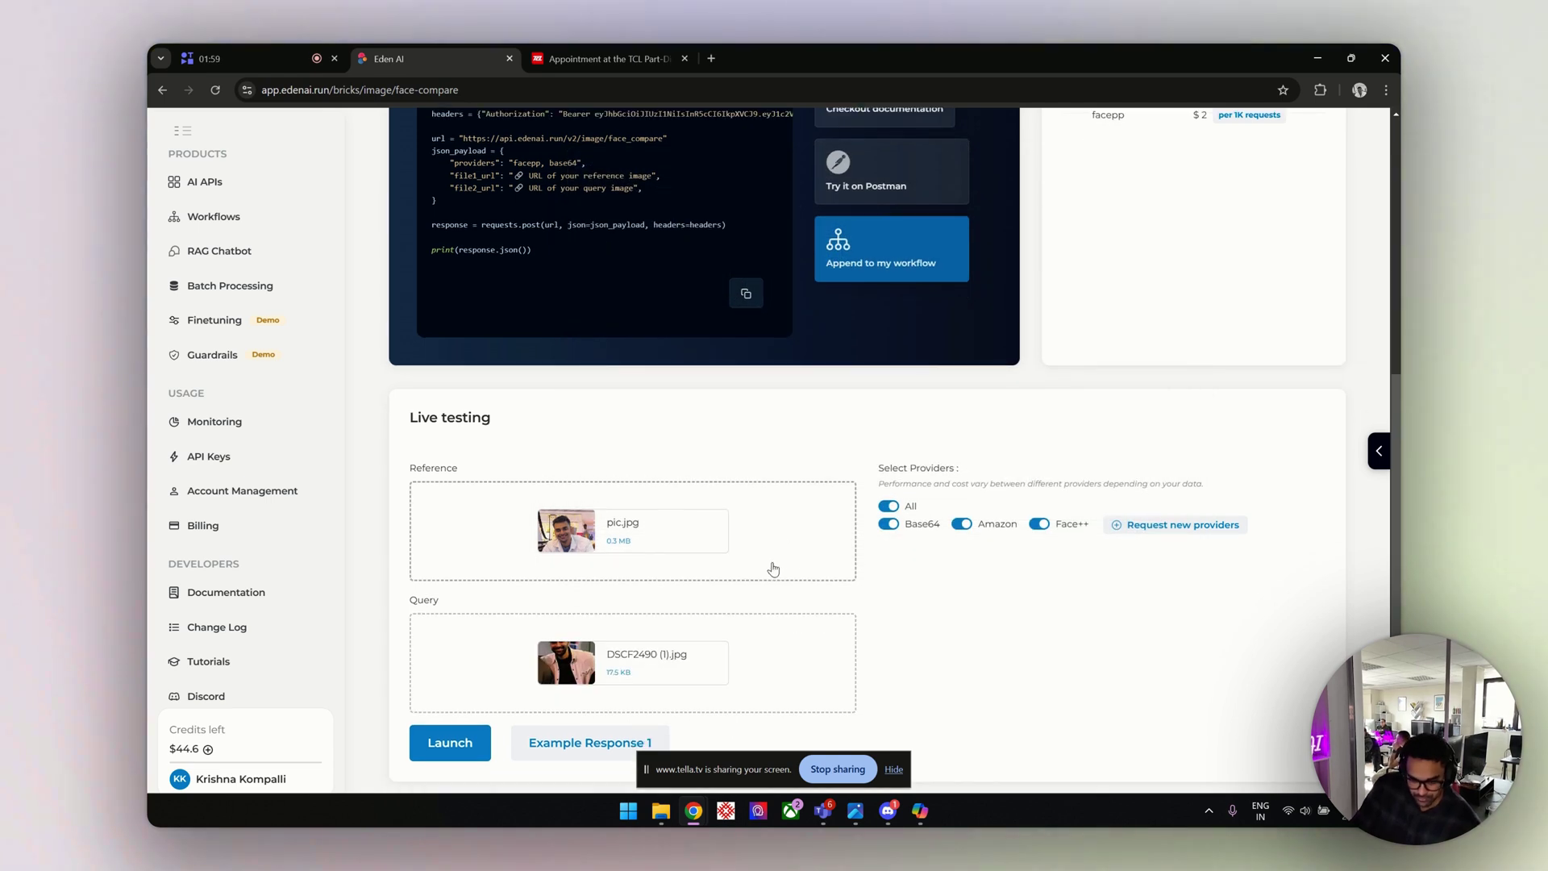
left_click(470, 742)
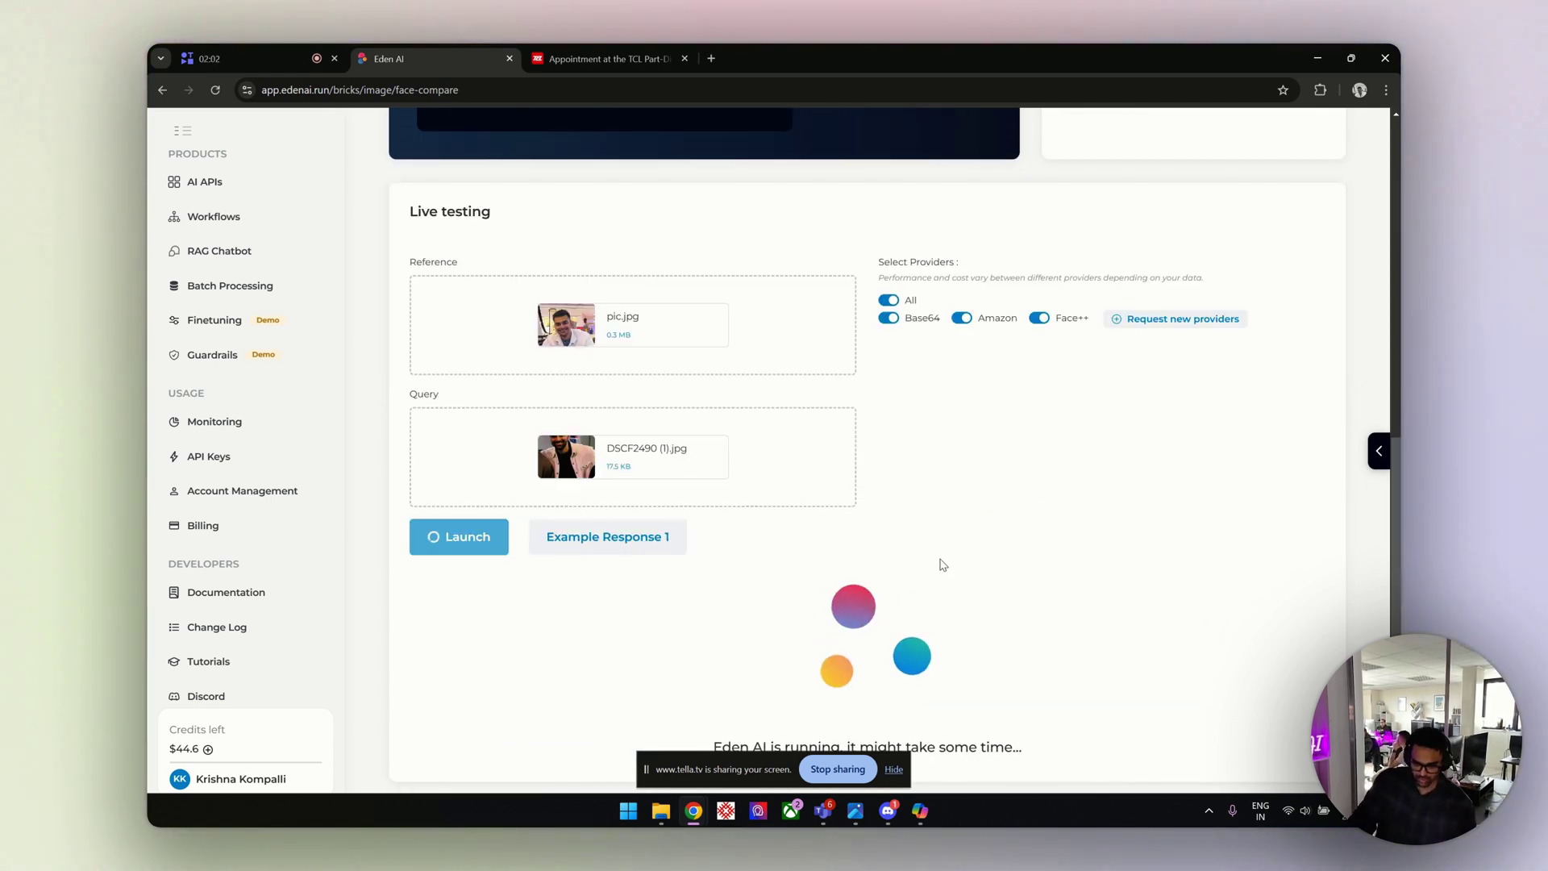
left_click(896, 770)
scroll(1009, 657, "down", 5)
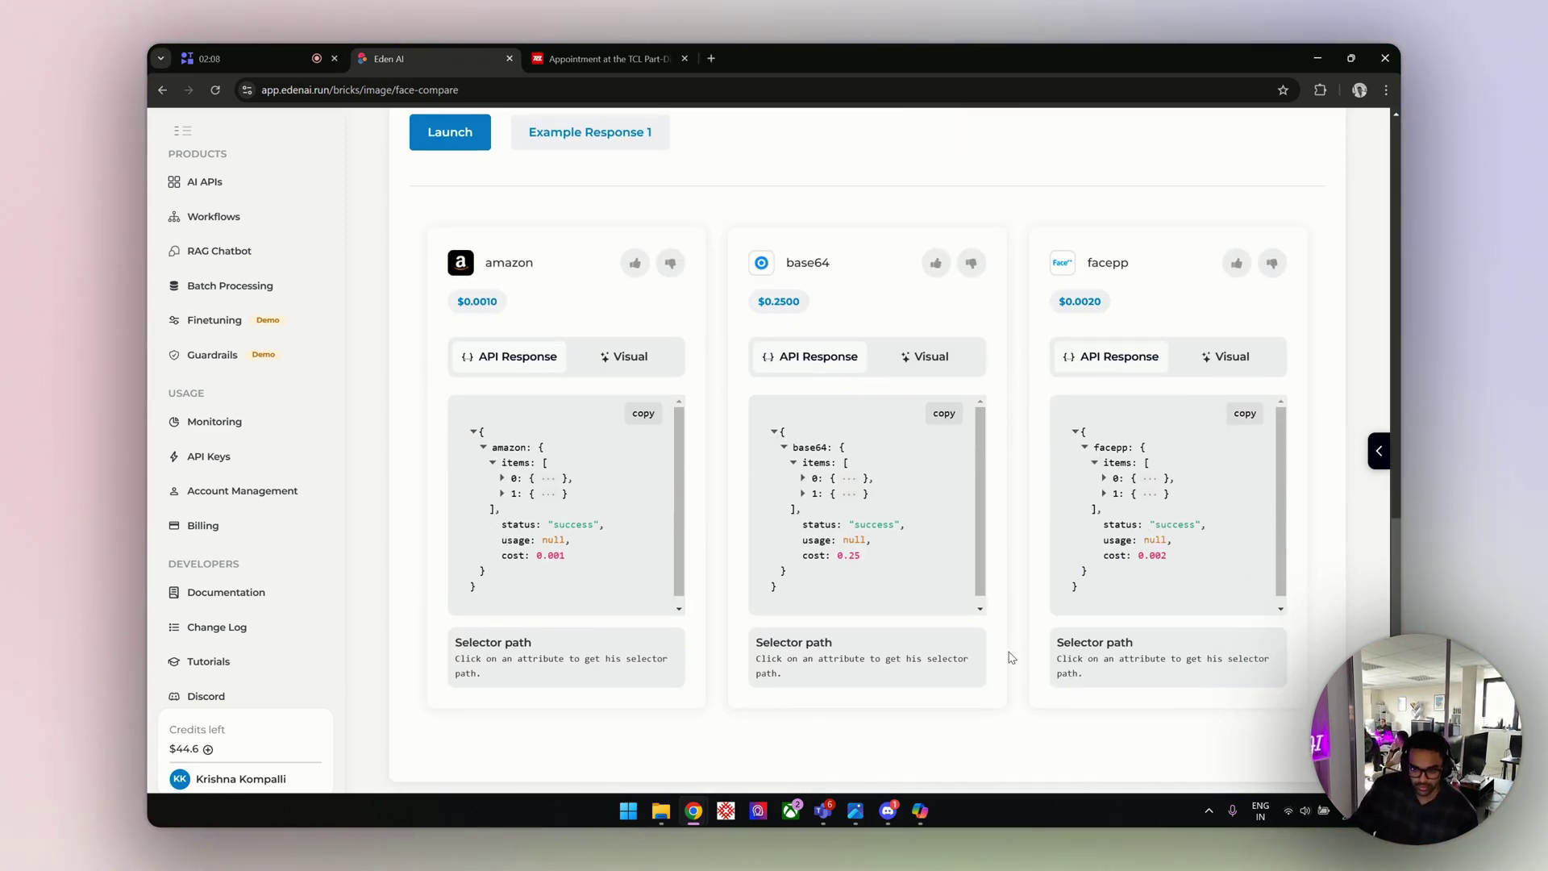
- Show the visual results and compare the likelihood of match across amazon, base64 and facepp
left_click(643, 363)
scroll(648, 448, "down", 1)
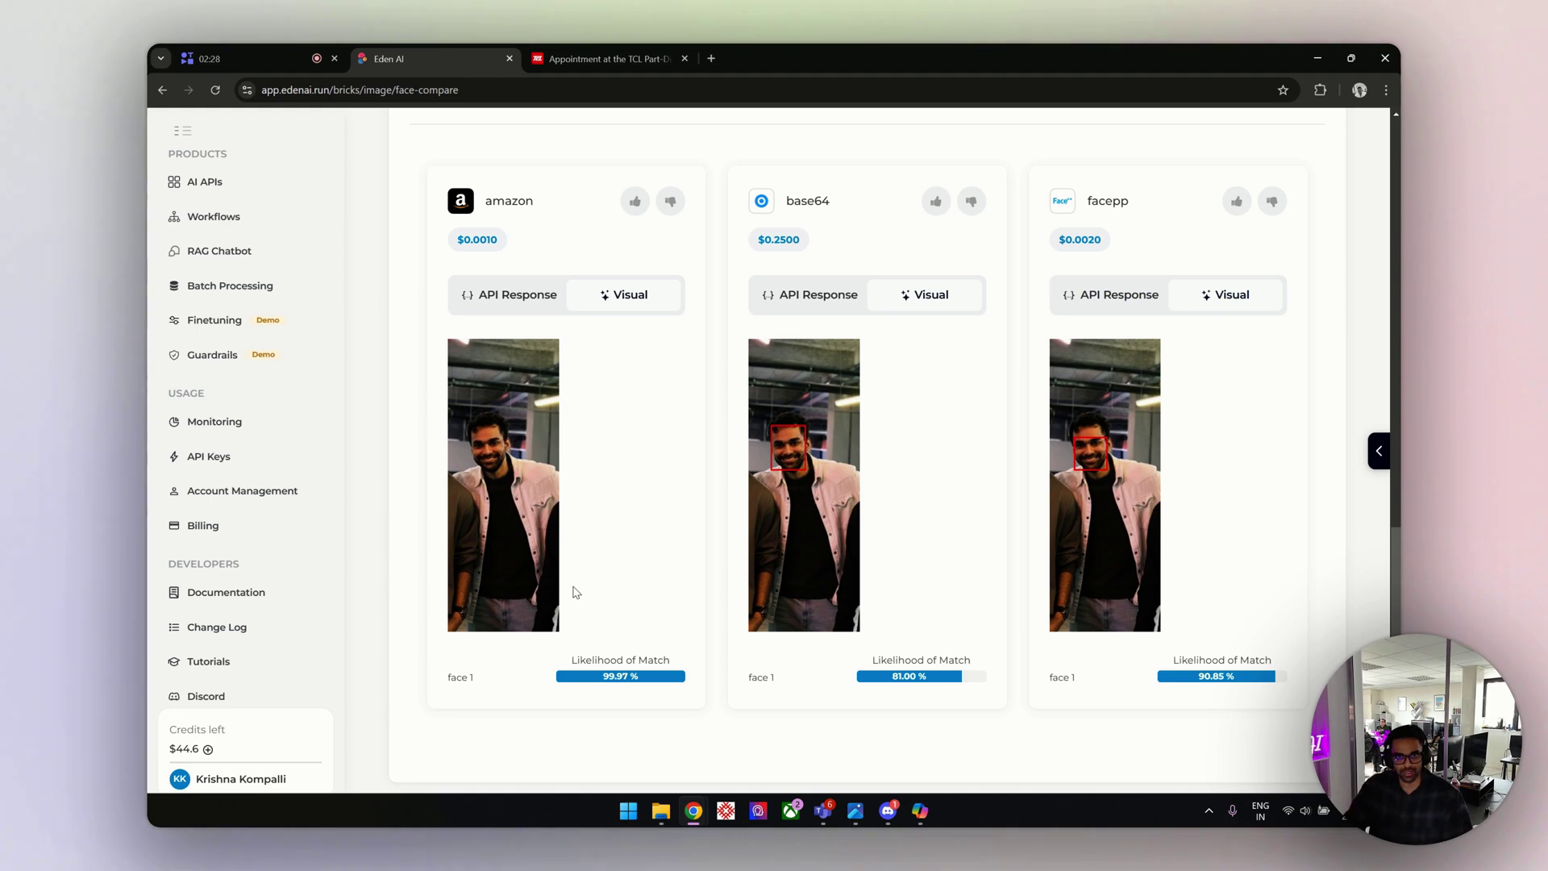
scroll(720, 416, "up", 6)
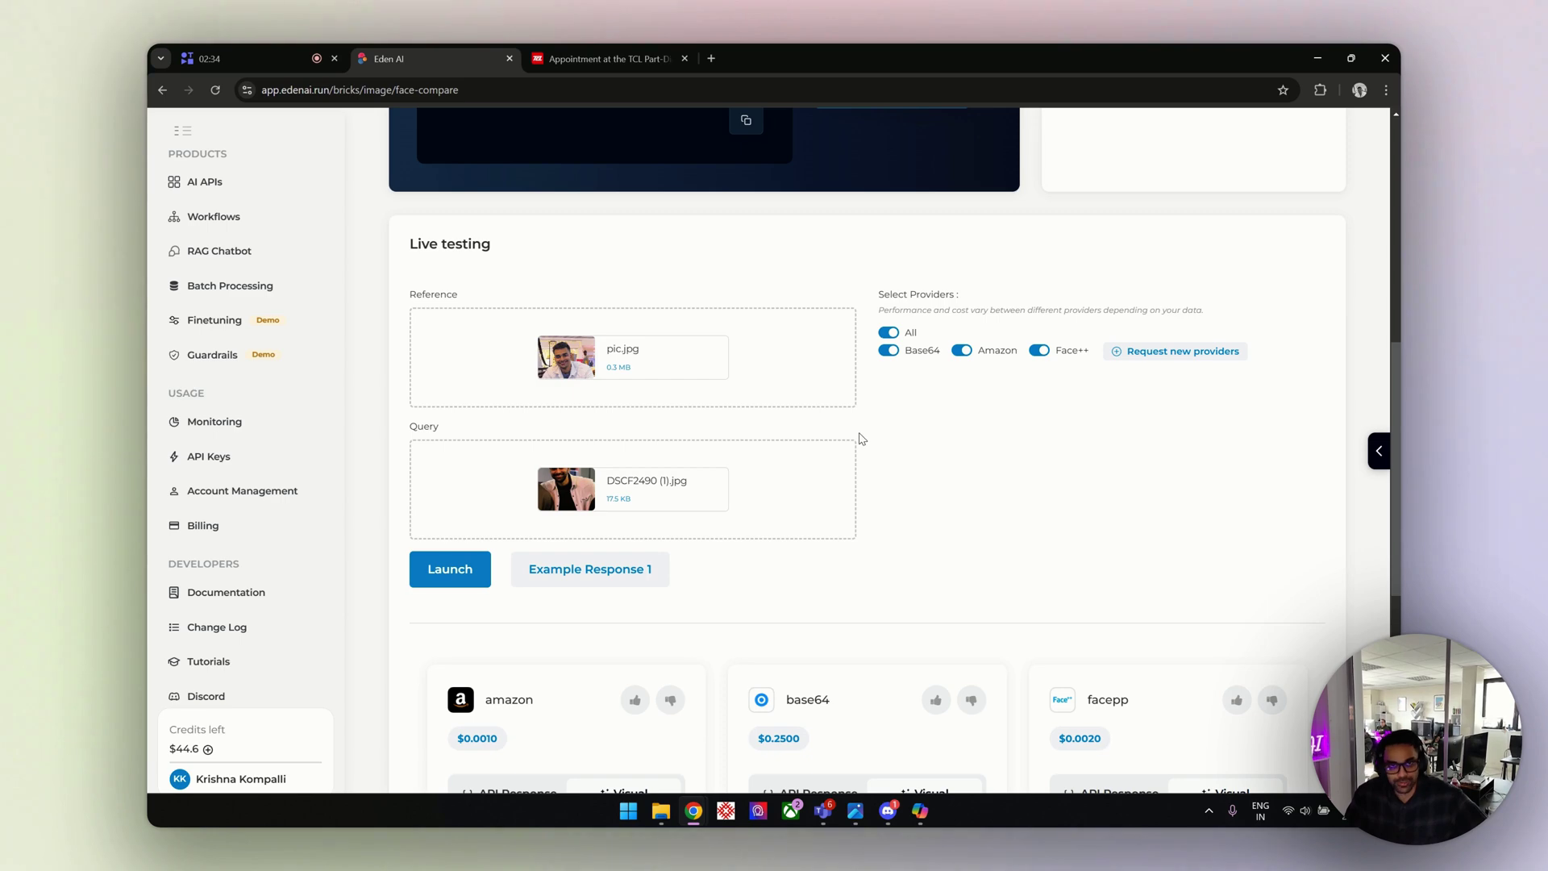
- Review the Face Compare quickstart code and its reference and query image parameters
scroll(860, 438, "up", 1)
scroll(860, 438, "up", 6)
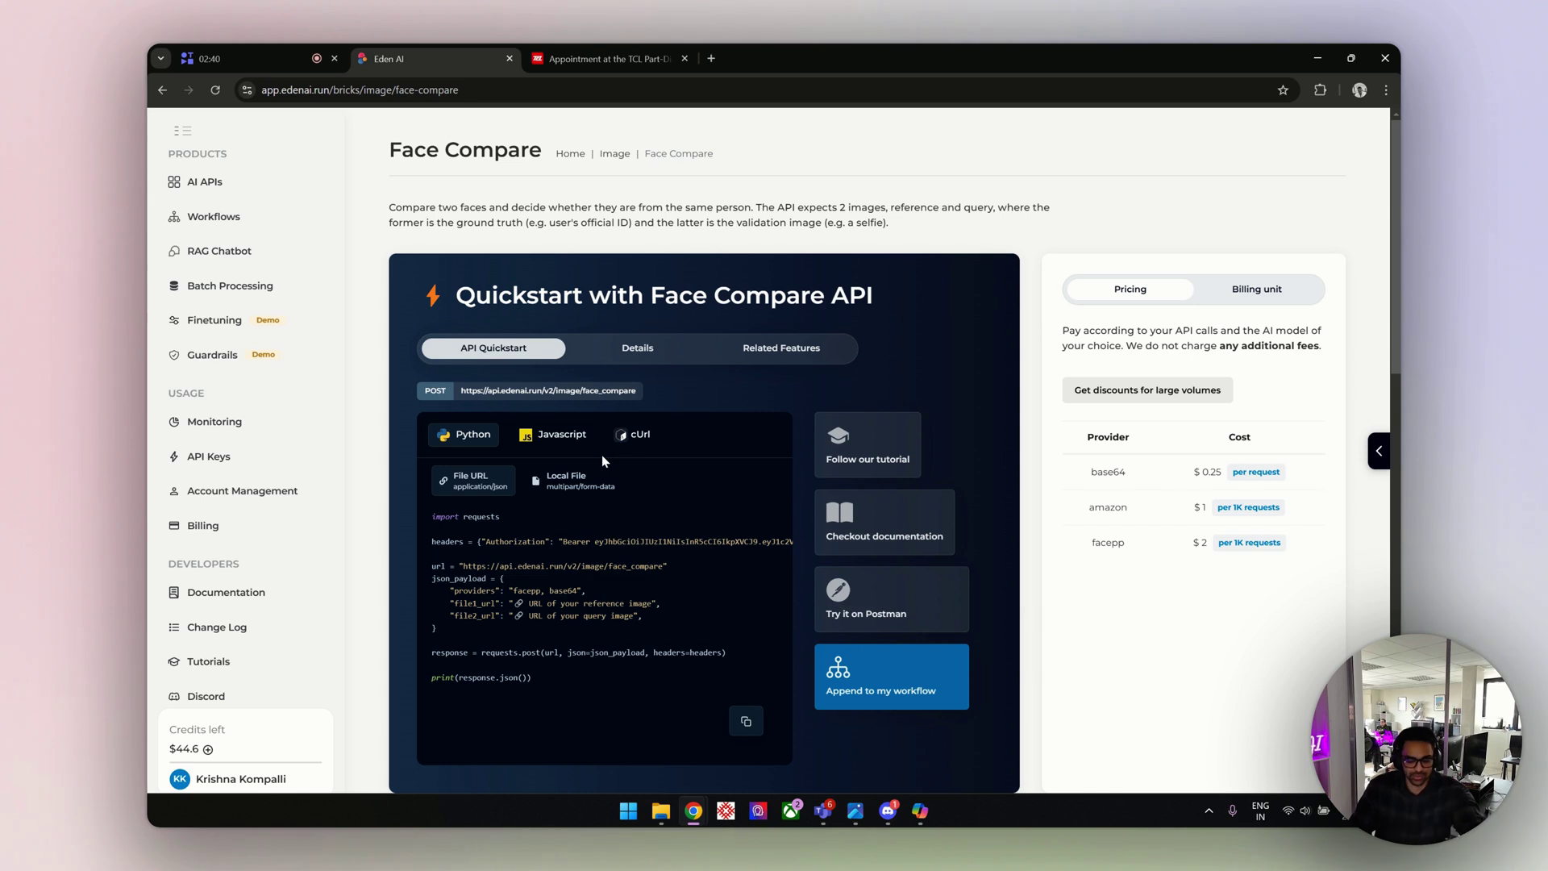
scroll(603, 461, "down", 2)
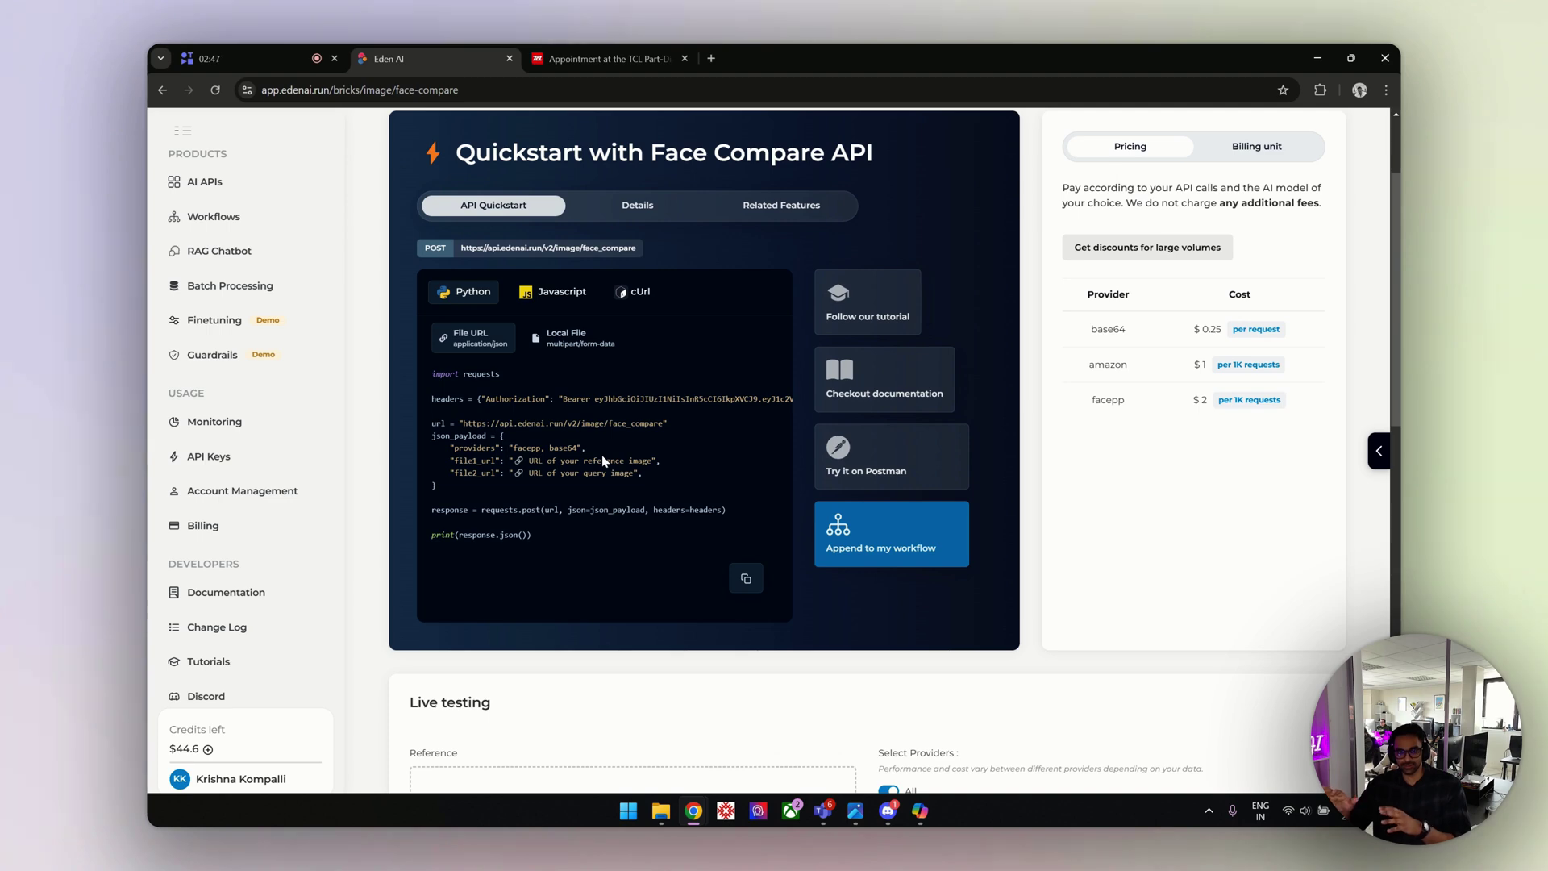
scroll(603, 460, "up", 2)
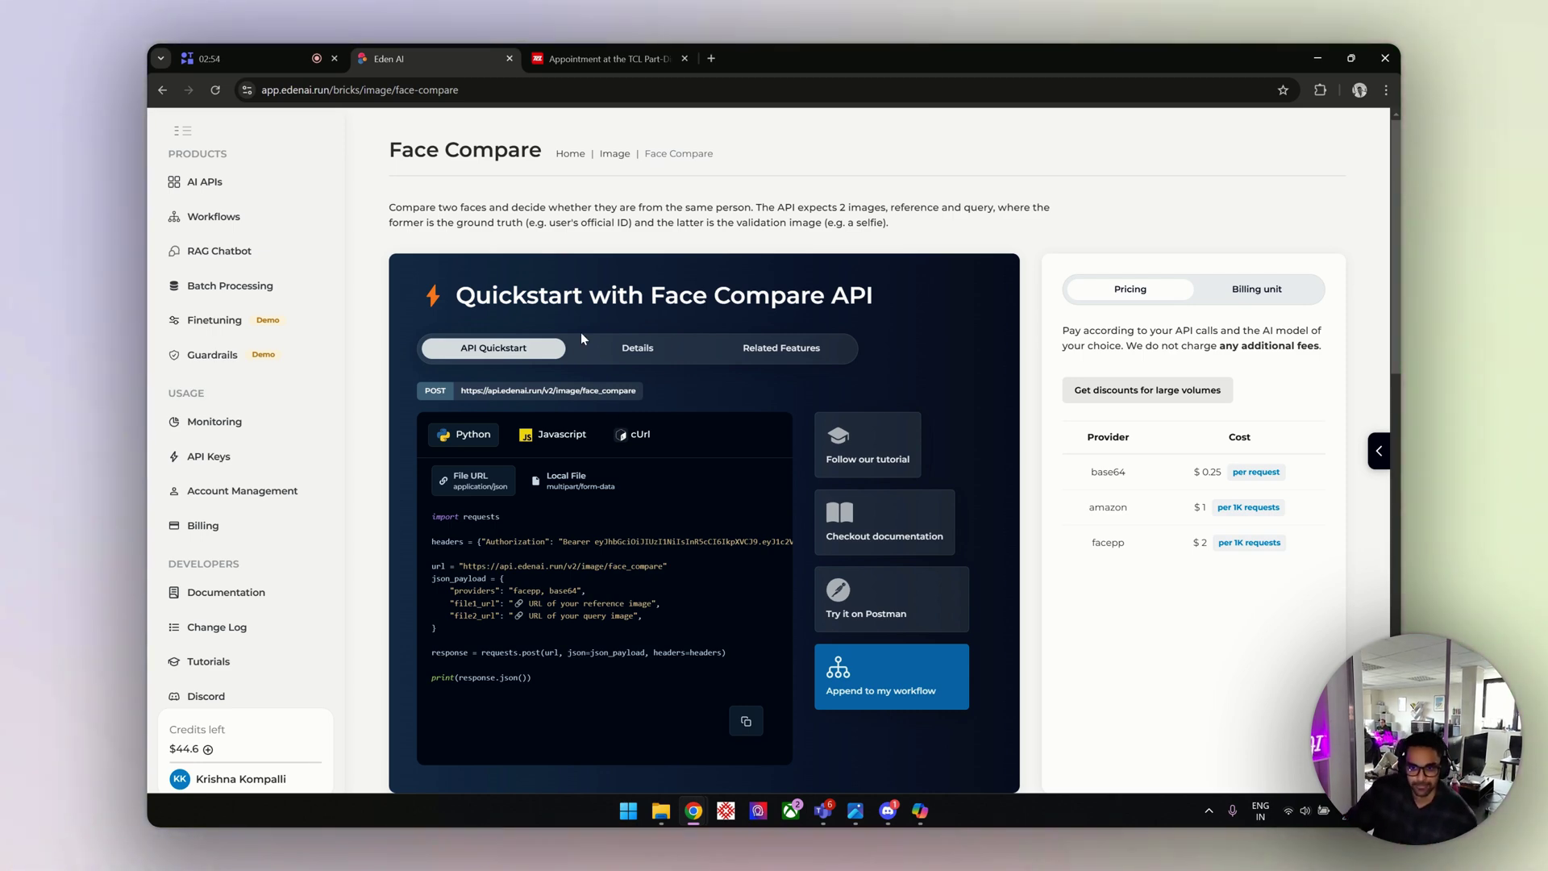
left_click(212, 57)
left_click(774, 720)
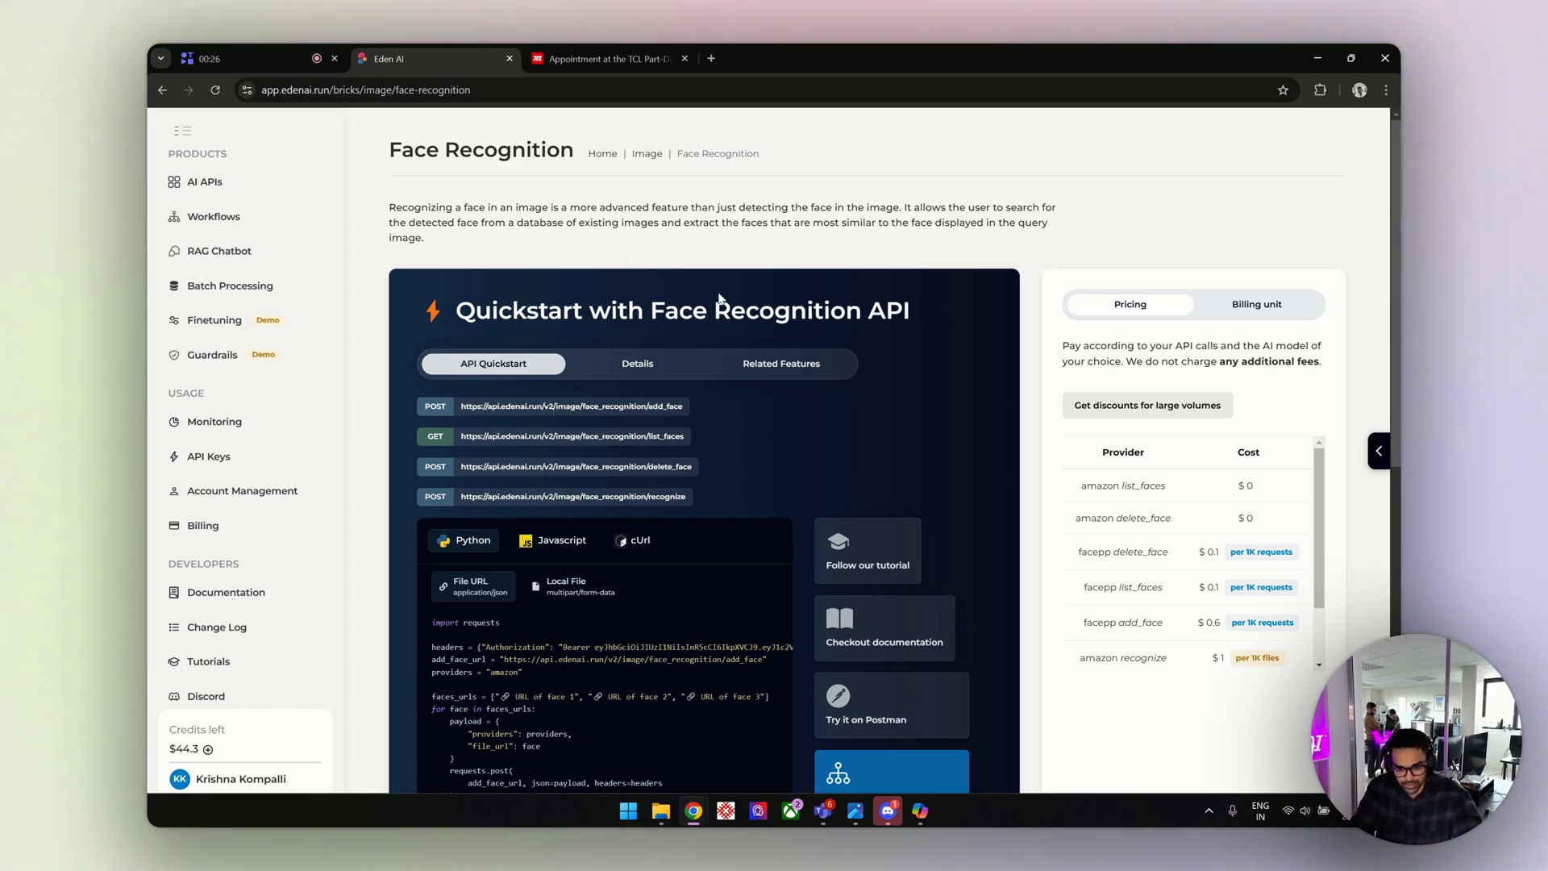
- Examine the Face Recognition page's API endpoints, quickstart code and the full amazon and facepp pricing table
scroll(718, 292, "down", 2)
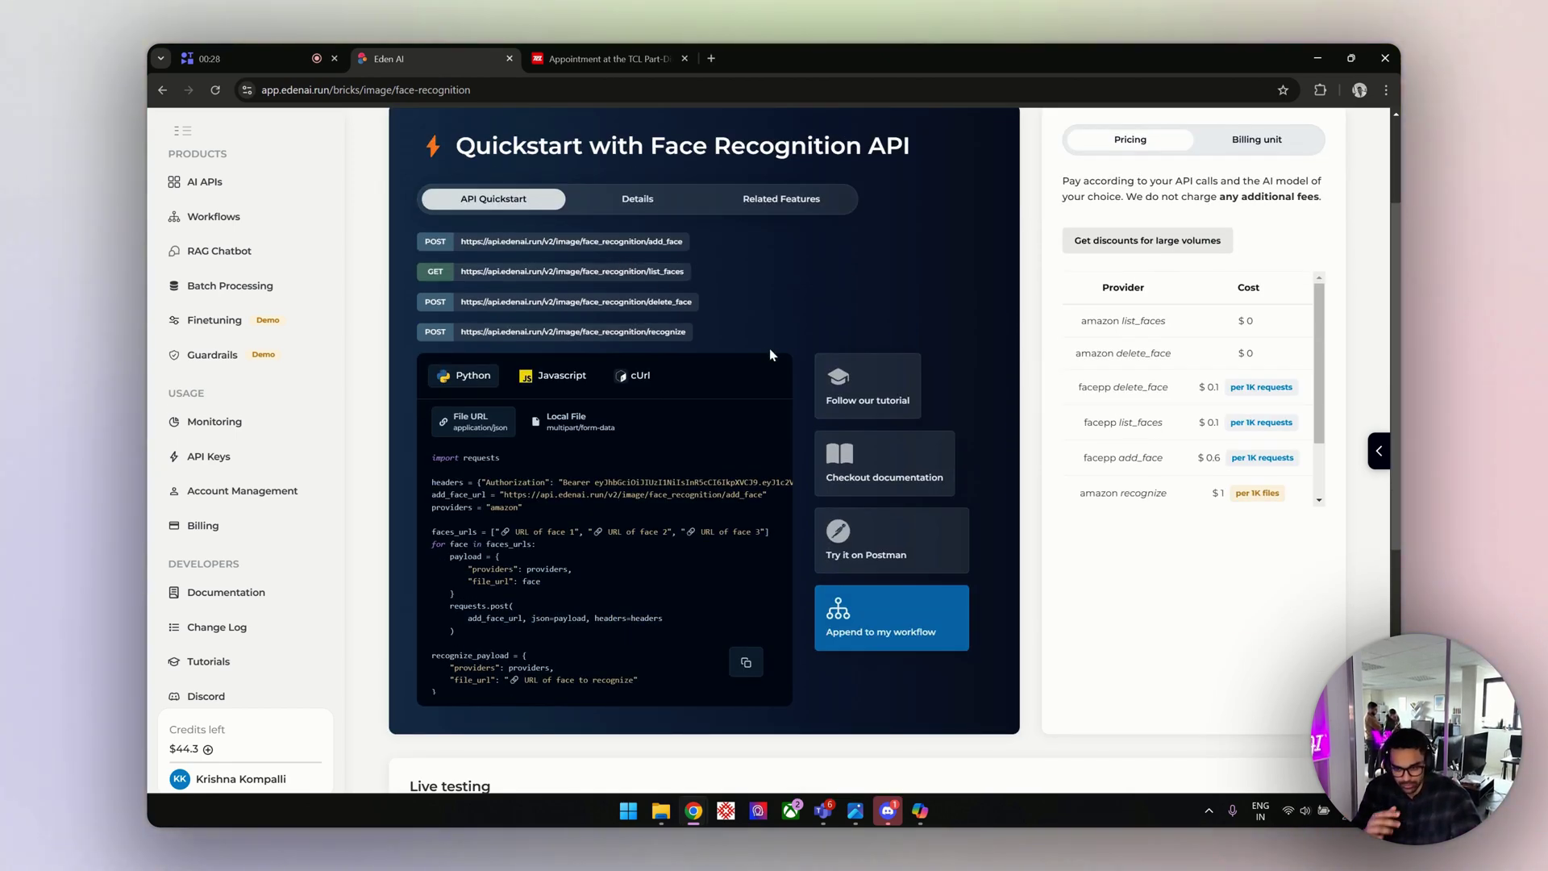
scroll(770, 353, "up", 1)
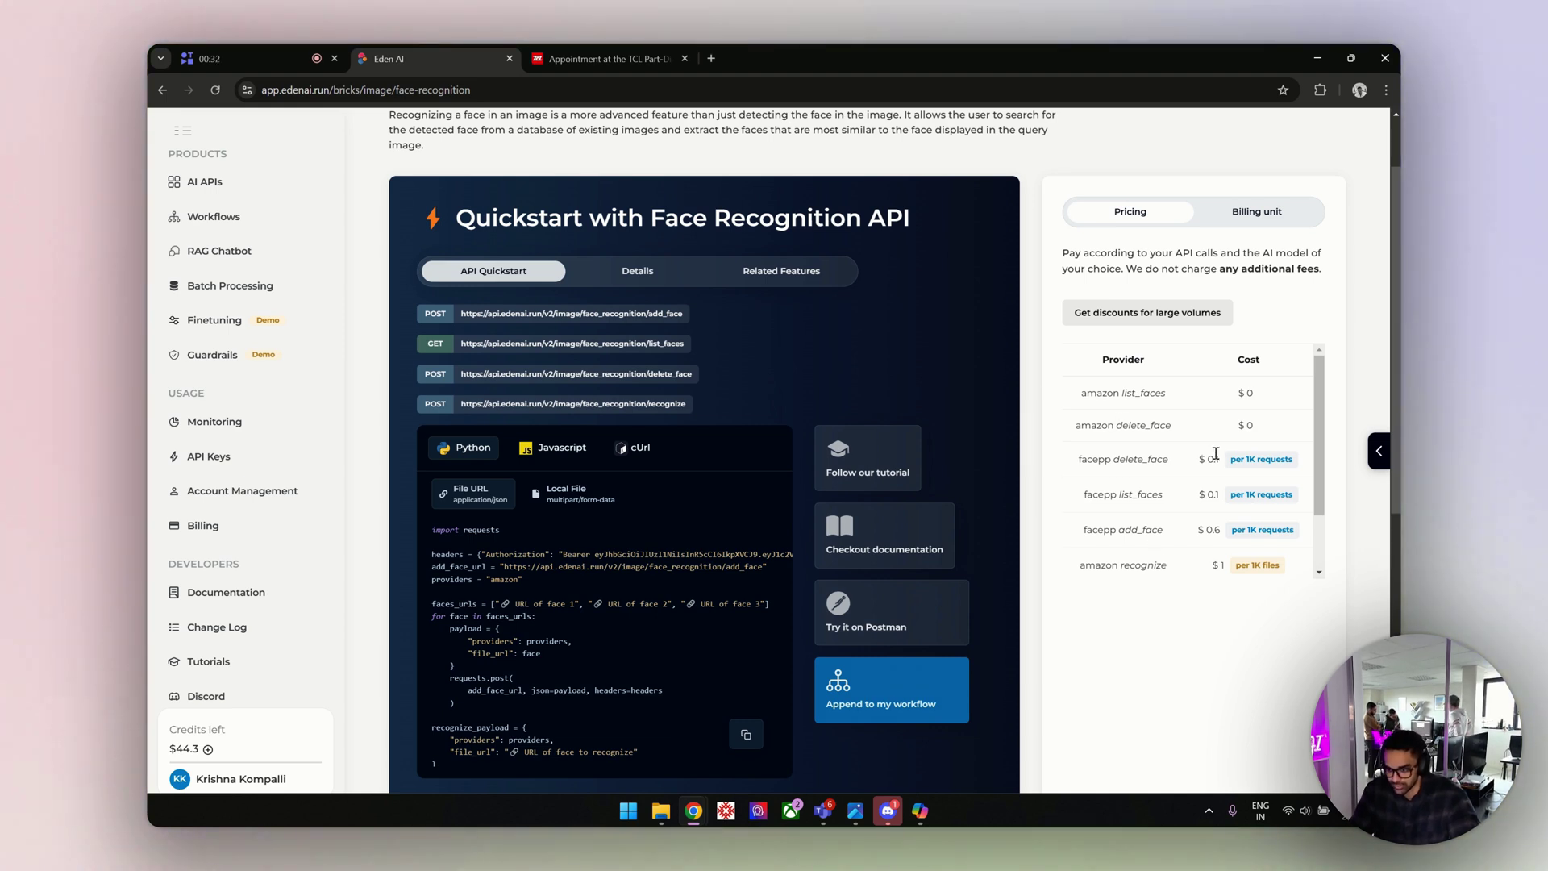
scroll(1216, 454, "down", 1)
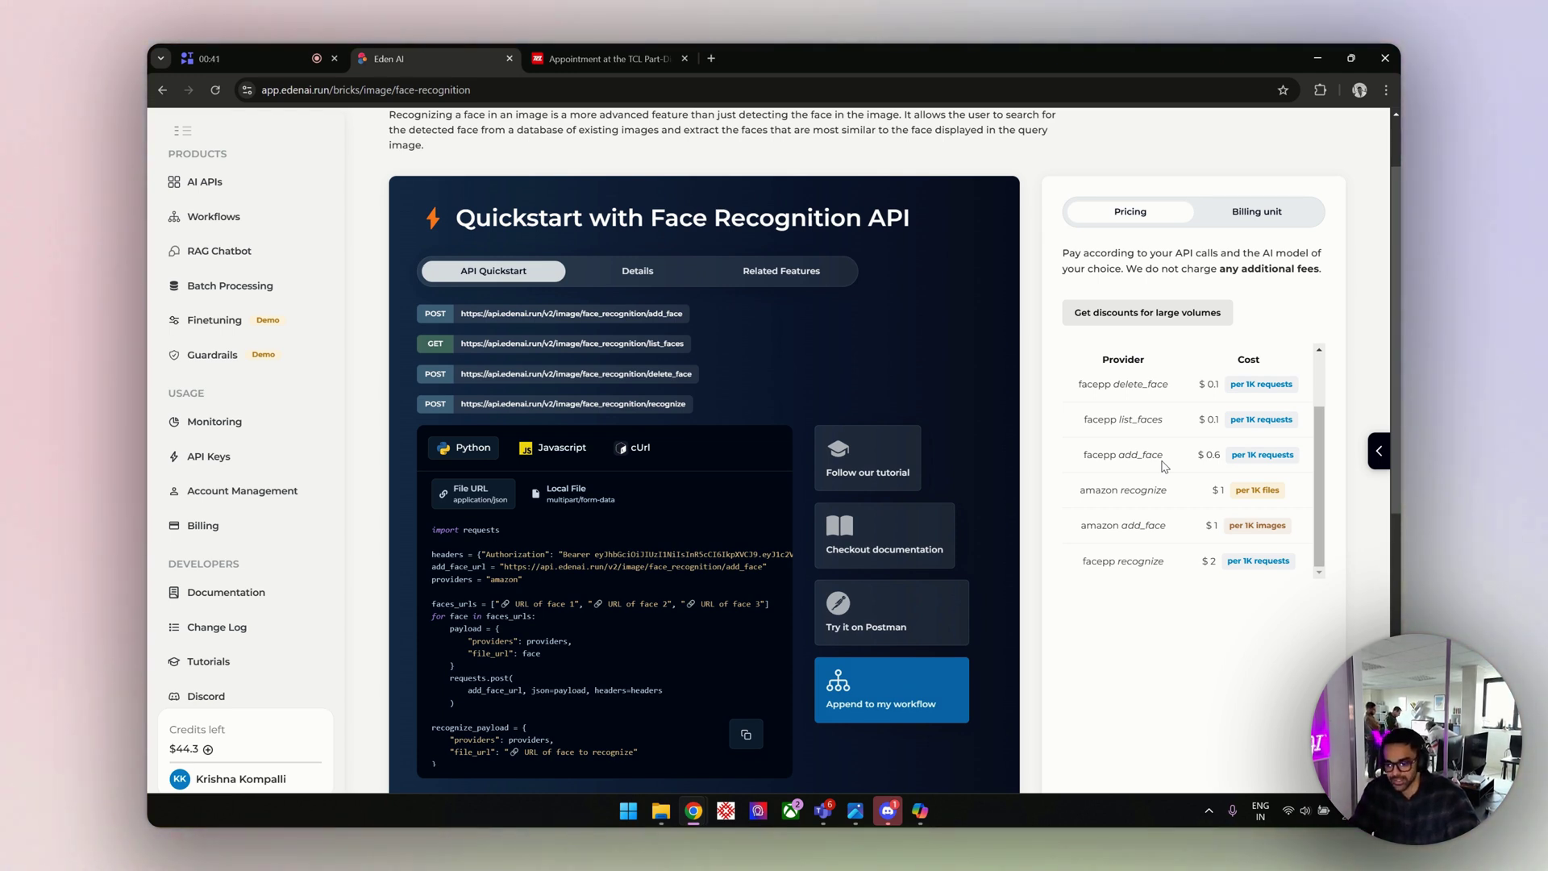
scroll(1163, 466, "up", 1)
scroll(1163, 466, "down", 3)
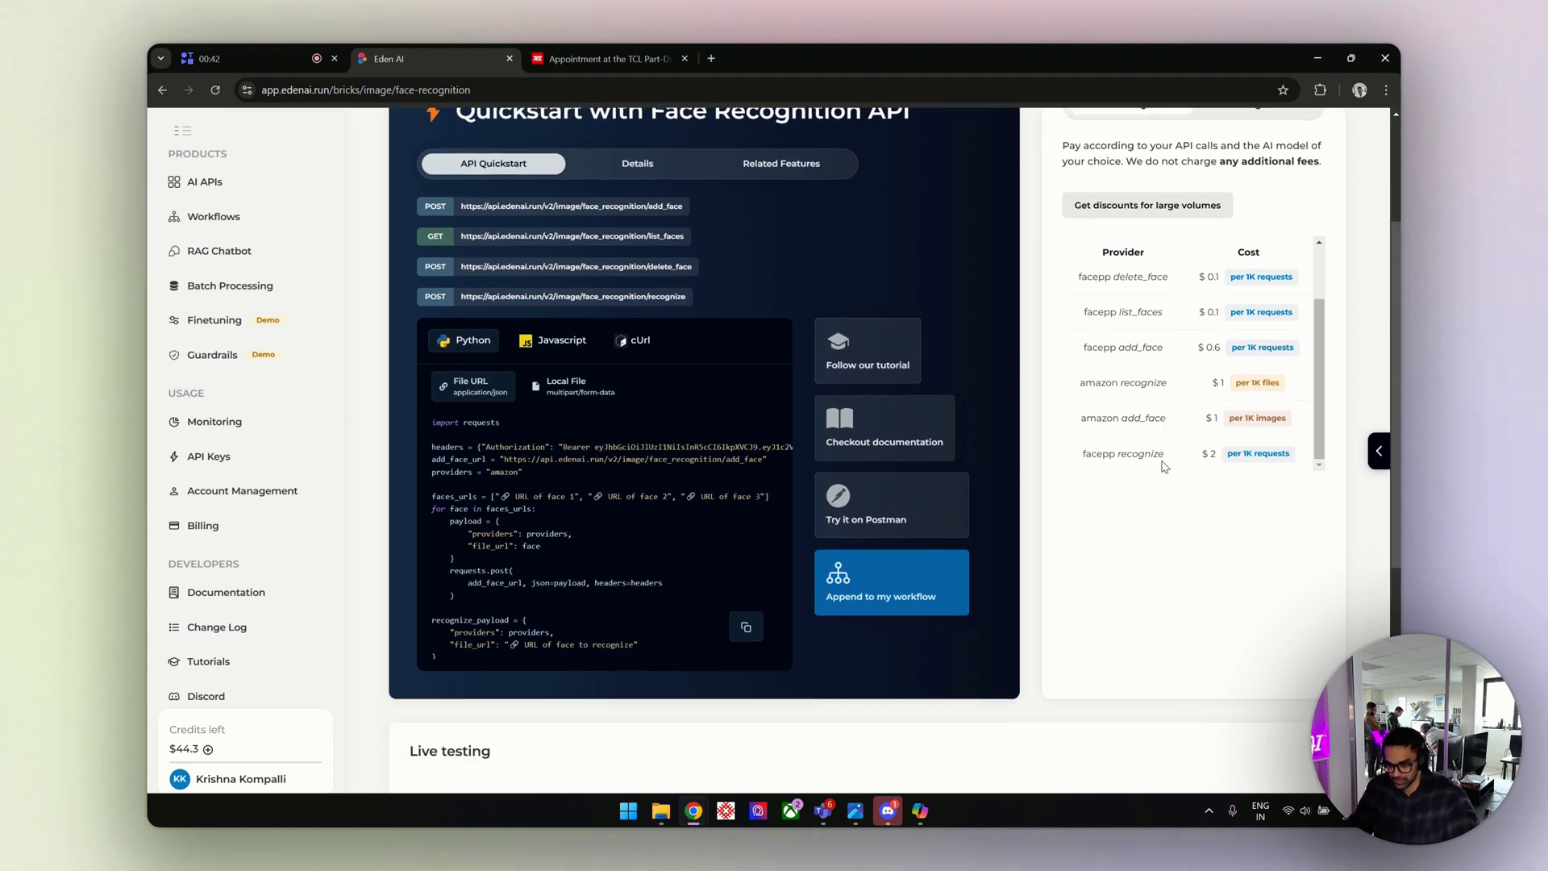
scroll(1188, 540, "up", 3)
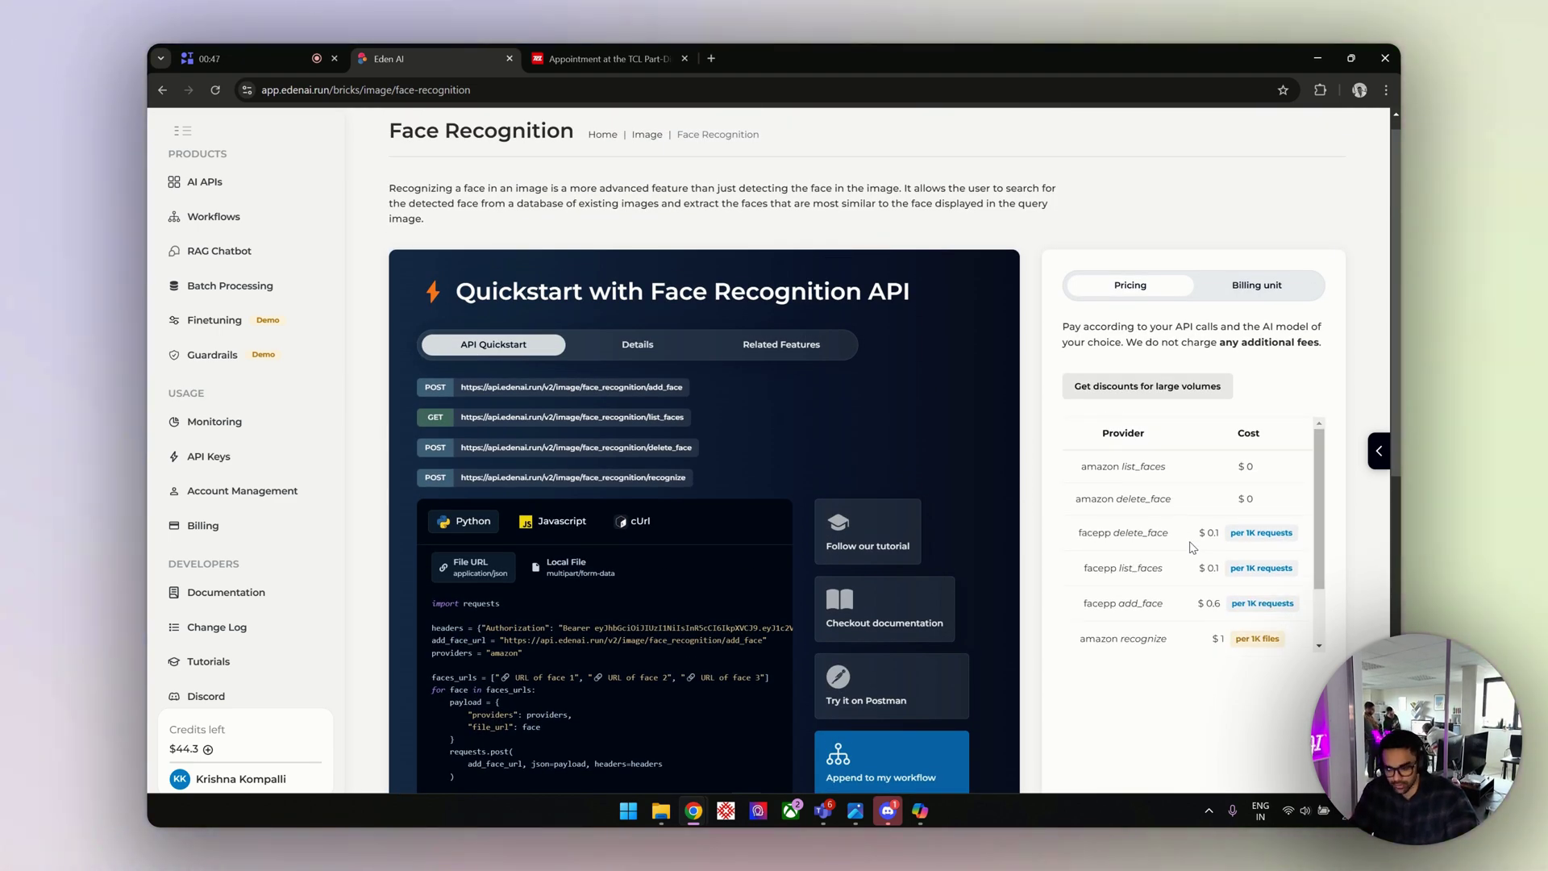
- Compare the amazon and facepp prices for each Face Recognition operation in the pricing table
scroll(1191, 547, "down", 1)
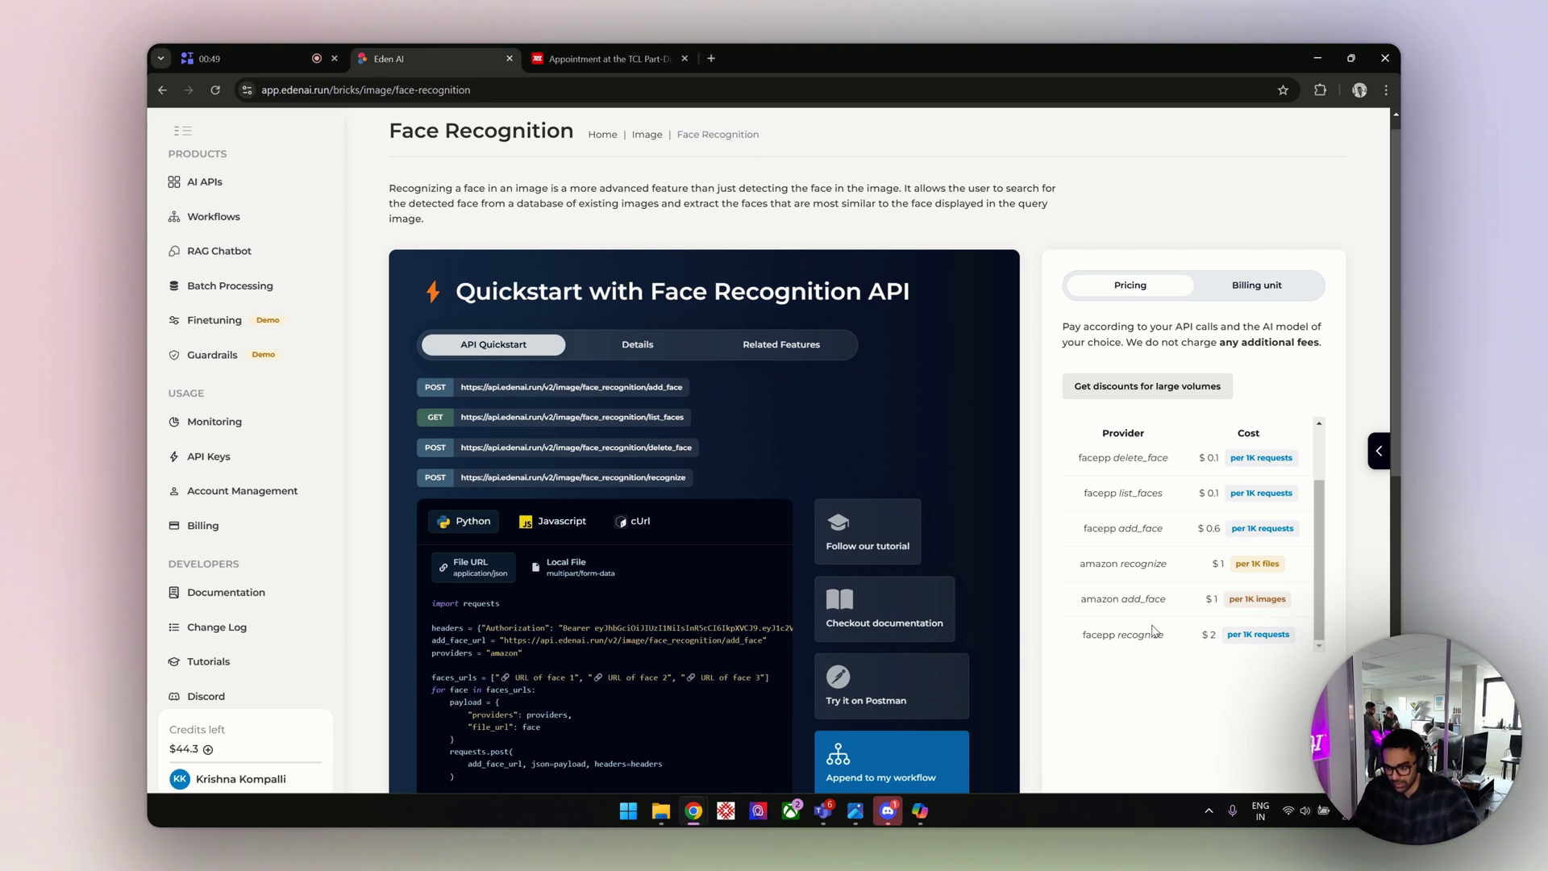
scroll(1154, 631, "up", 1)
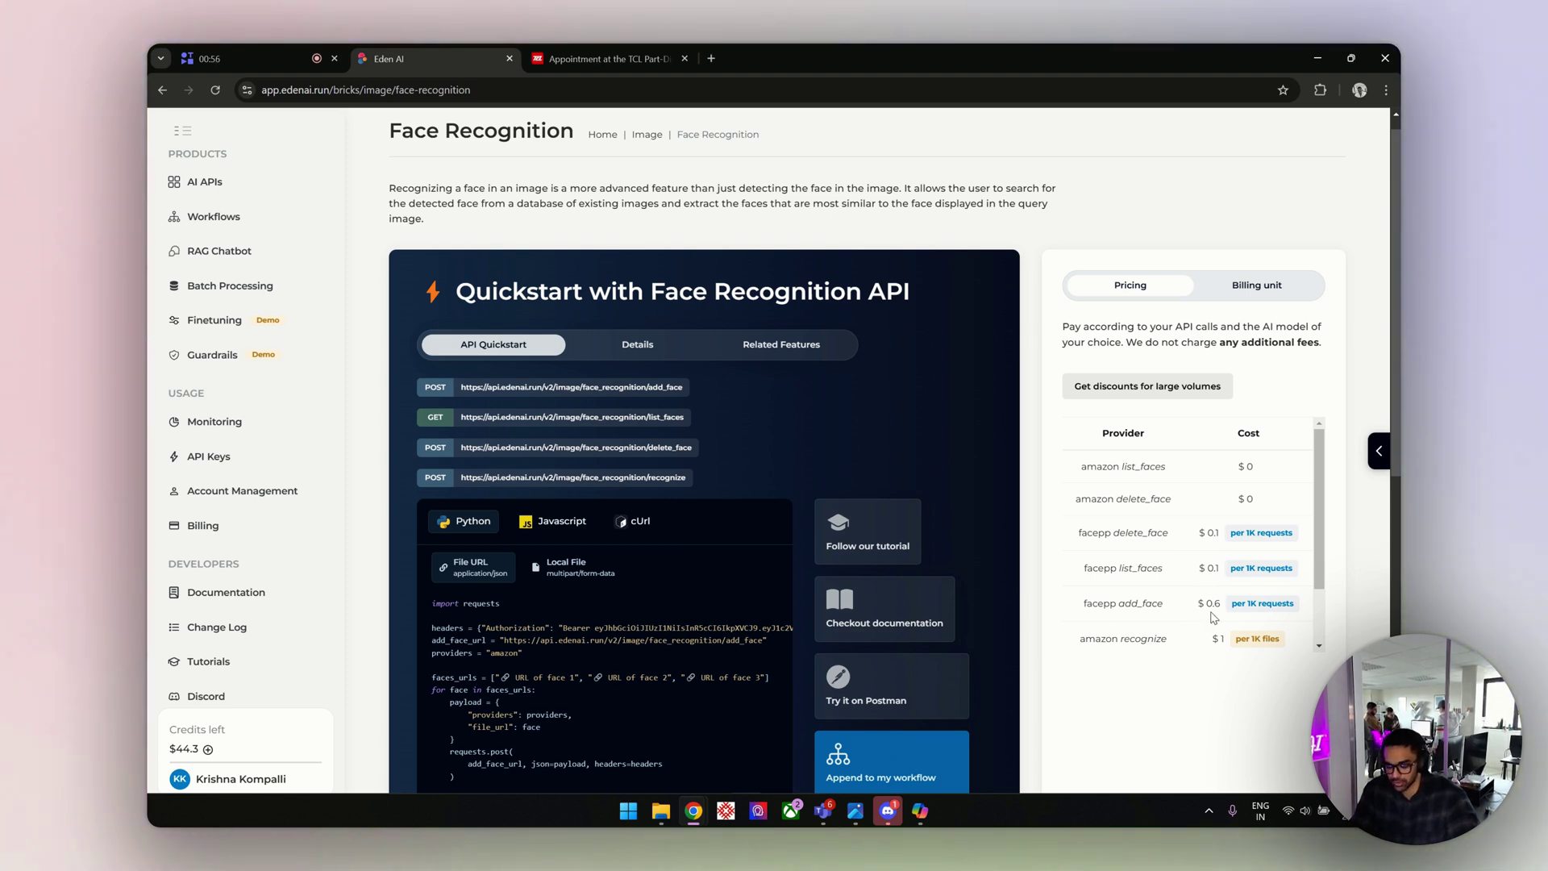
scroll(1214, 618, "down", 1)
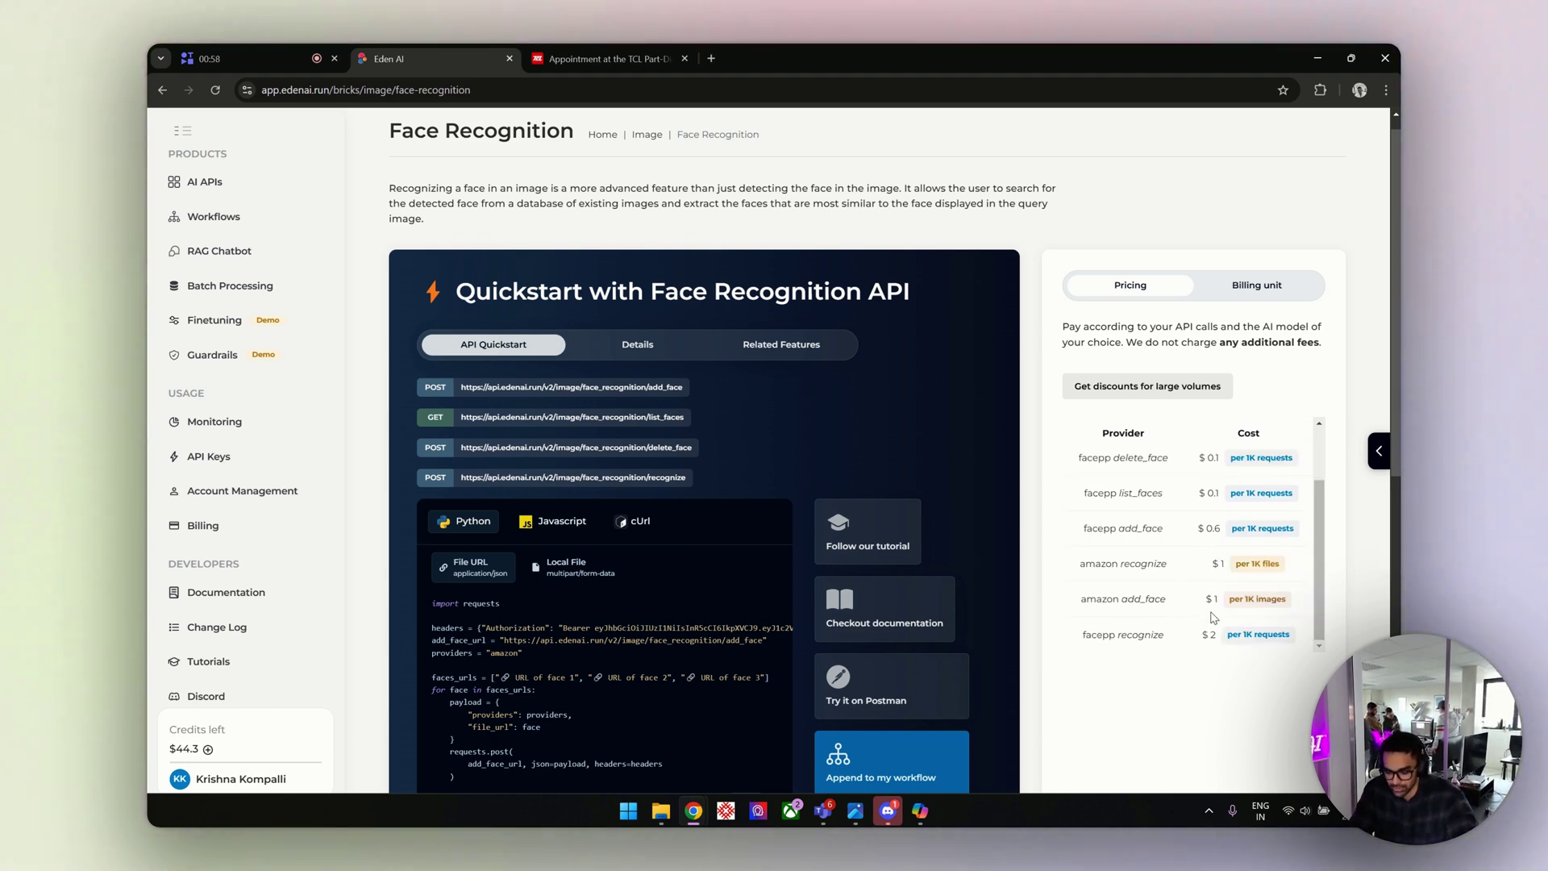
scroll(1214, 618, "down", 1)
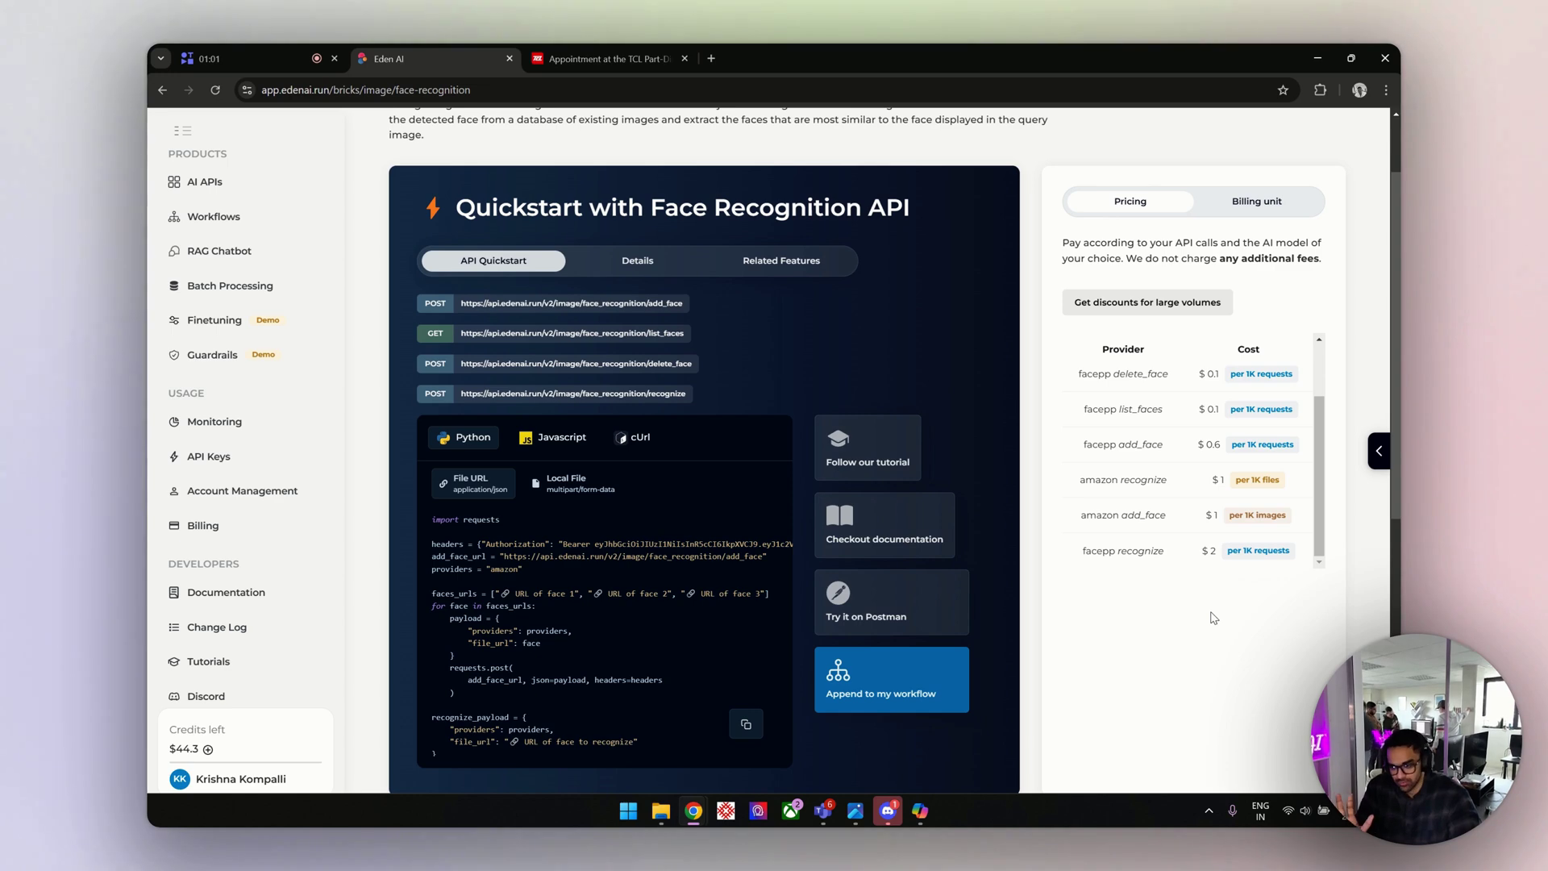
scroll(956, 532, "up", 1)
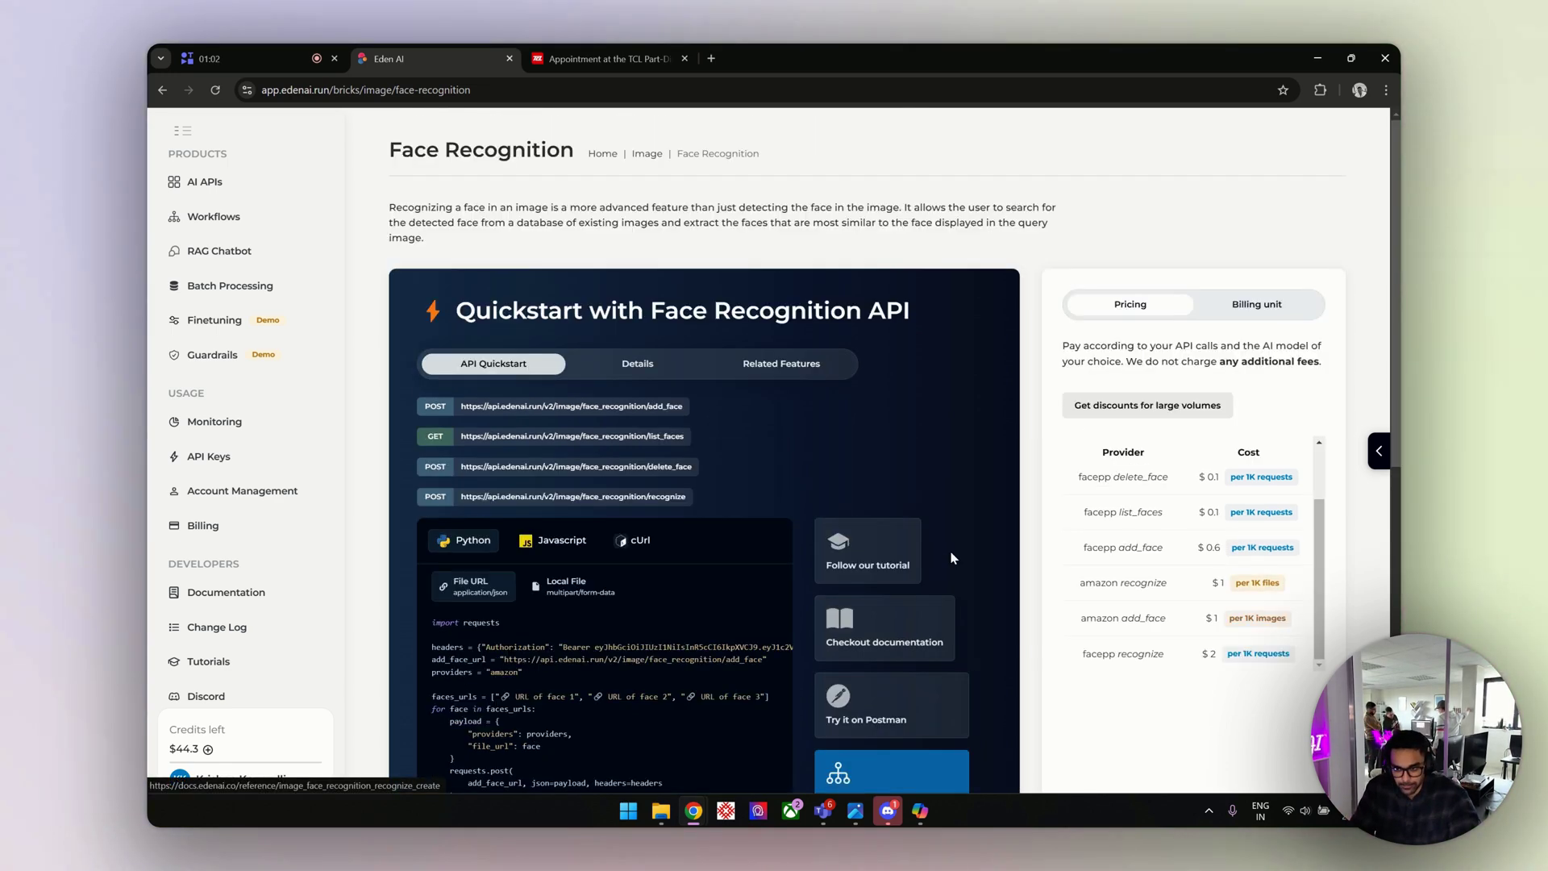
- From the Live testing section, switch to File Explorer's face-recognition folder and open the pic and DSCF2490 images for preview
scroll(951, 556, "down", 4)
scroll(951, 556, "down", 3)
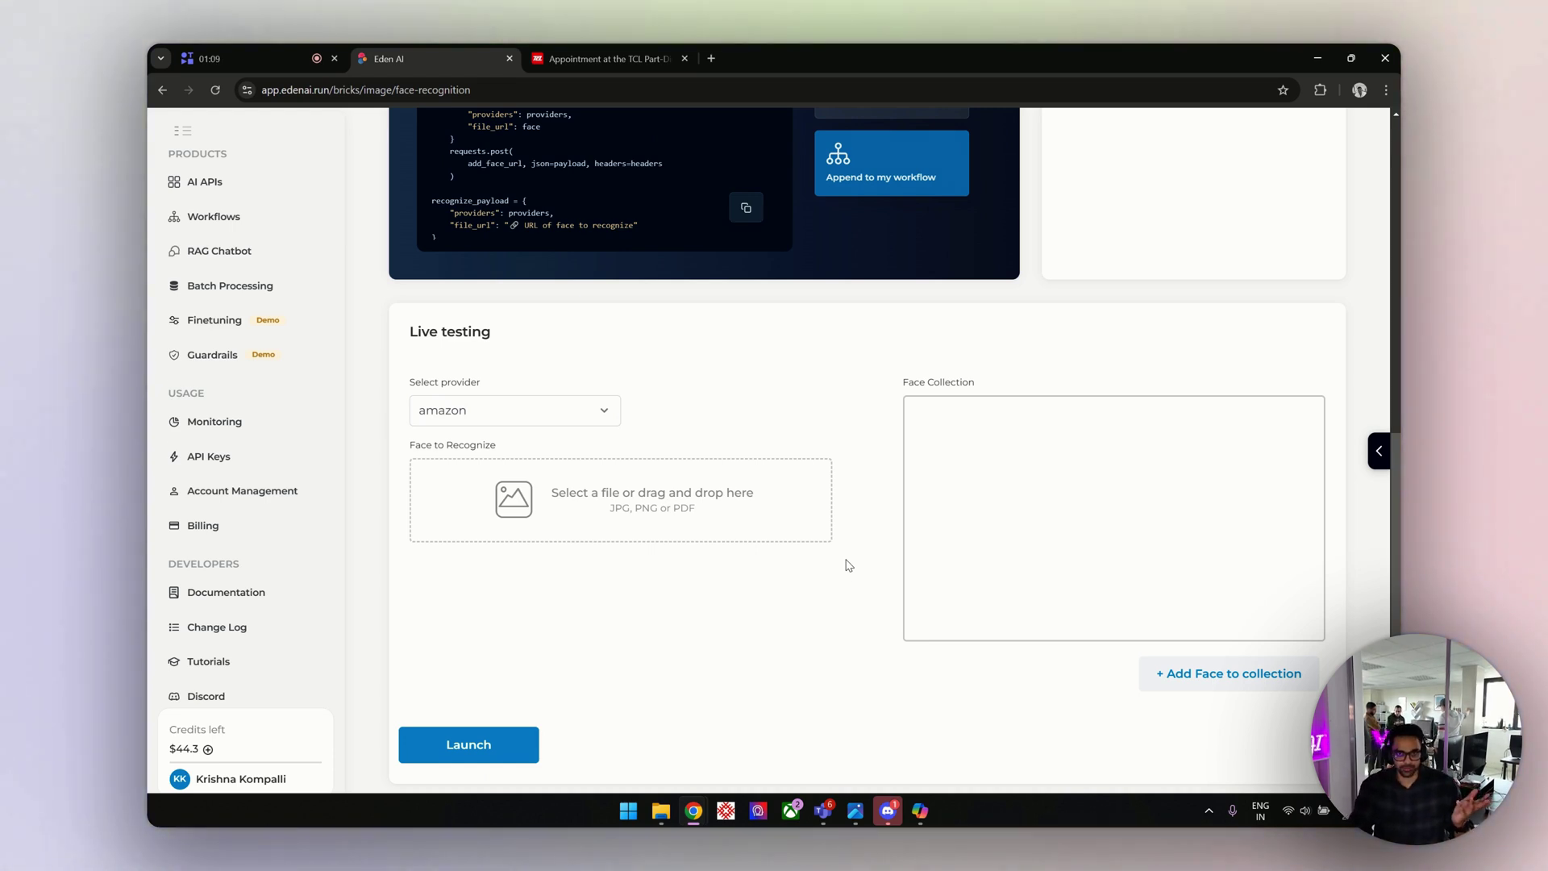
mouse_move(660, 809)
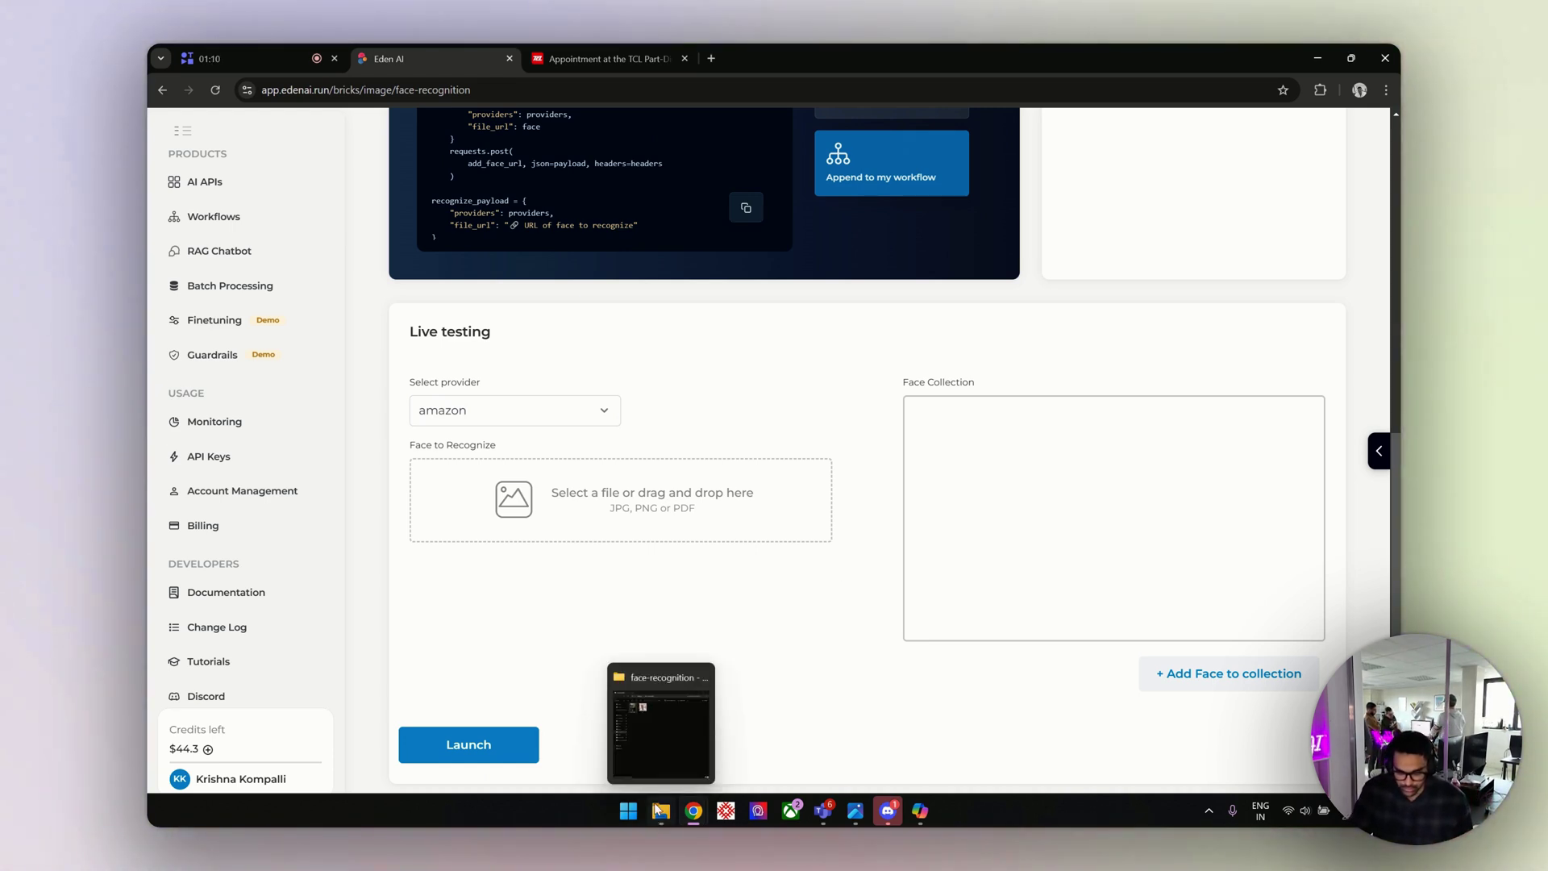
left_click(654, 740)
double_click(858, 194)
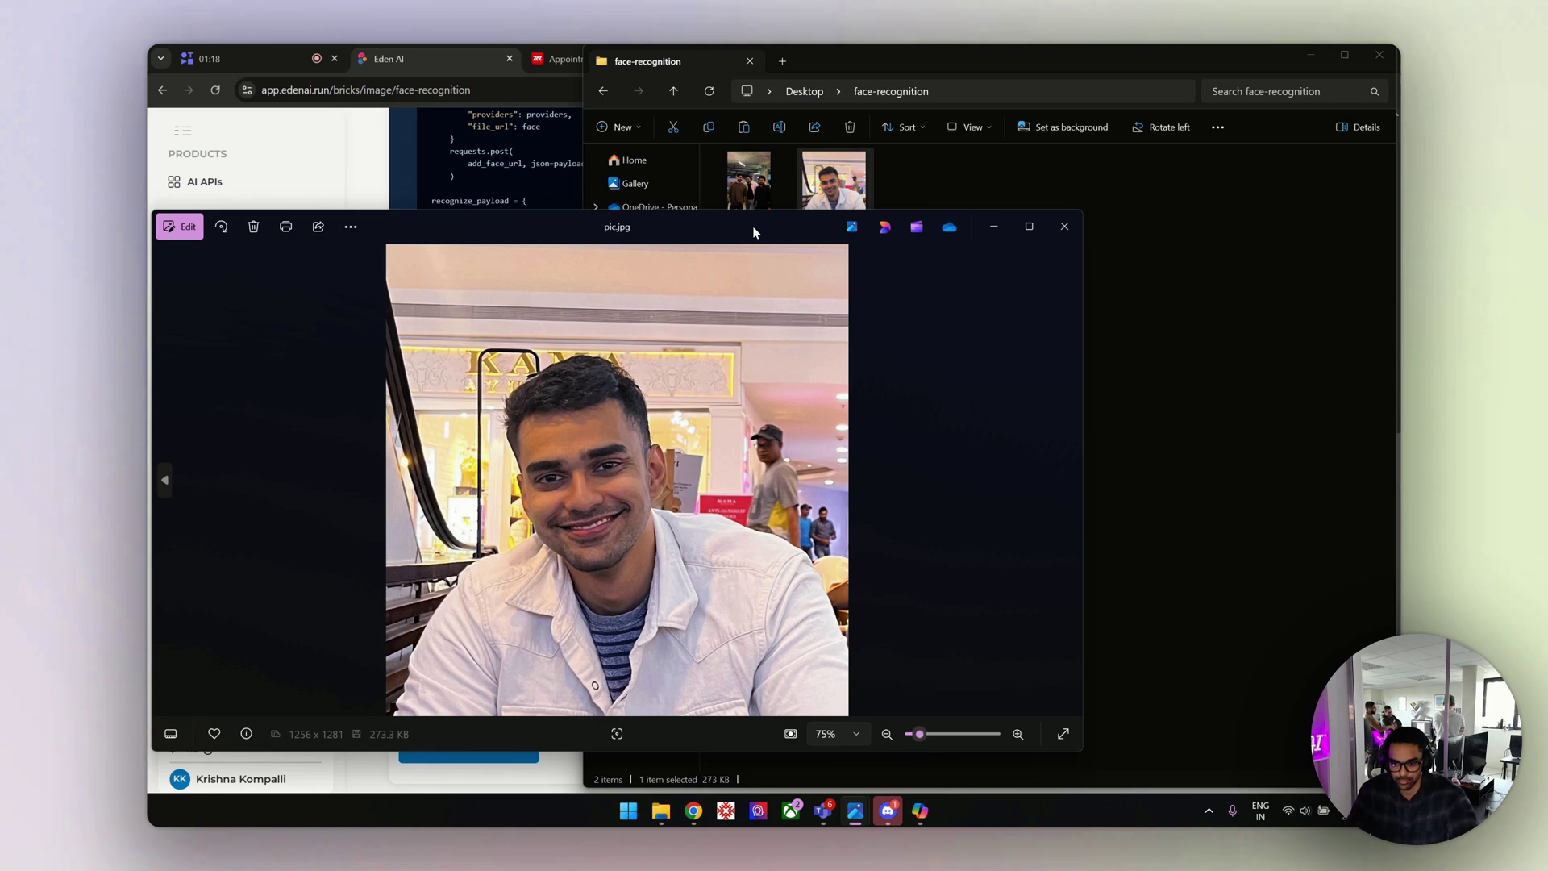
left_click(758, 189)
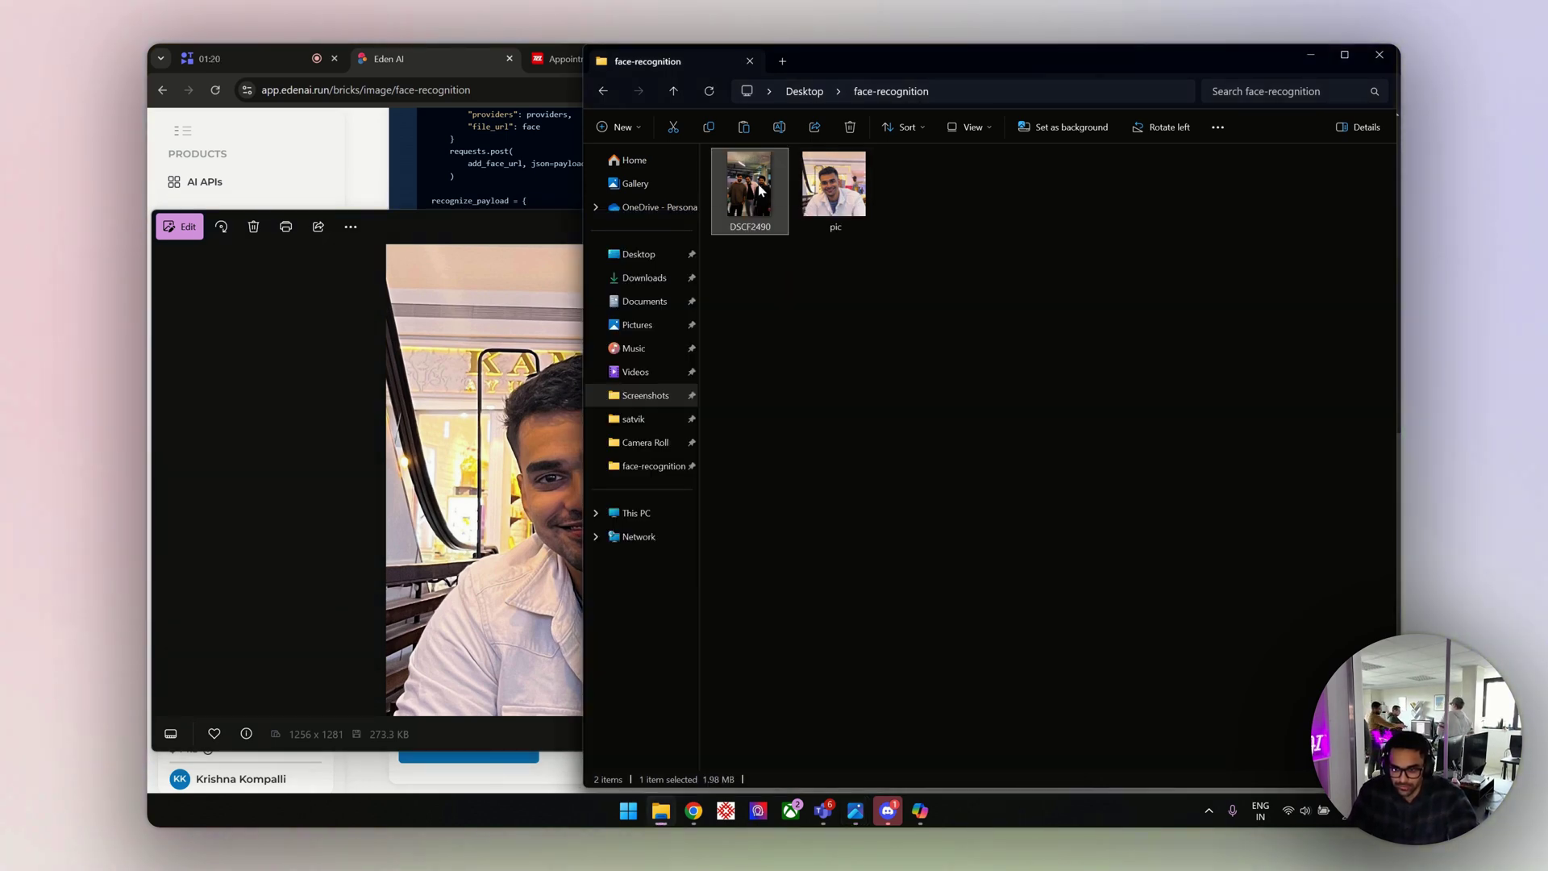
double_click(759, 189)
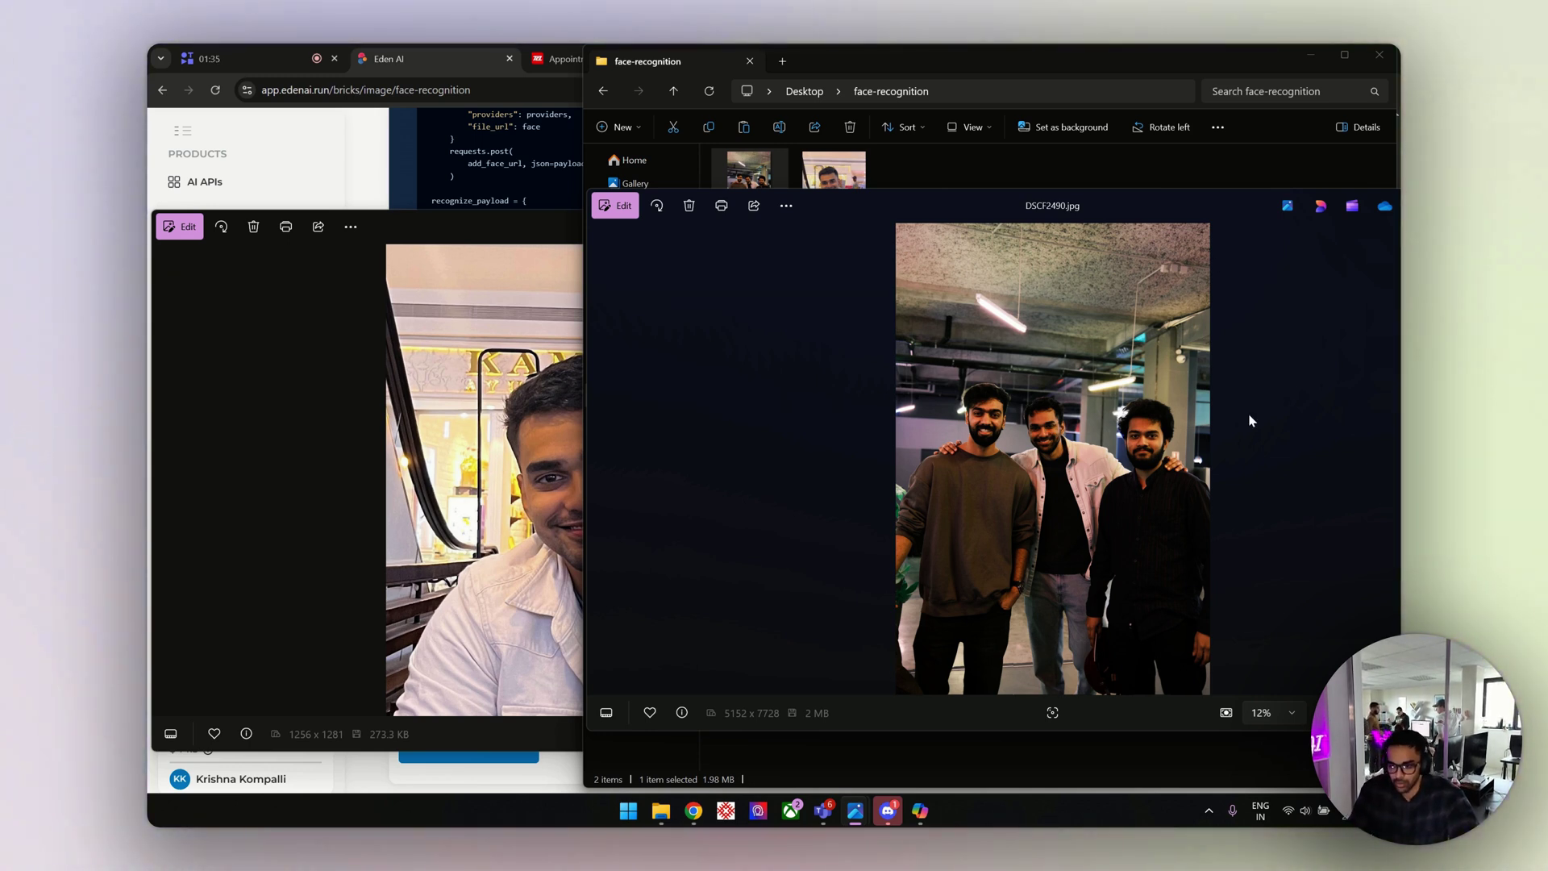
- Examine the DSCF2490 group photo, close both image previews and return to the Face Recognition page in the browser
left_click_drag(1106, 202, 1174, 223)
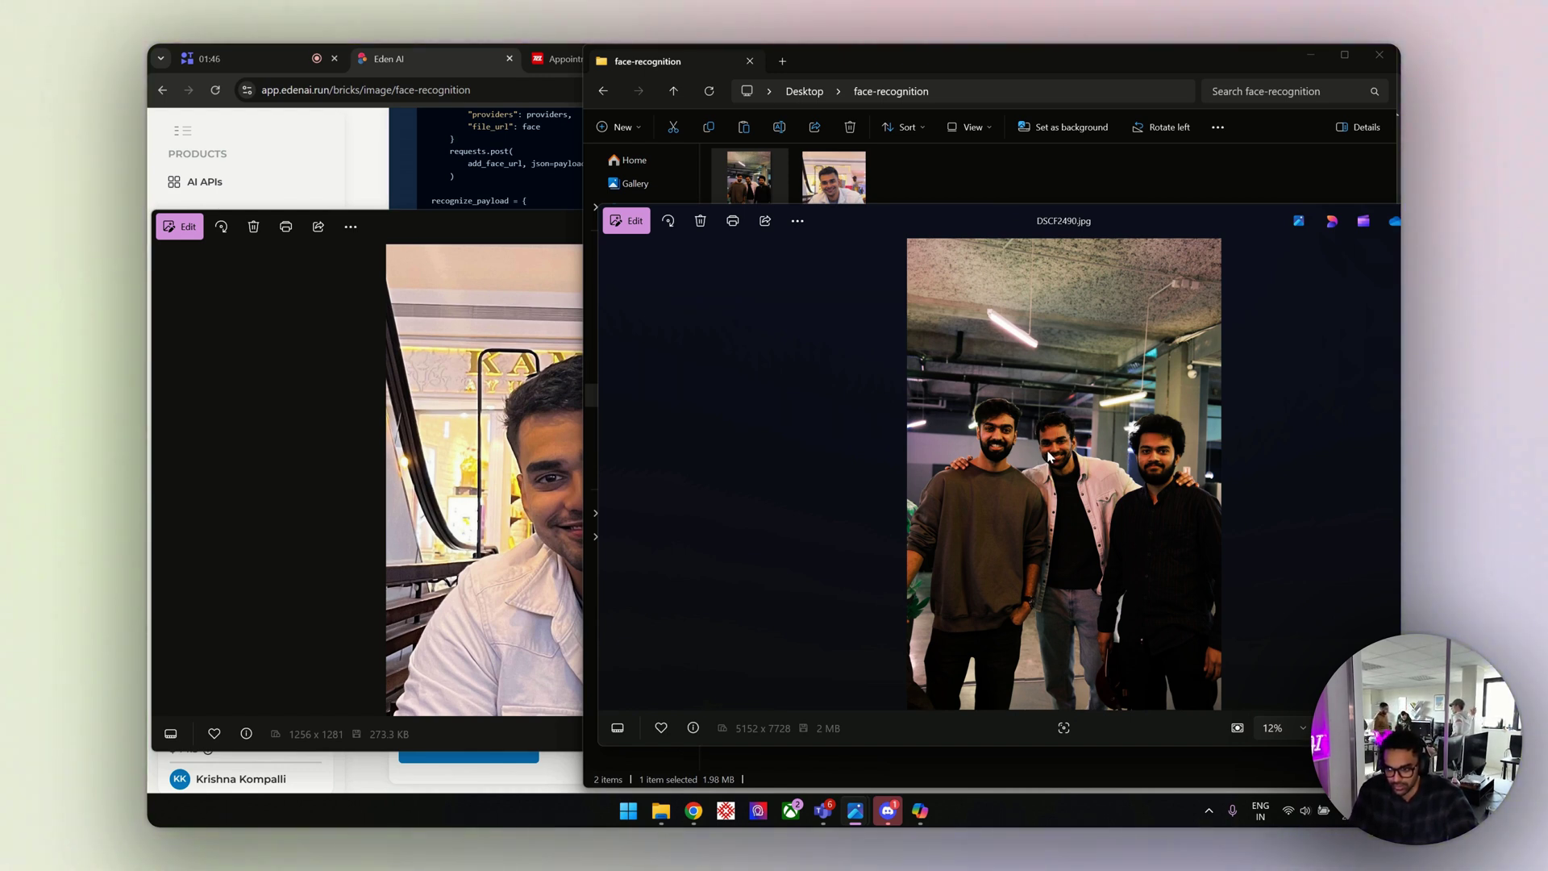
left_click_drag(1158, 229, 815, 243)
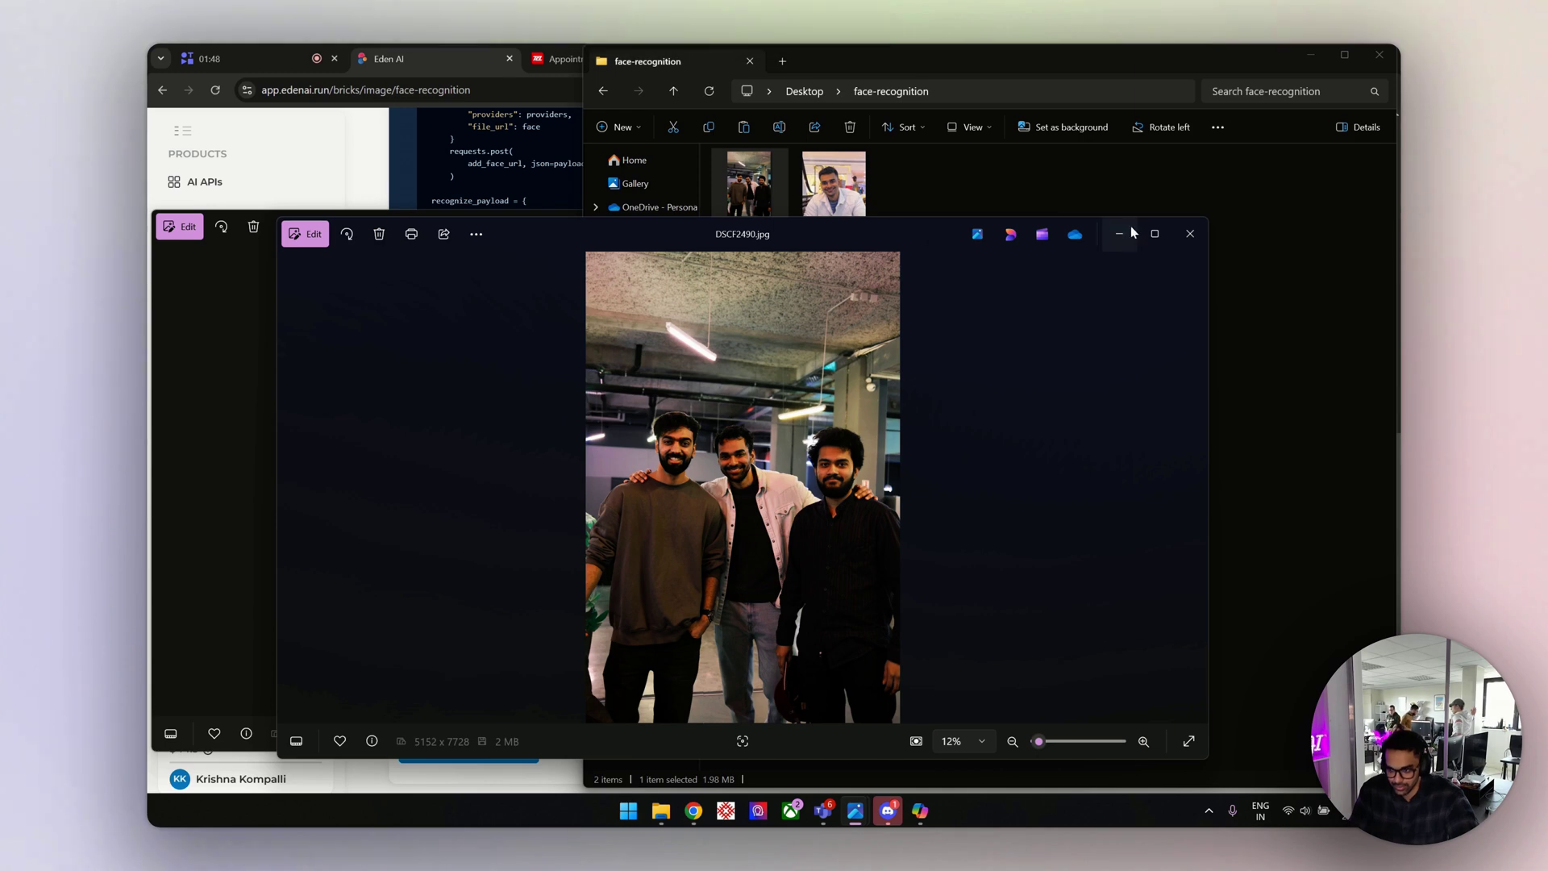
left_click(1193, 241)
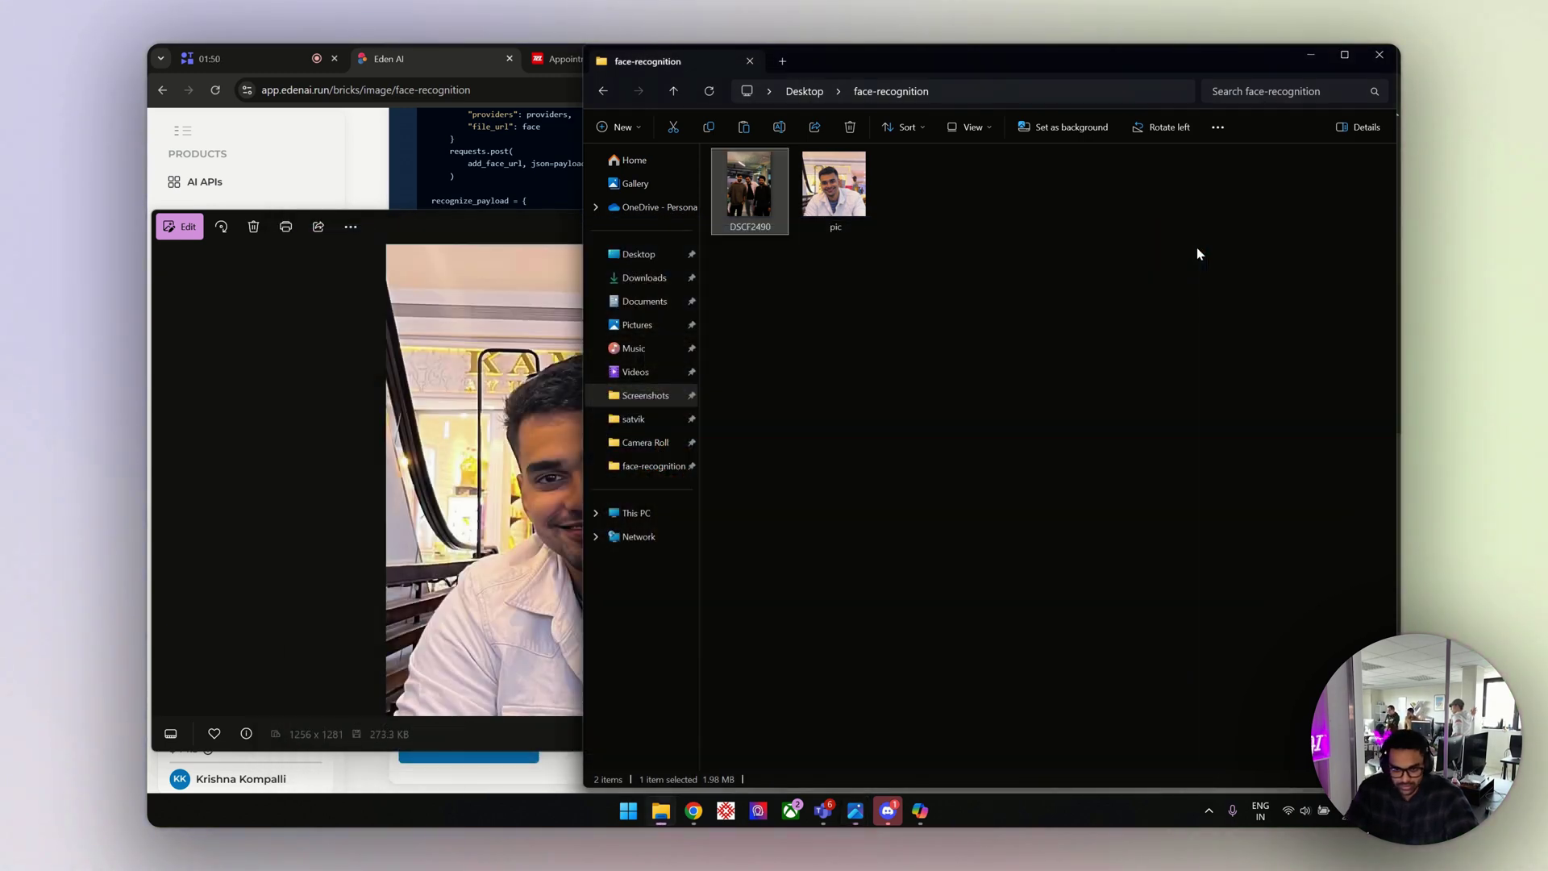
left_click(354, 267)
left_click(1063, 225)
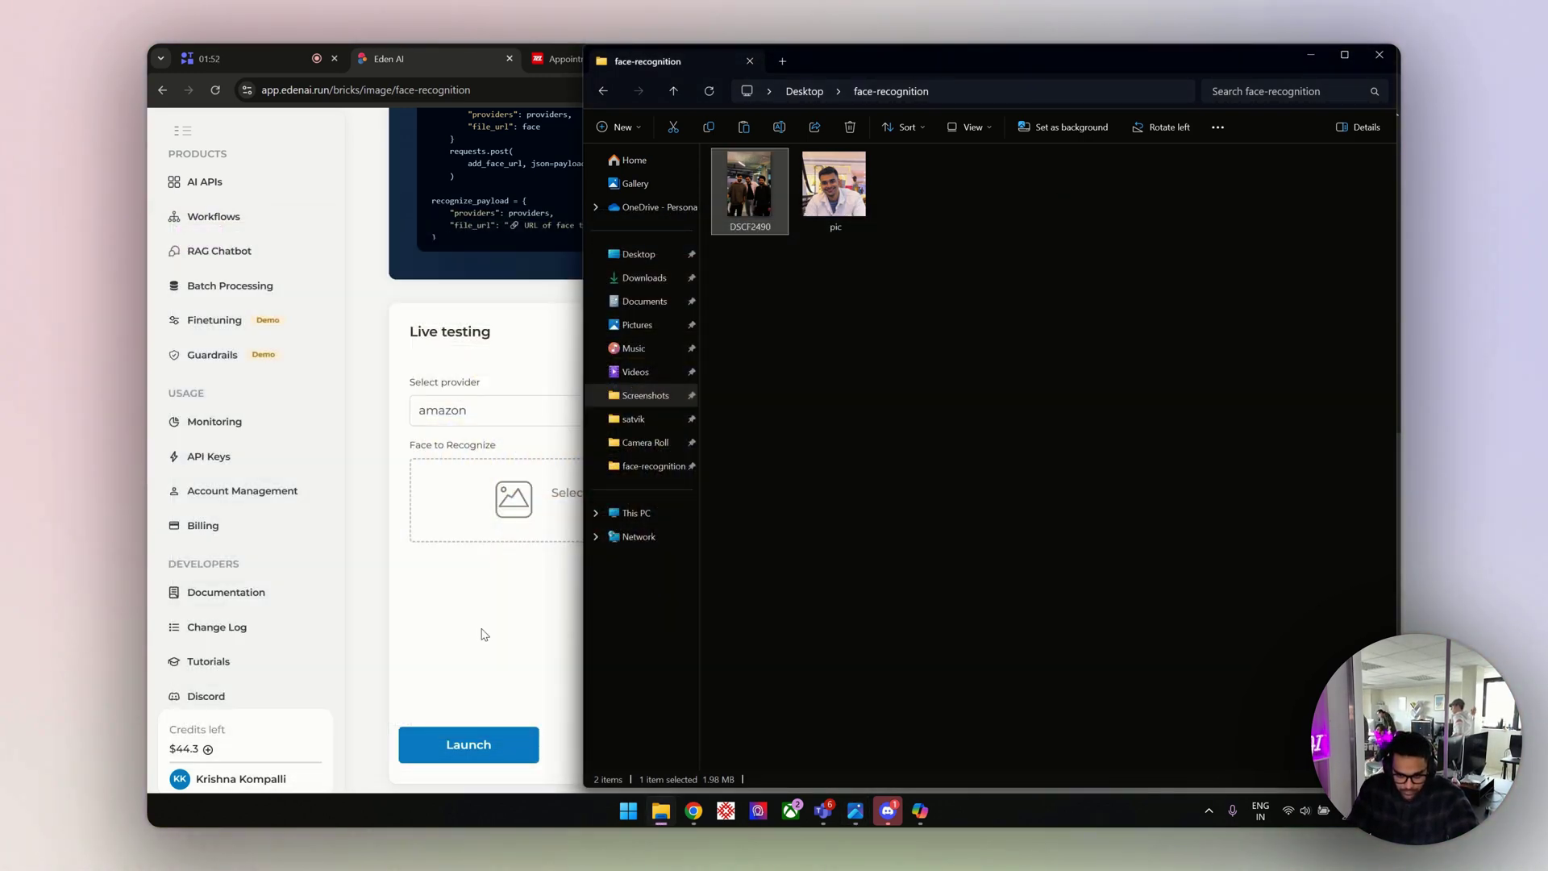
left_click(484, 633)
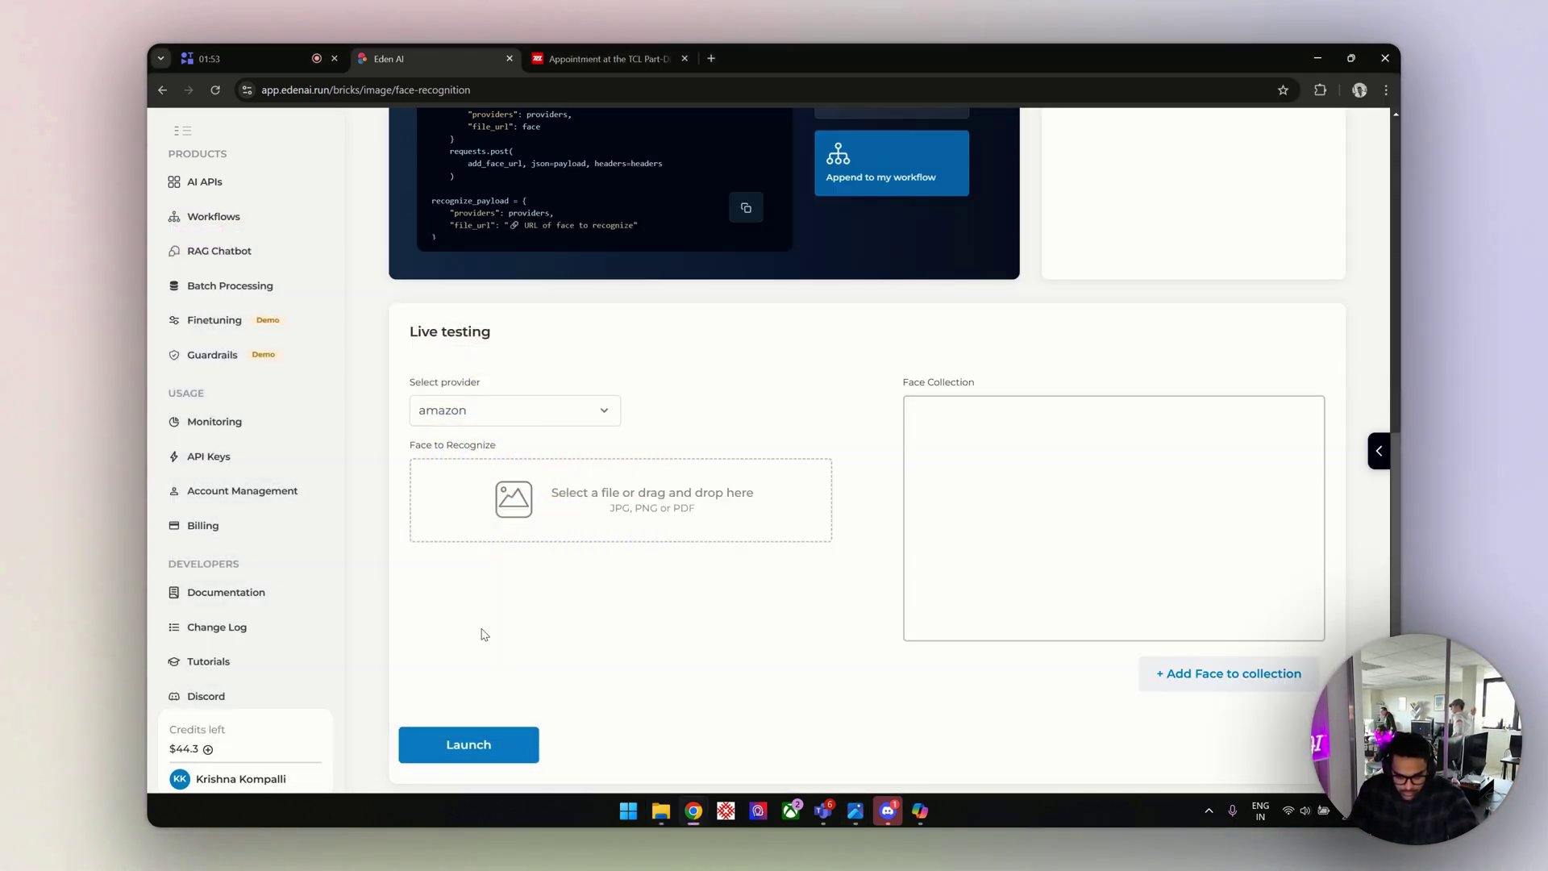
- Upload pic.jpg as the face to recognize and add the faces from DSCF2490 to the face collection
left_click(576, 503)
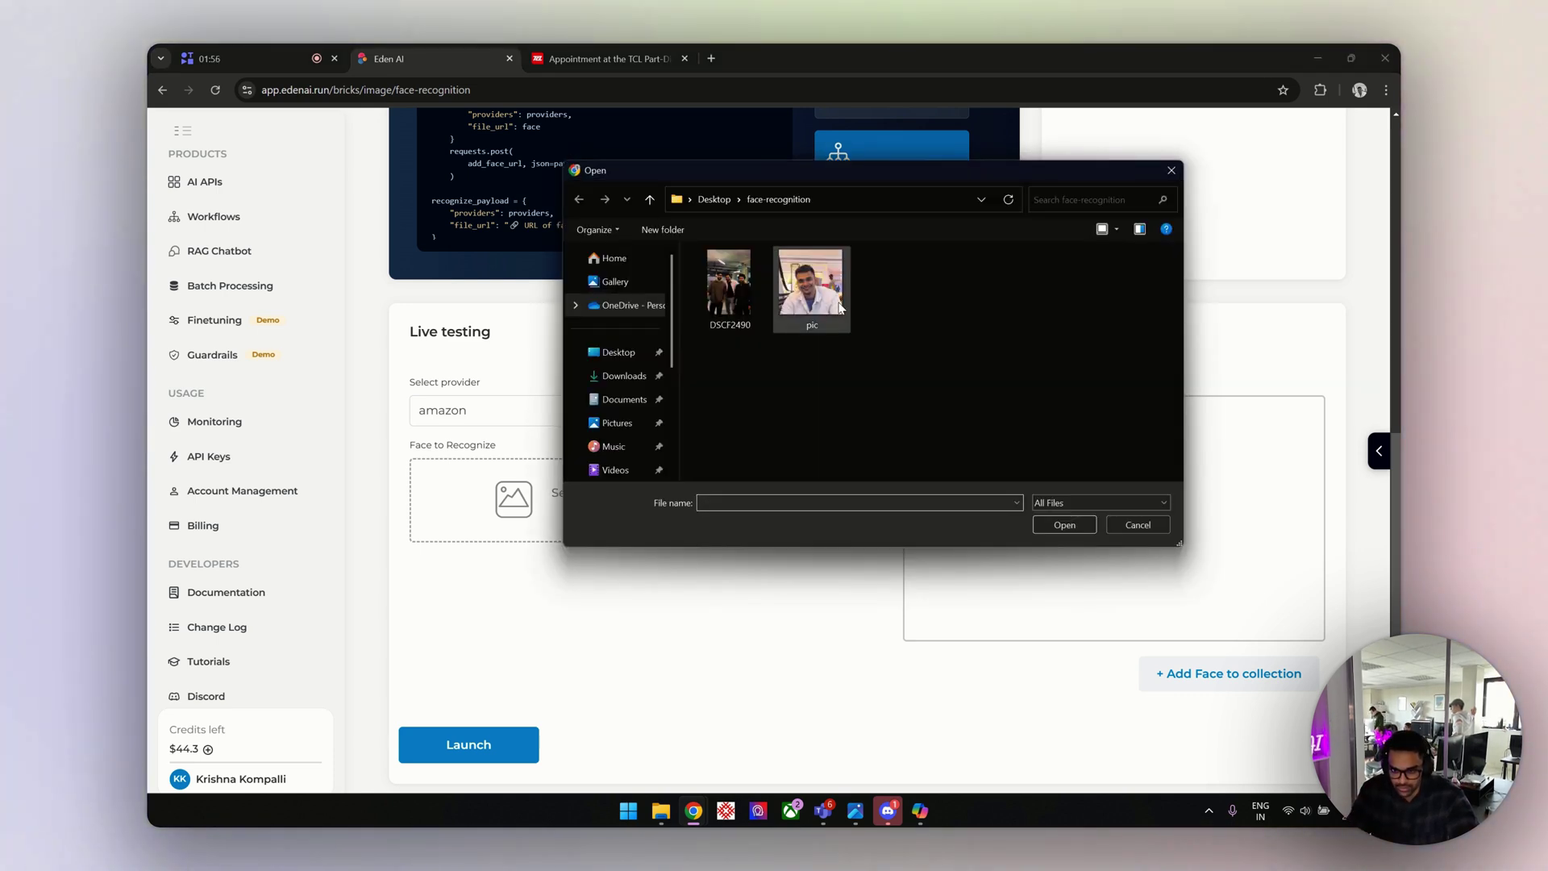
double_click(836, 304)
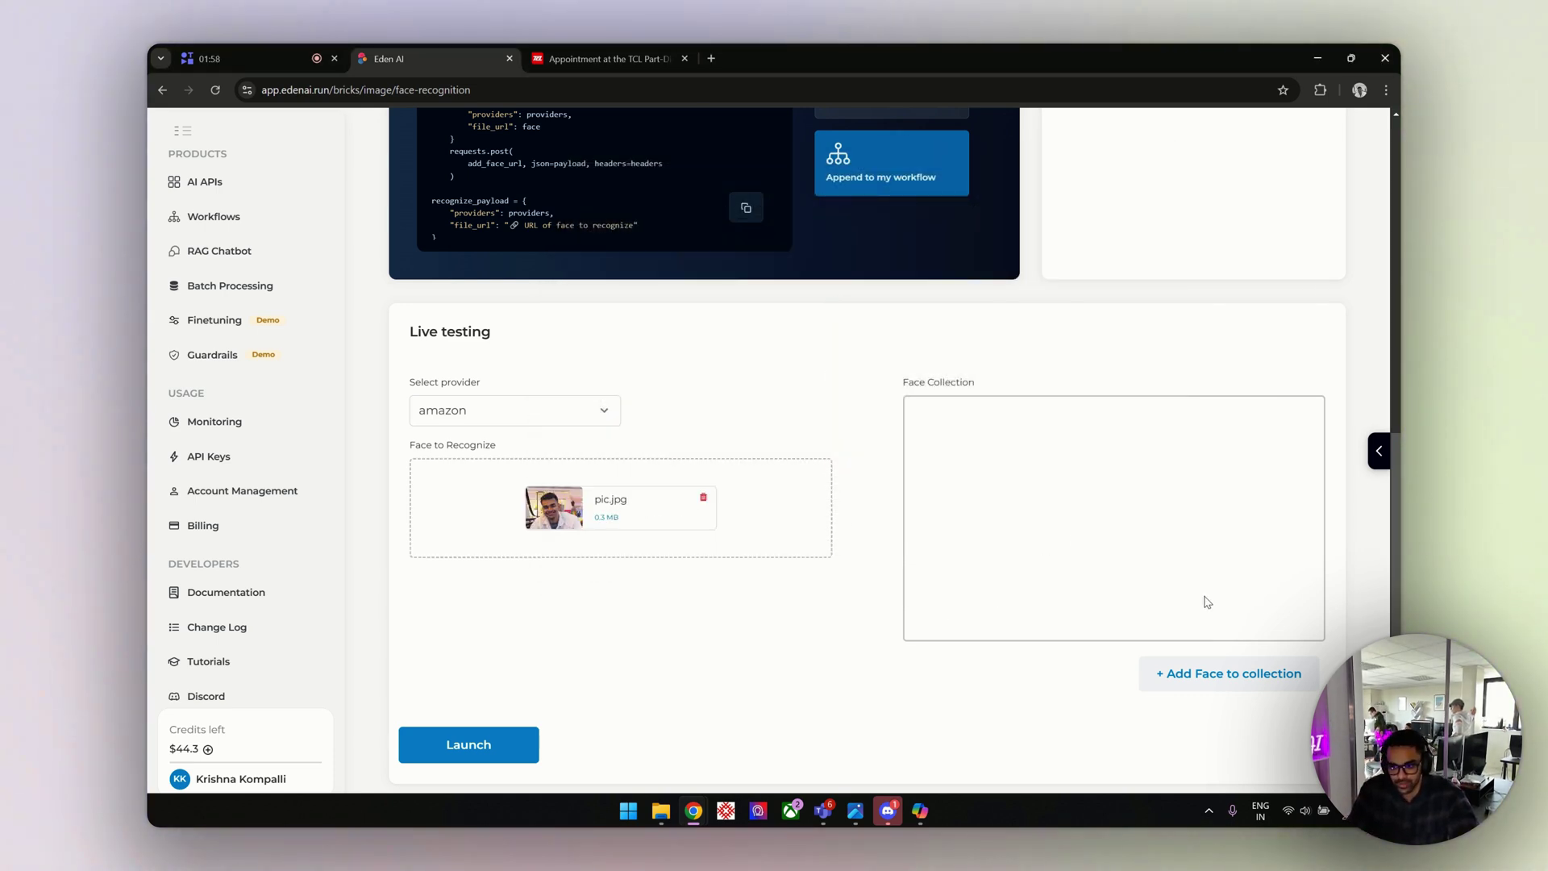
left_click(1254, 679)
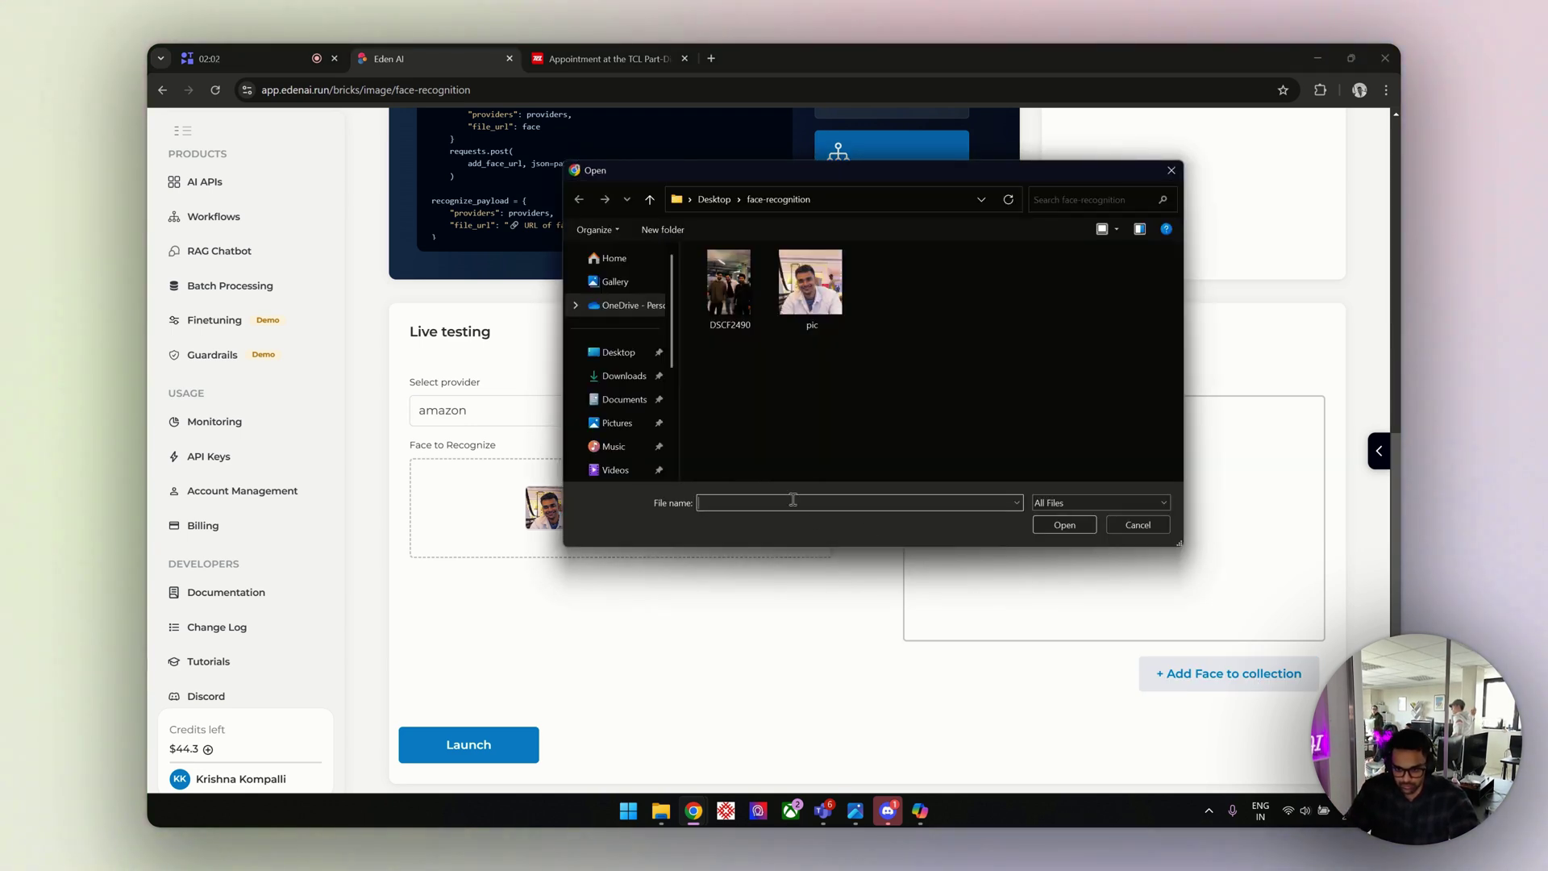
double_click(737, 307)
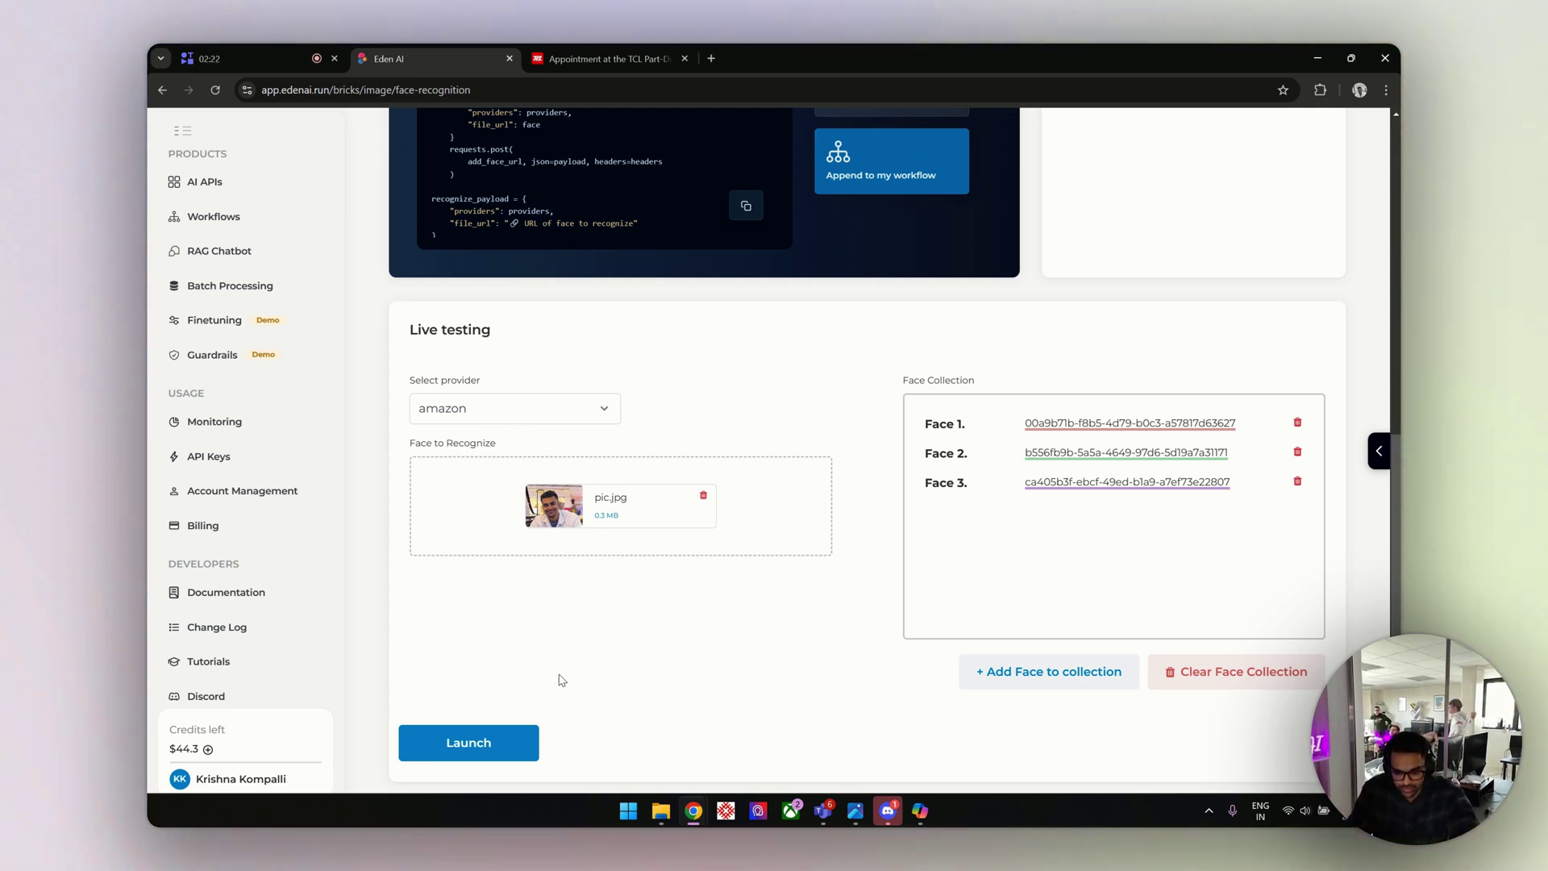
- Launch face recognition with the amazon provider and show the visual matches of the input face
left_click(494, 742)
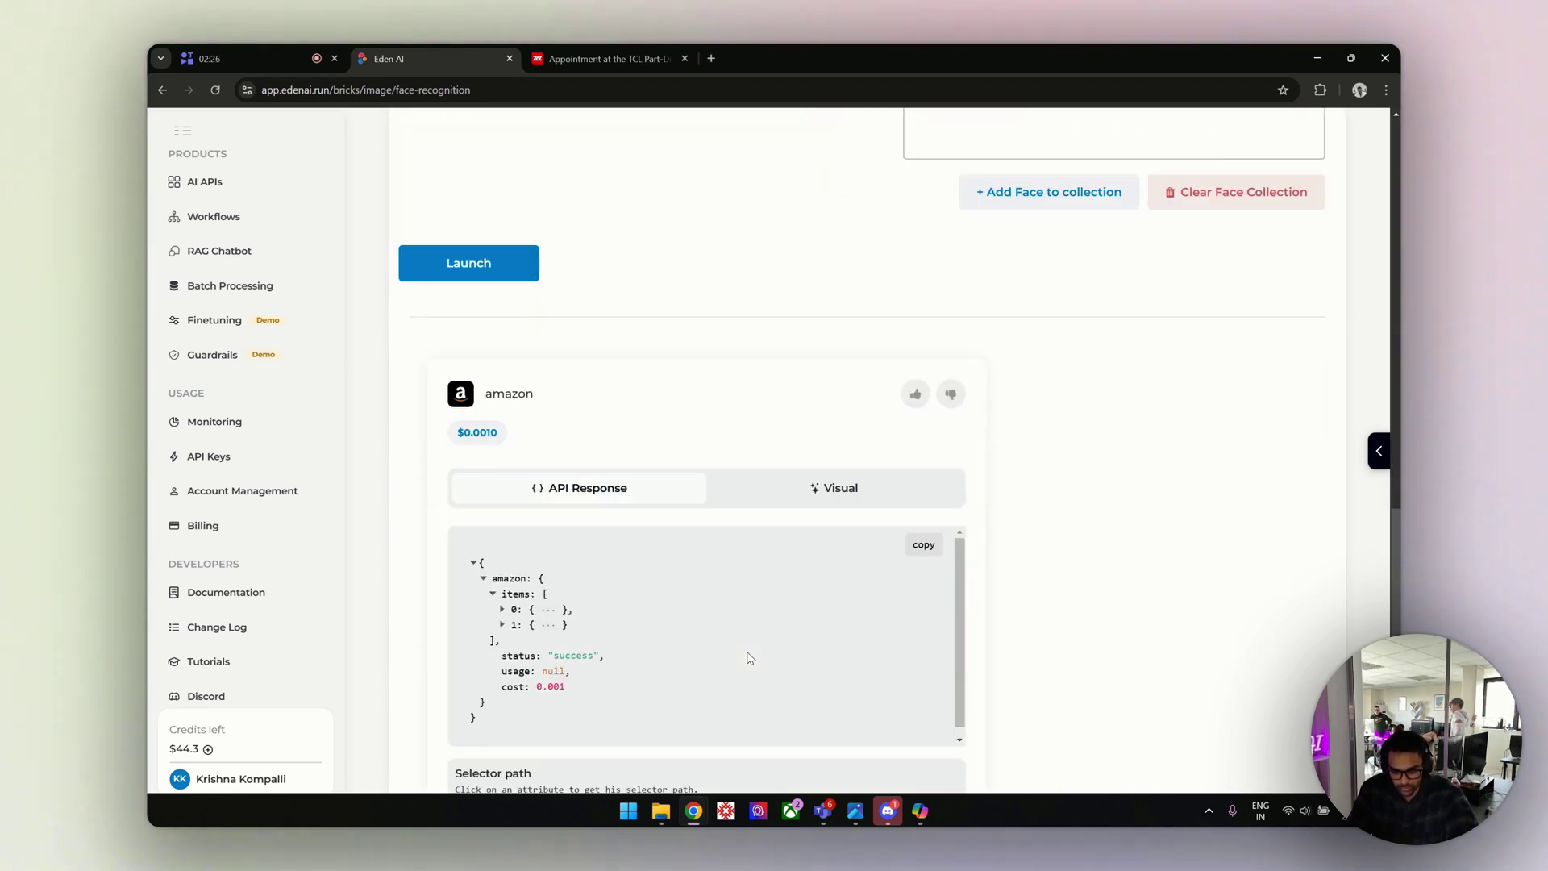
scroll(750, 658, "down", 2)
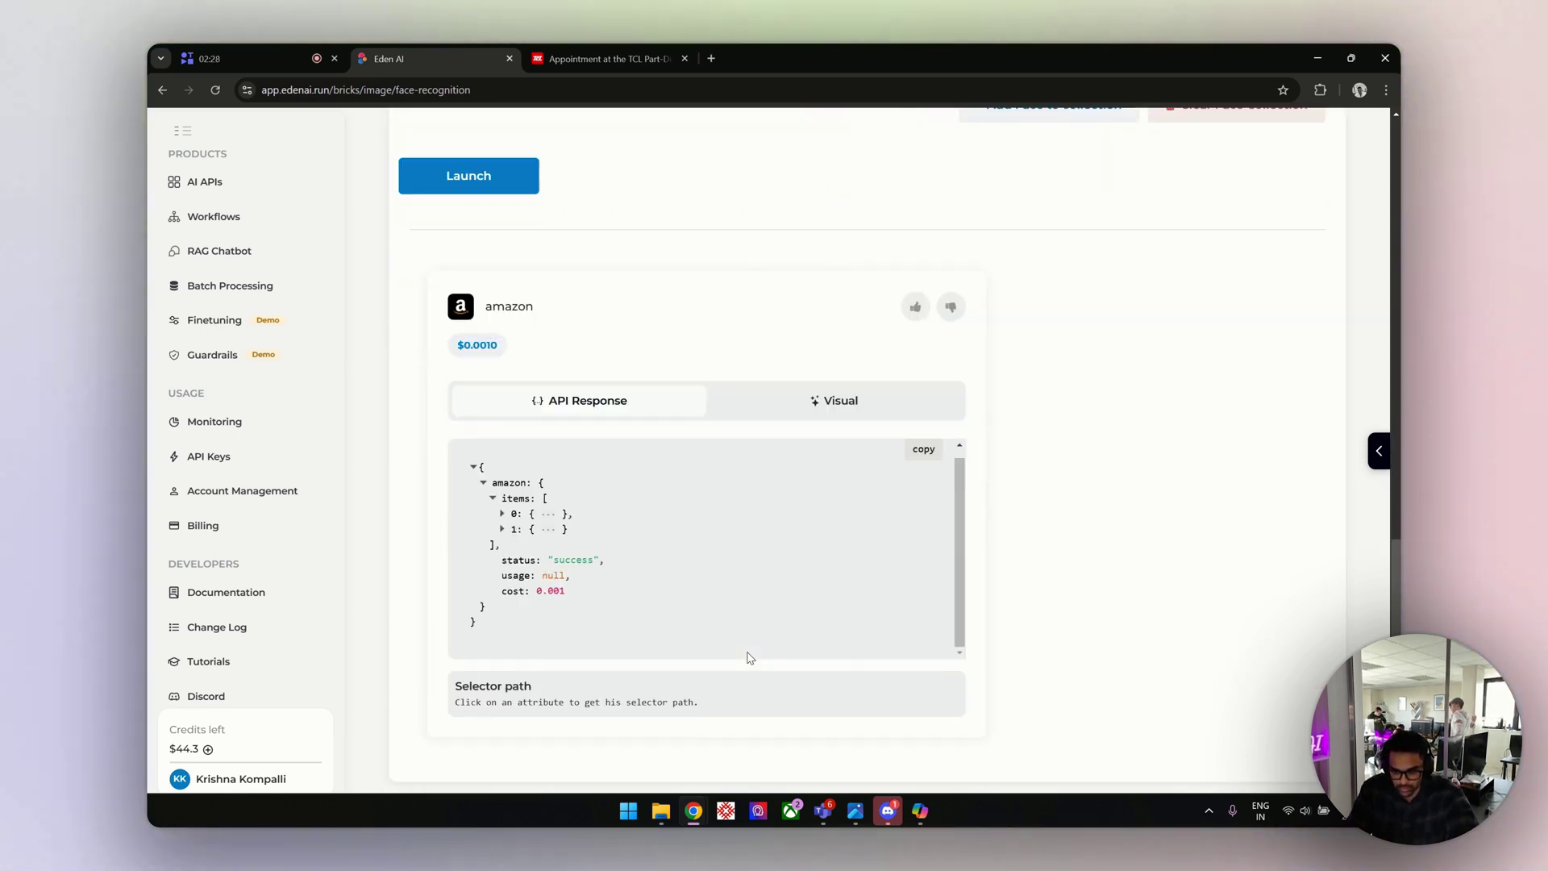
left_click(830, 403)
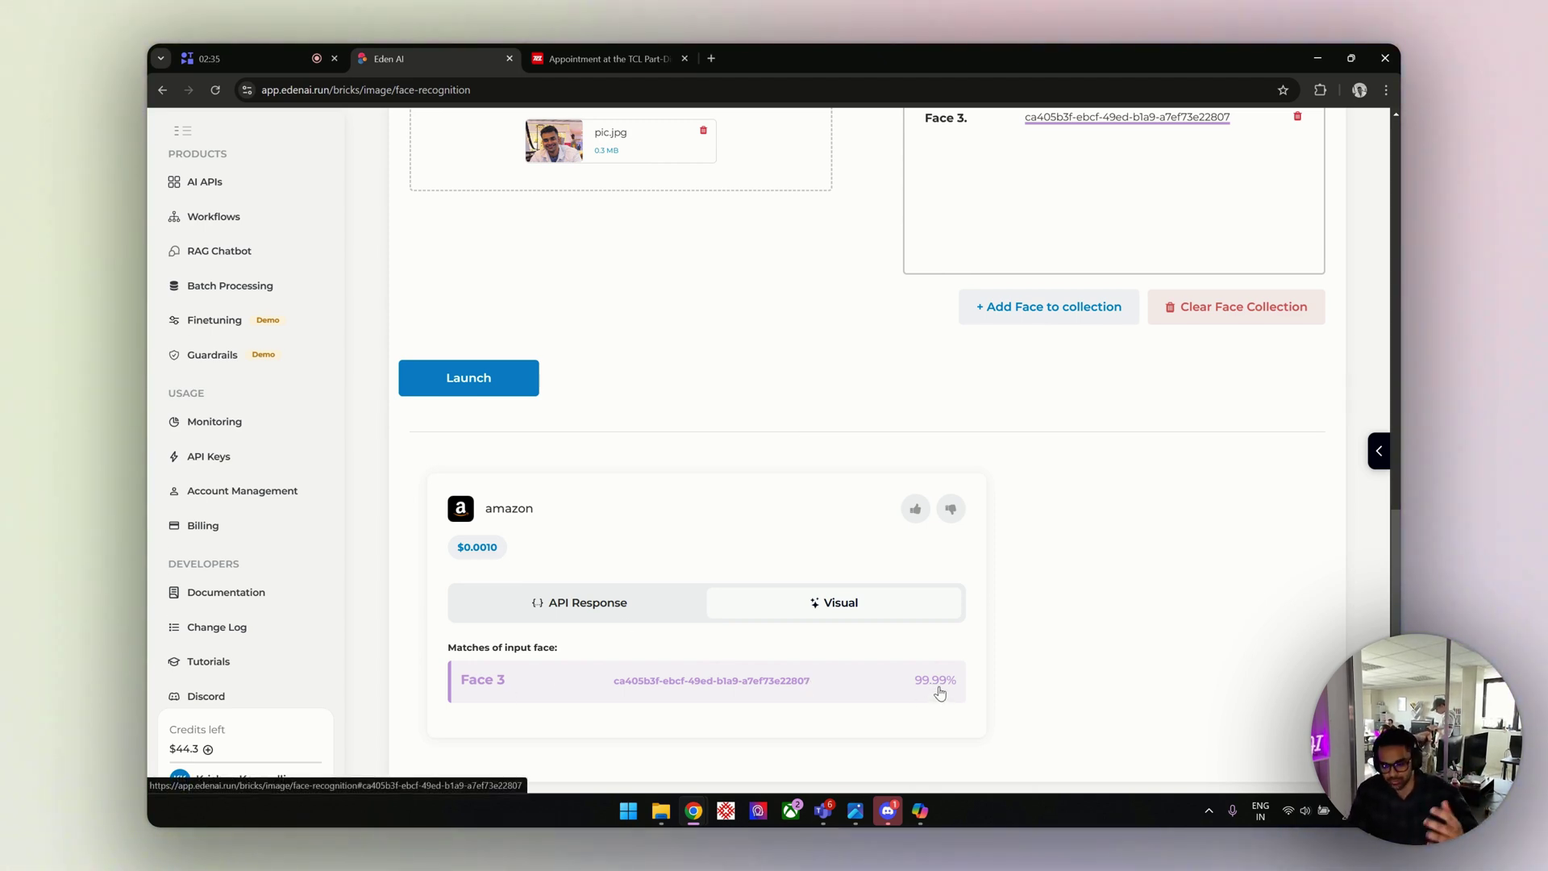
scroll(1070, 610, "up", 3)
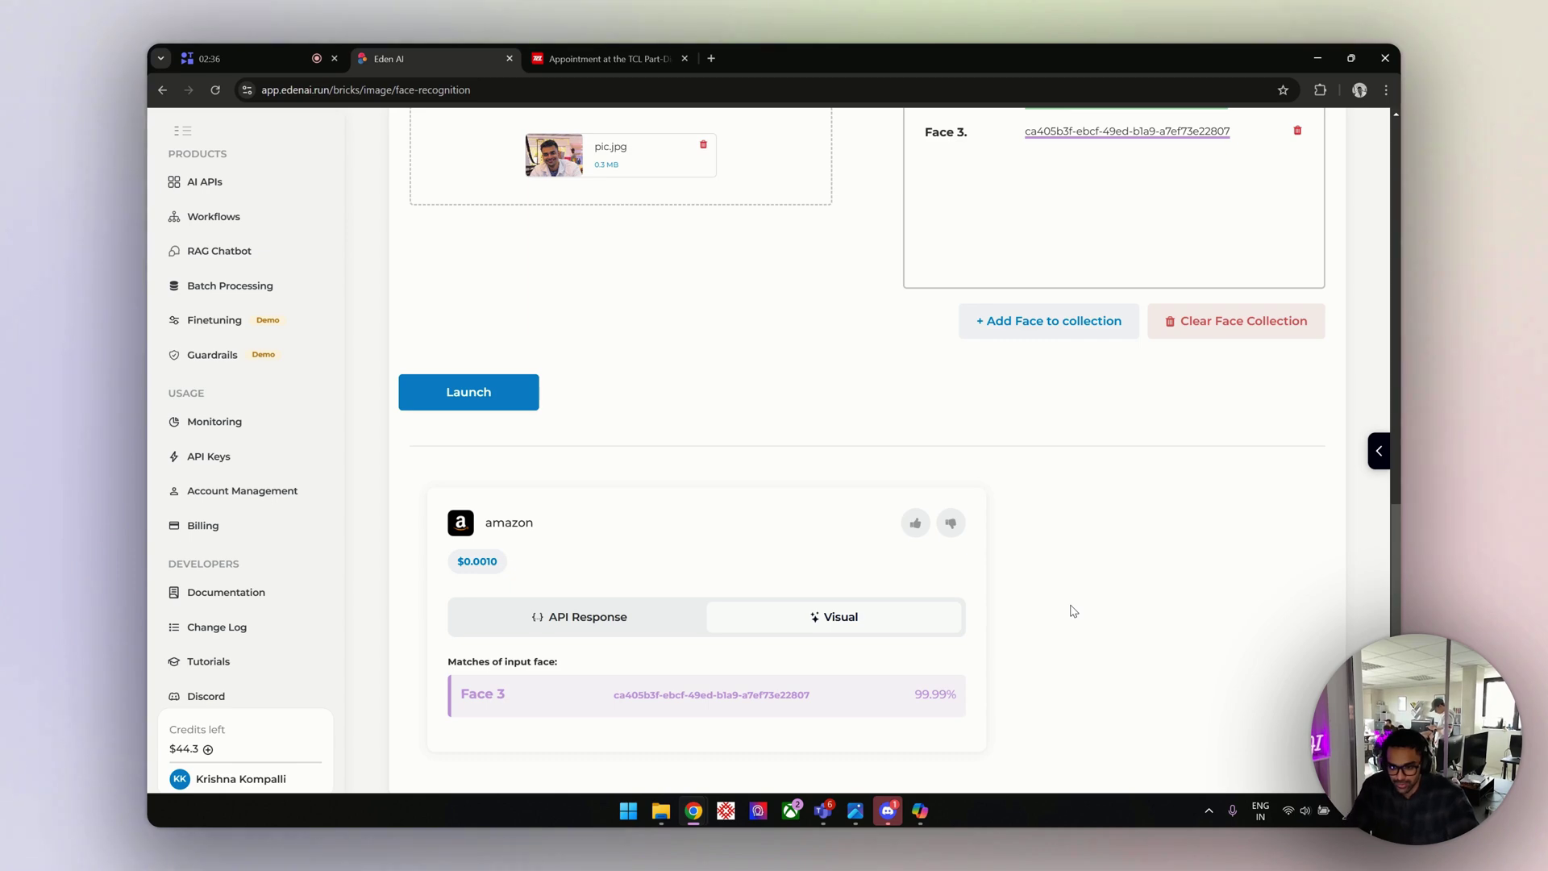
- Review the Face Recognition quickstart endpoints and Python code again
scroll(814, 507, "up", 6)
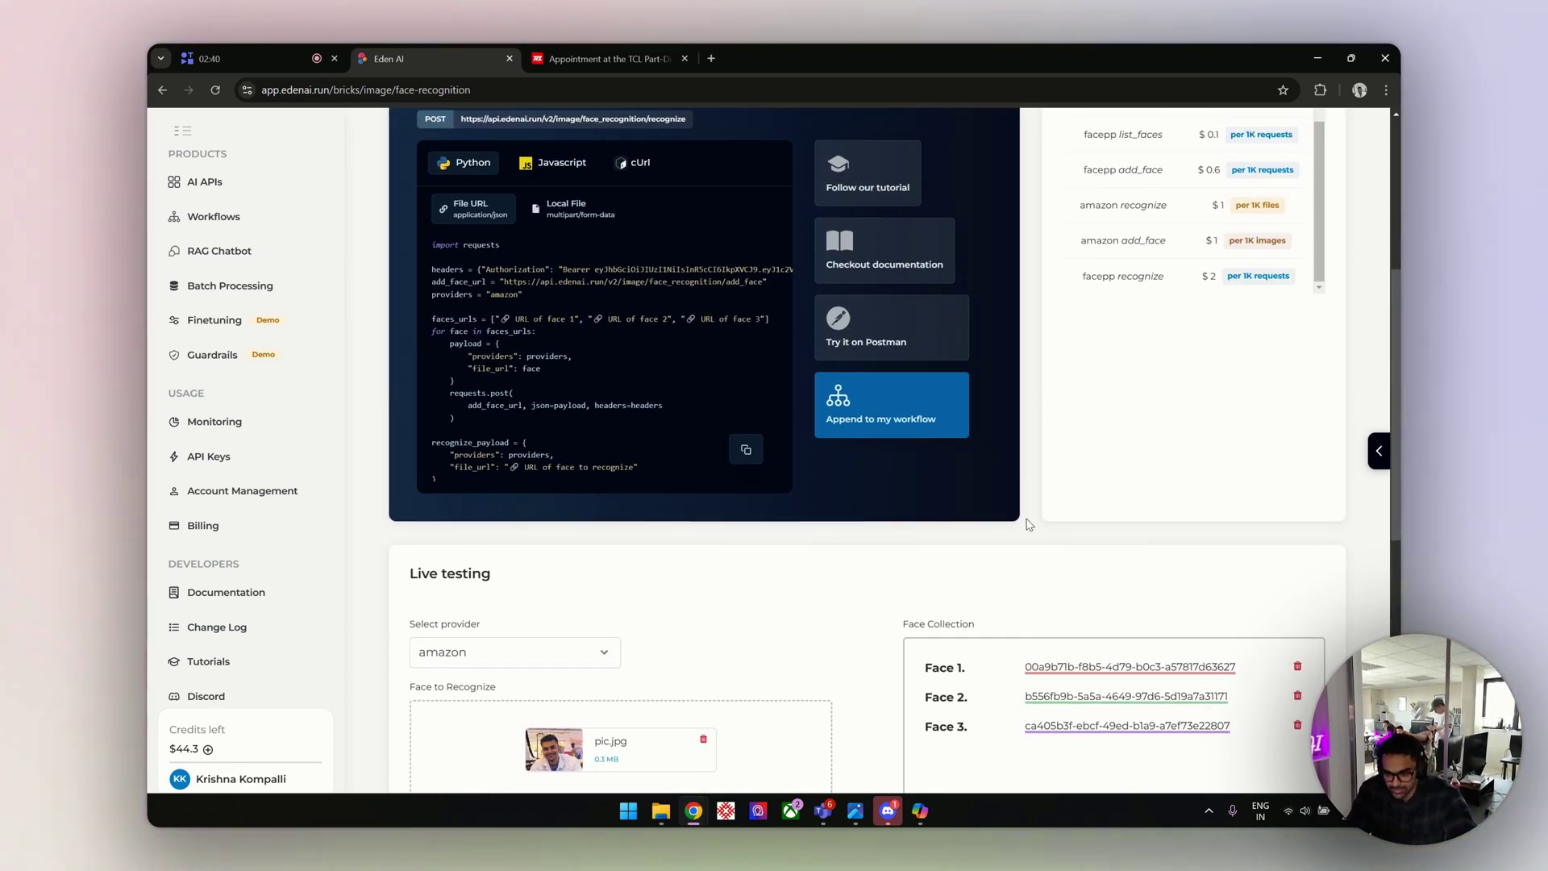
scroll(1028, 525, "up", 1)
scroll(1028, 525, "up", 4)
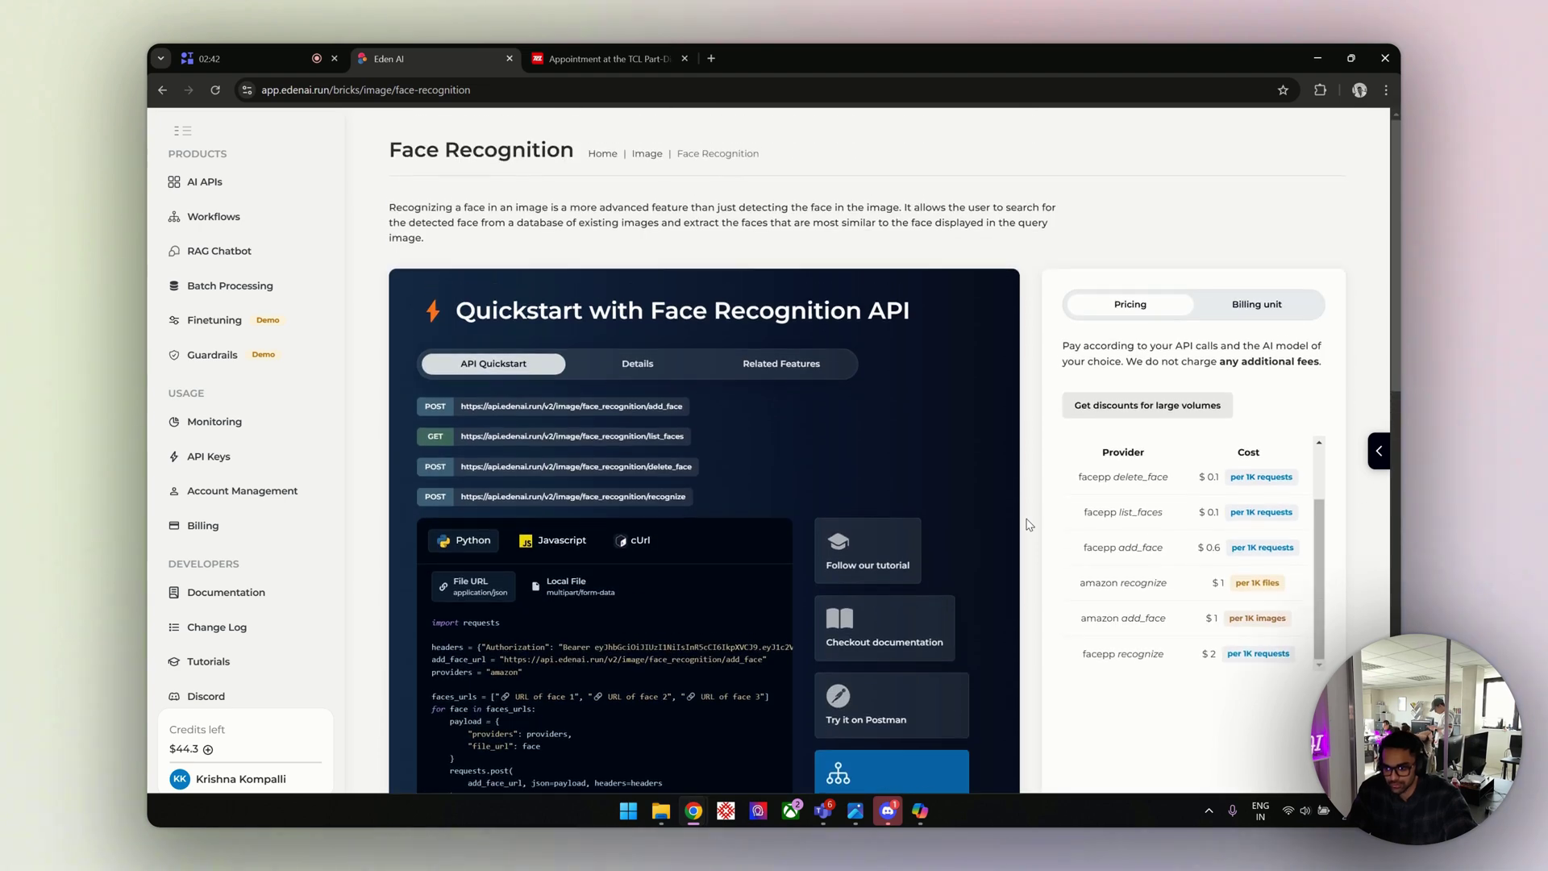
scroll(1029, 525, "down", 3)
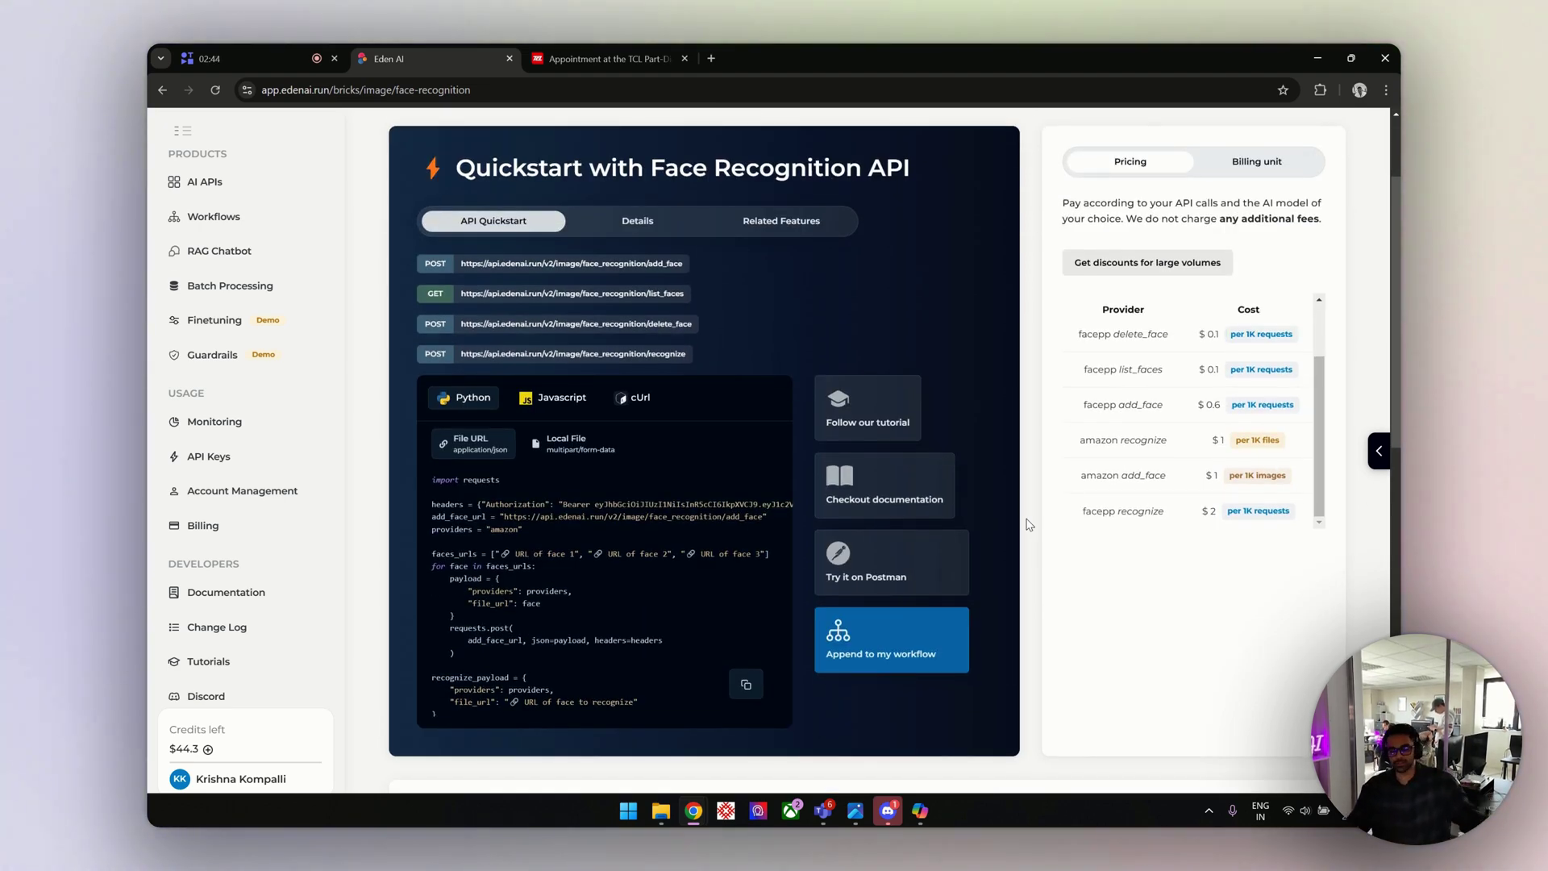